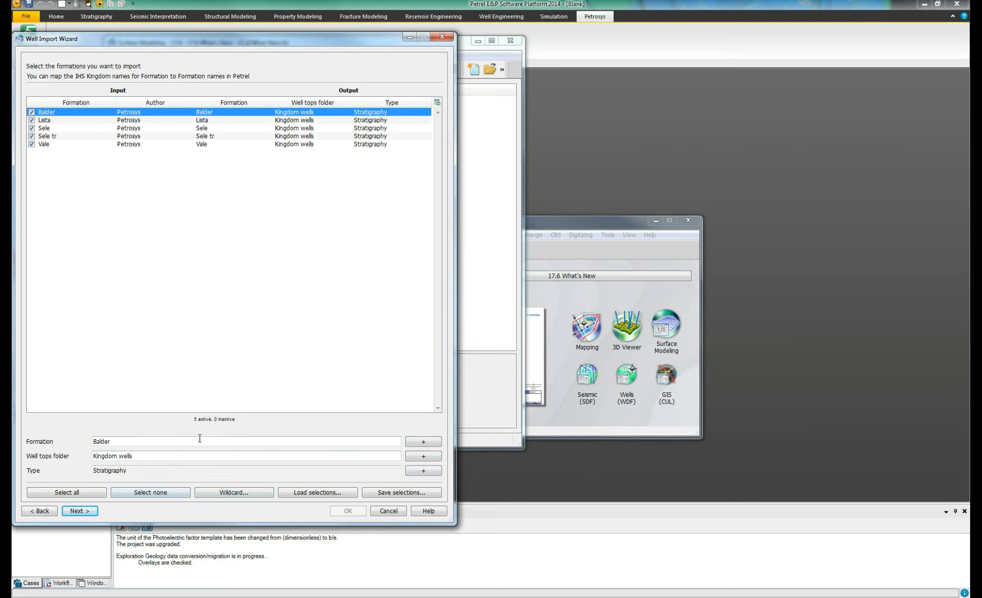
# - Run the Kingdom well import with all listed formations, accepting Keep for well headers, Merge-Keep for formations and Replace for directional surveys
pyautogui.click(88, 512)
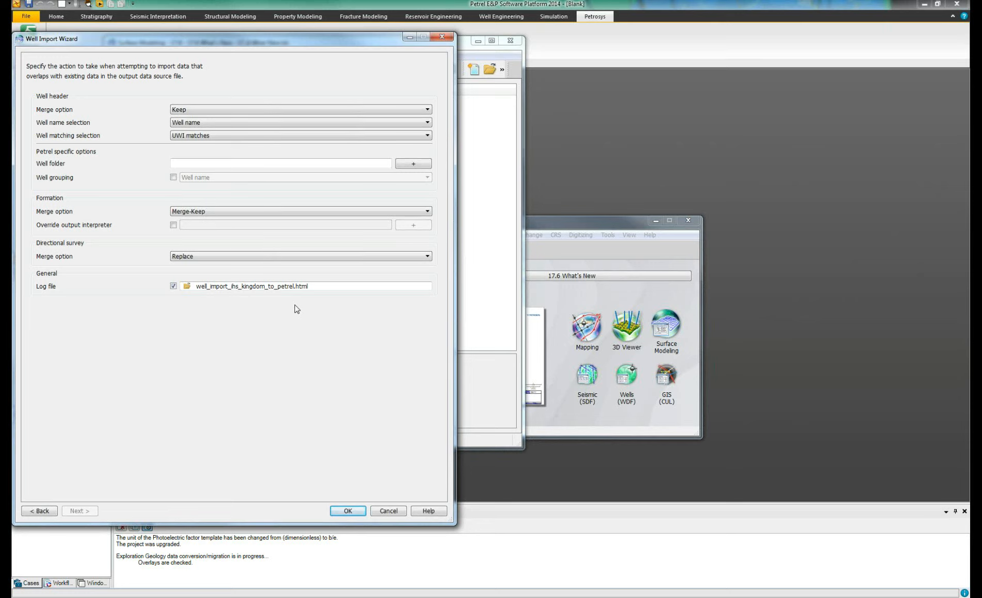
pyautogui.click(347, 511)
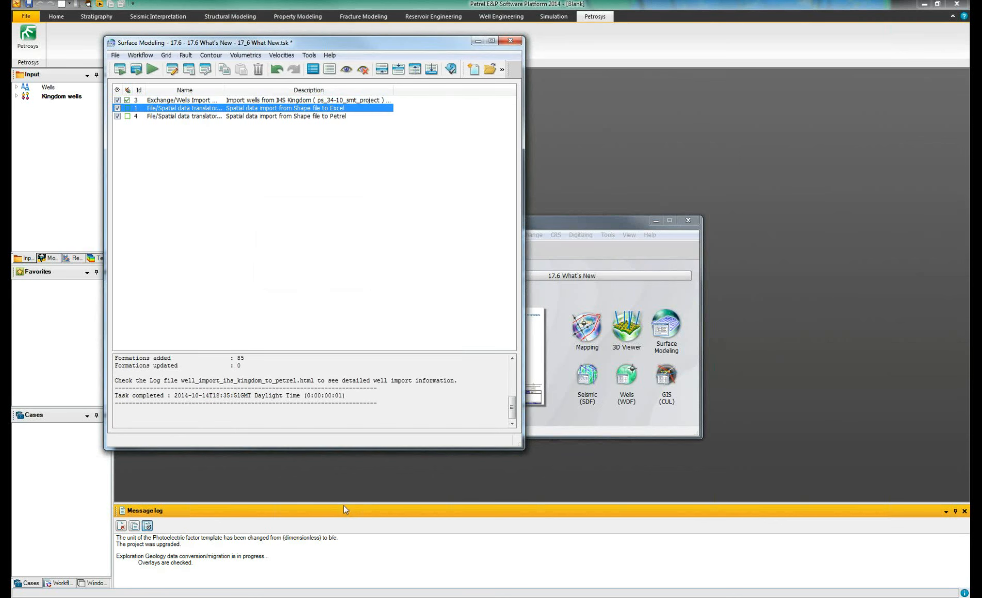
# - Minimise the Petrosys windows to return to Petrel and insert a new 3D window
pyautogui.click(476, 41)
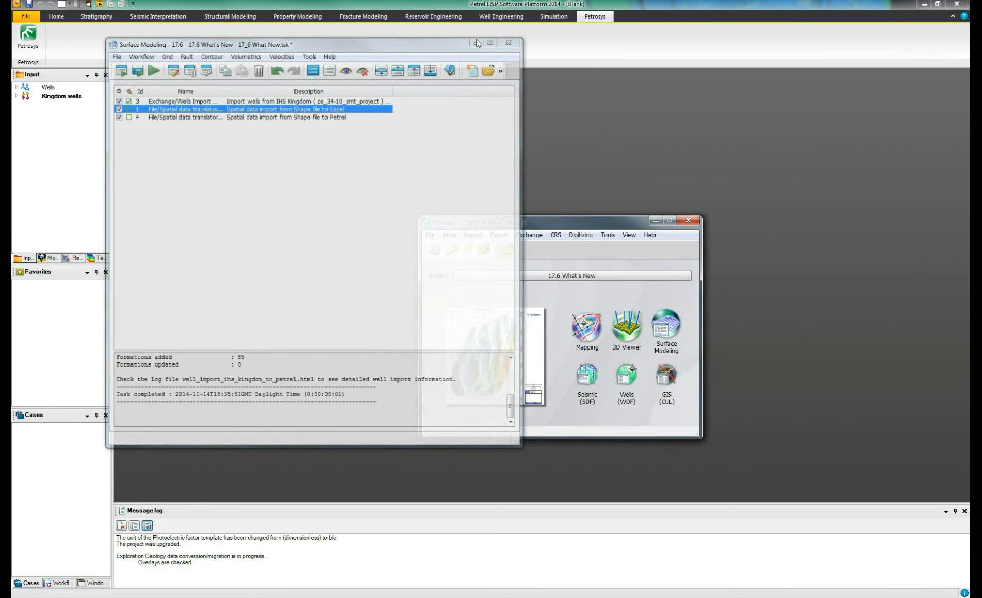
pyautogui.click(318, 133)
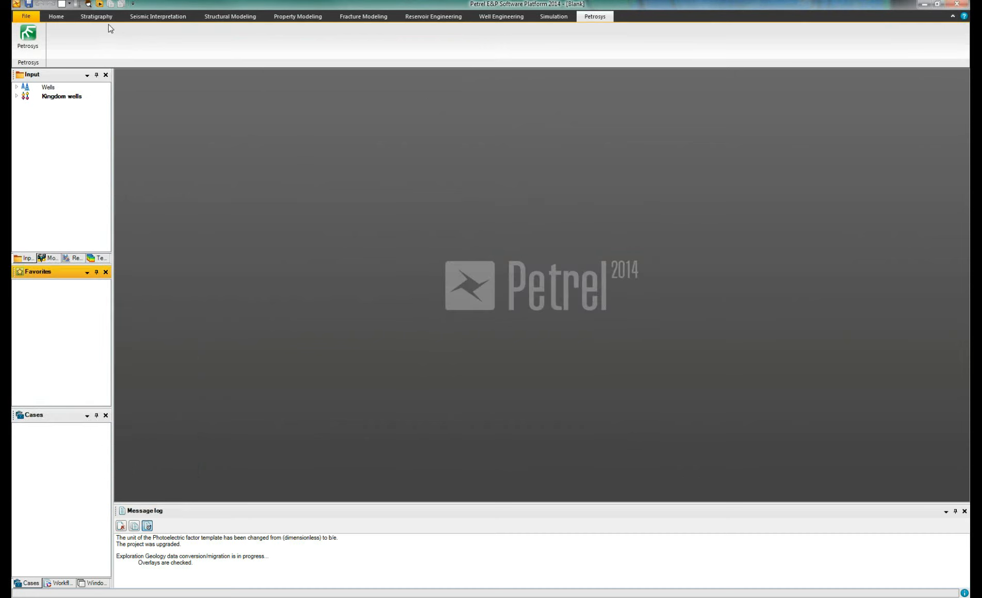
pyautogui.click(59, 18)
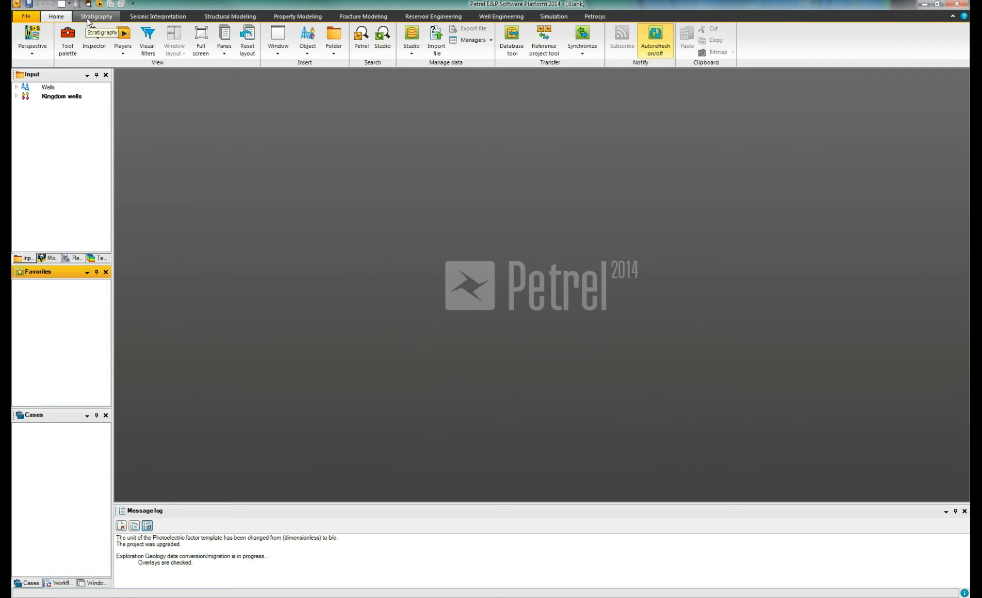
pyautogui.click(201, 48)
pyautogui.click(201, 48)
pyautogui.click(271, 49)
pyautogui.click(282, 70)
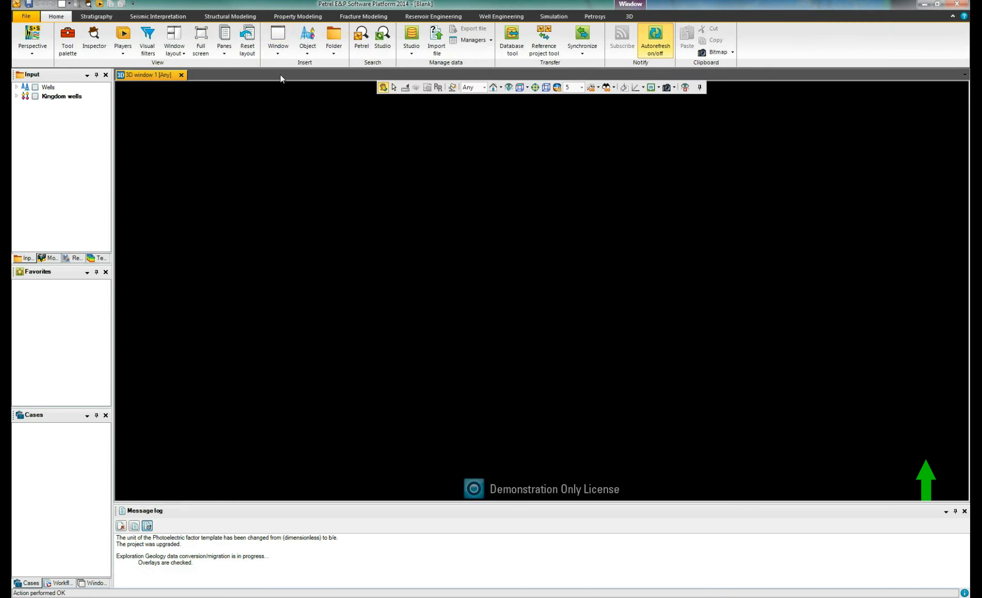
# - Display the Wells and Kingdom wells data in the 3D window and view the well paths from the side
pyautogui.click(35, 87)
pyautogui.click(36, 96)
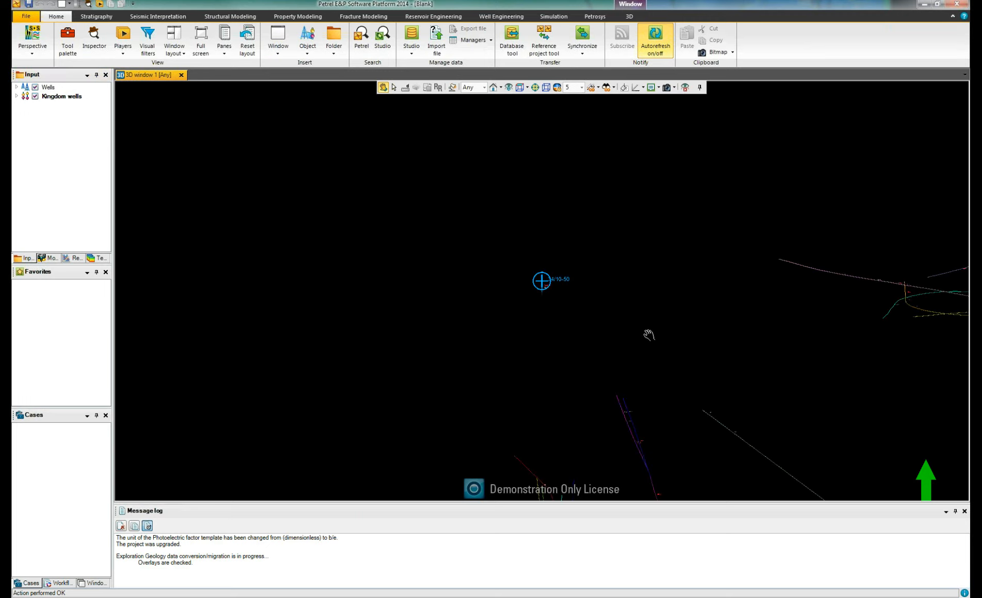
pyautogui.moveTo(649, 335); pyautogui.dragTo(748, 365)
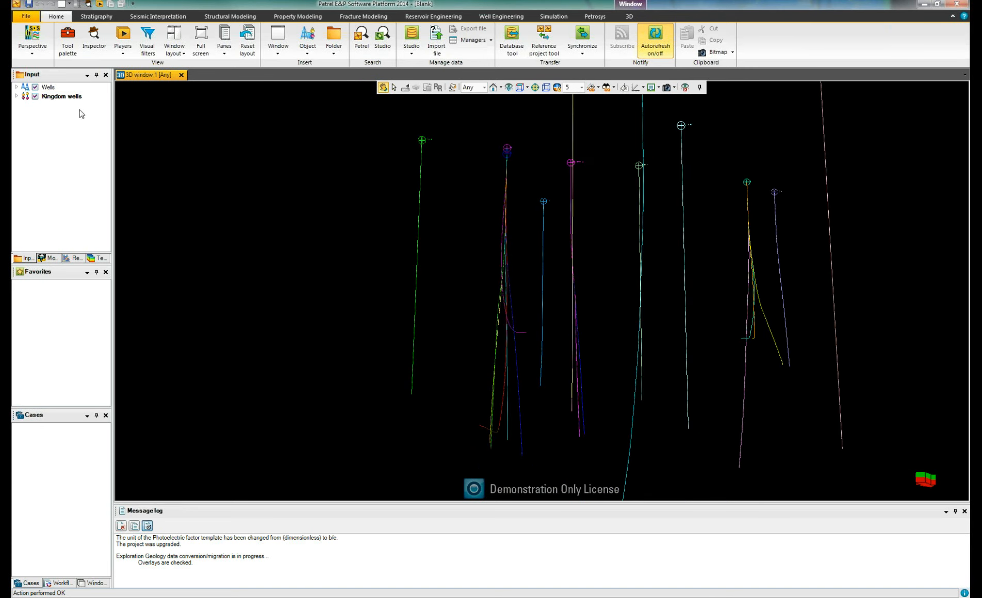
# - Examine the imported well tops in the Kingdom wells spreadsheet, including their surfaces, coordinates and depths, and close it
pyautogui.click(64, 98)
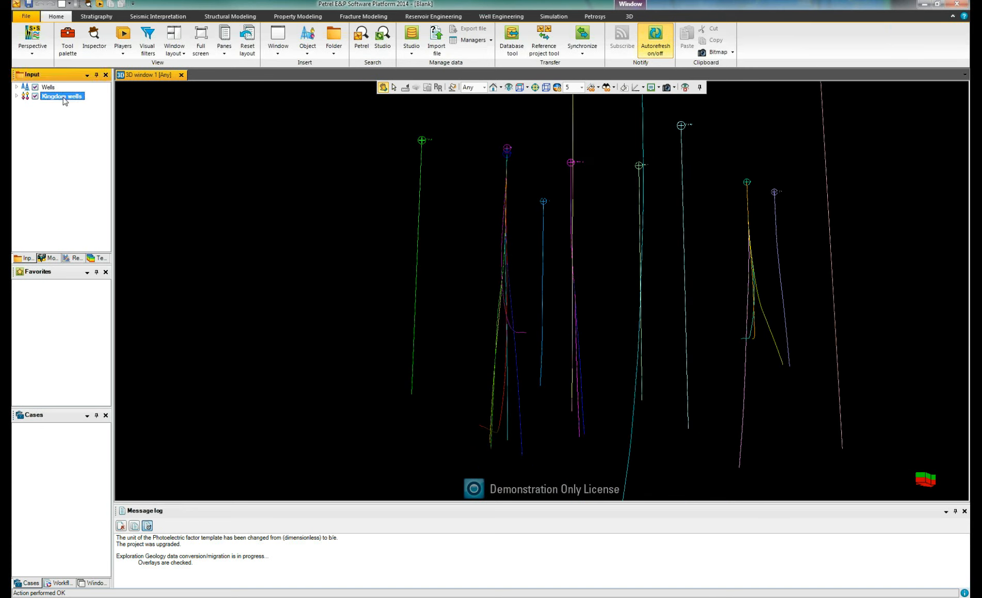
pyautogui.rightClick(63, 99)
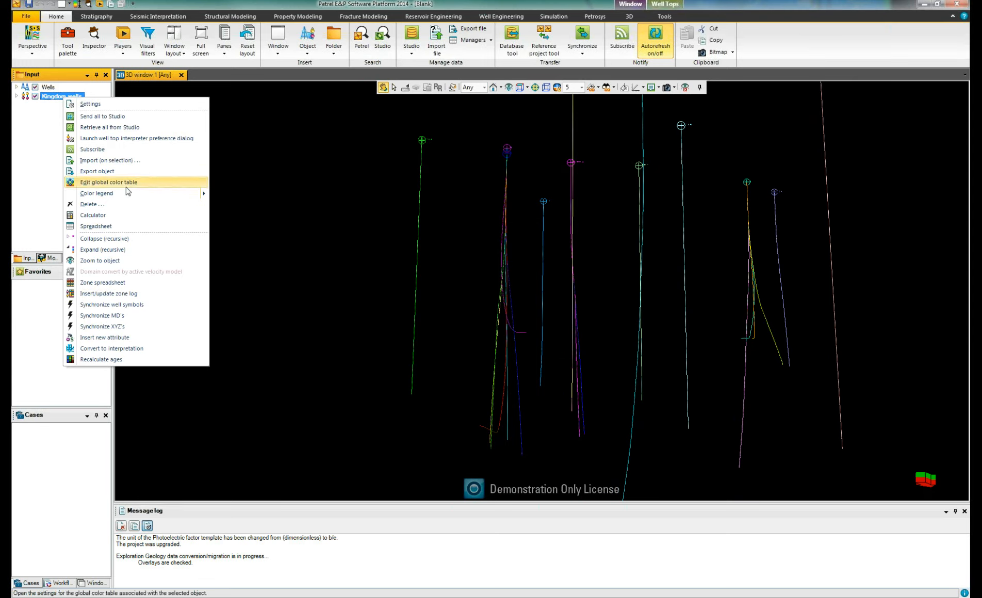
pyautogui.click(123, 225)
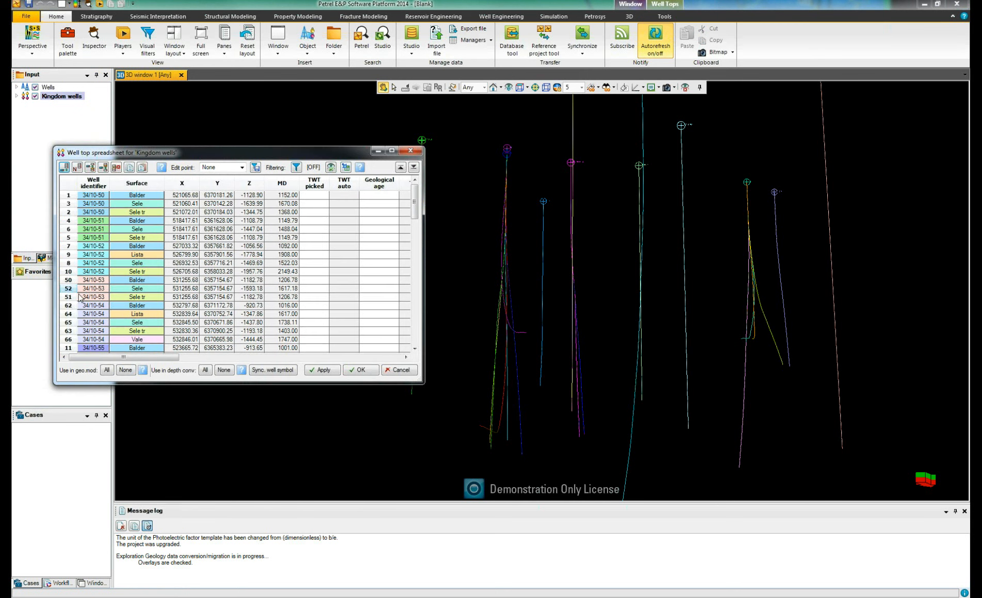
pyautogui.moveTo(114, 357); pyautogui.dragTo(91, 365)
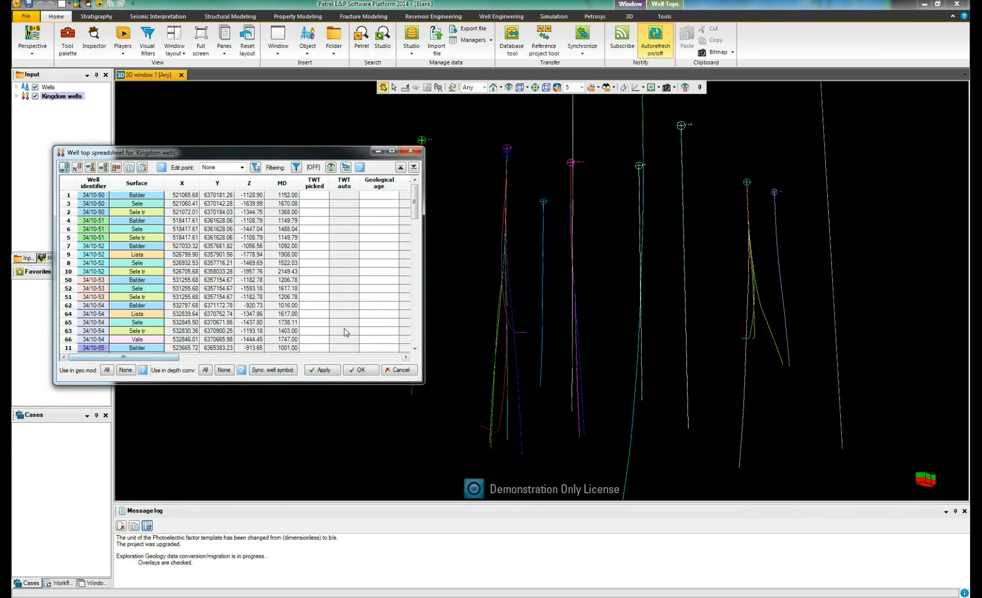
pyautogui.click(361, 371)
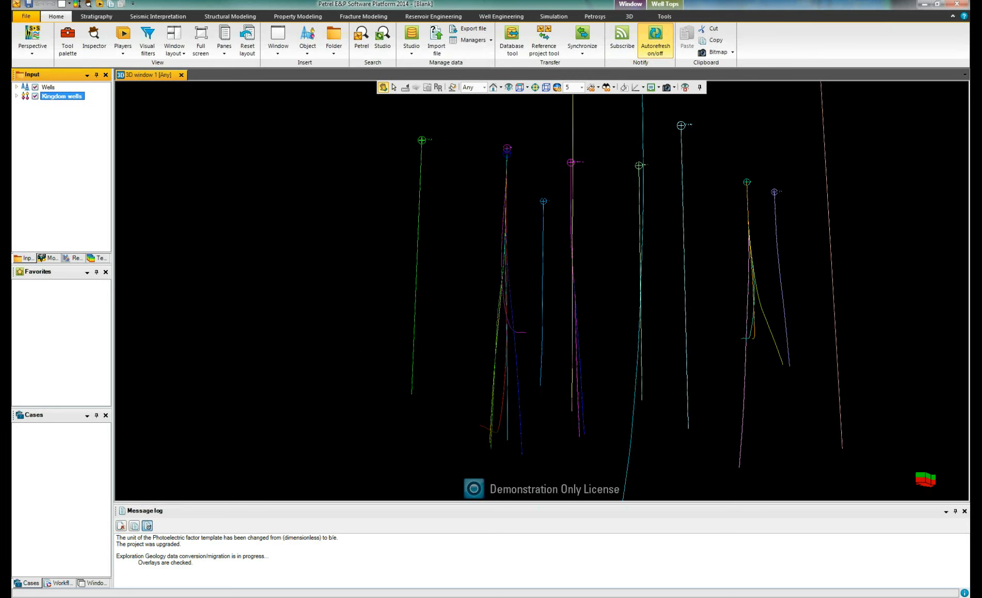
# - Switch to Petrosys Surface Modeling and open the Shape file to Excel spatial data task, keeping Excel as the output format
pyautogui.hotkey('alt', 'Tab')
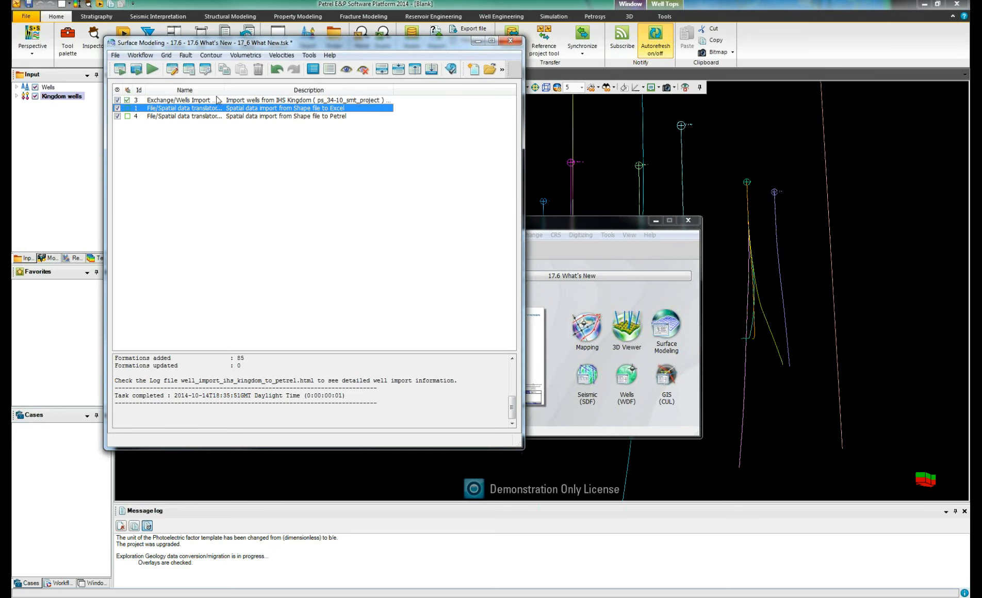
pyautogui.doubleClick(234, 111)
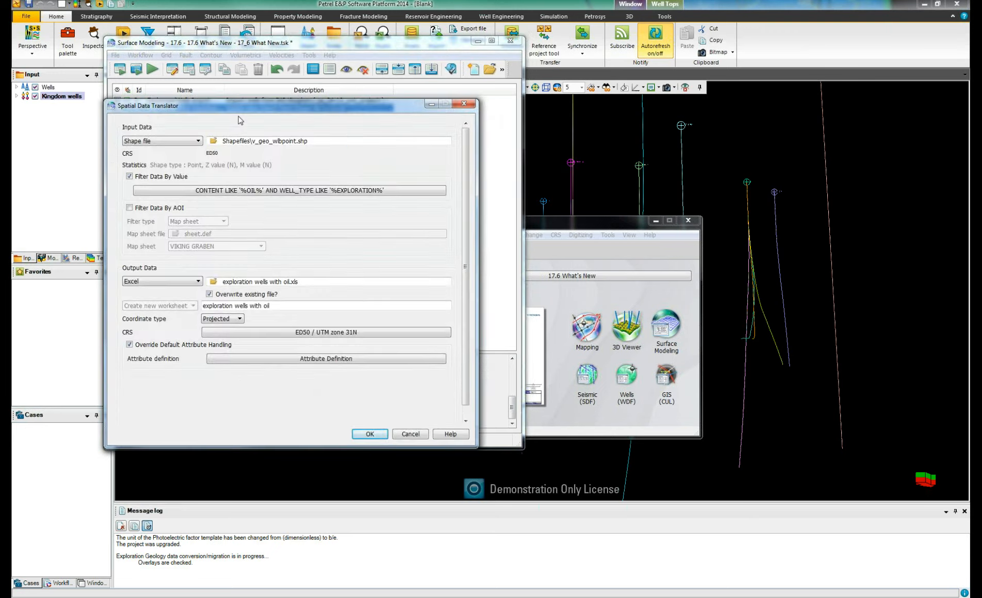
pyautogui.moveTo(265, 114); pyautogui.dragTo(306, 118)
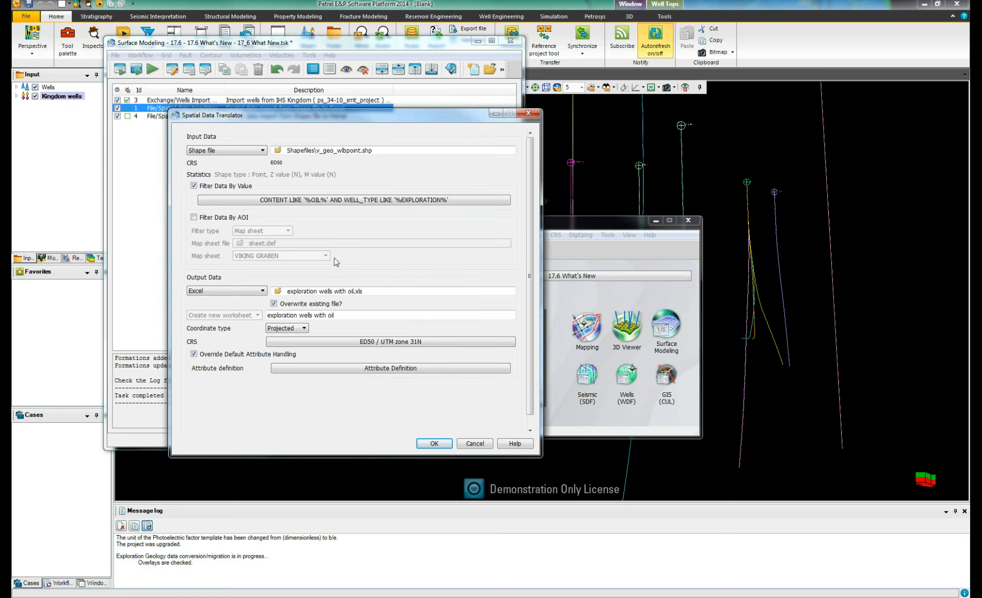
pyautogui.click(264, 293)
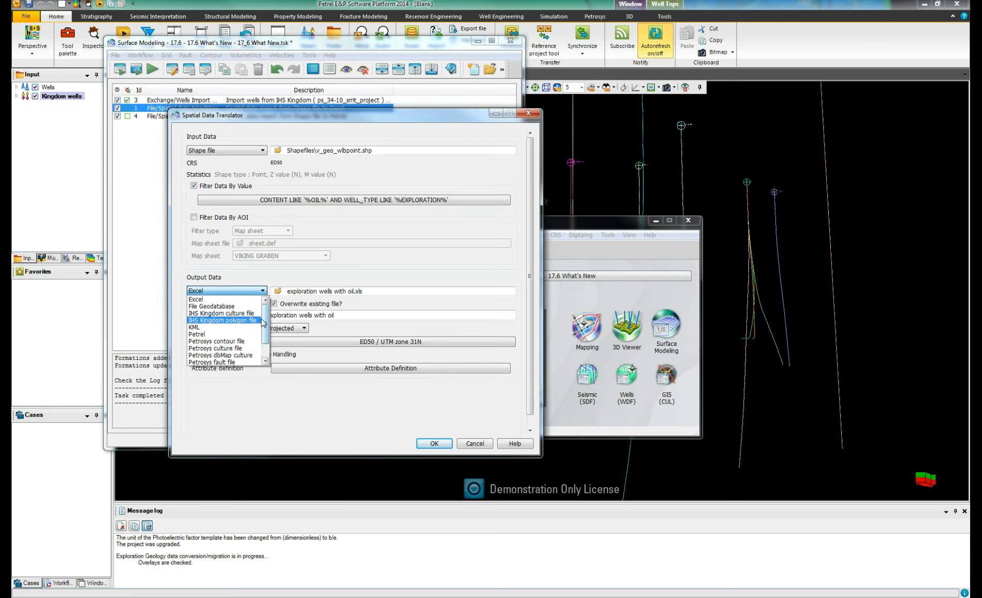
pyautogui.click(254, 300)
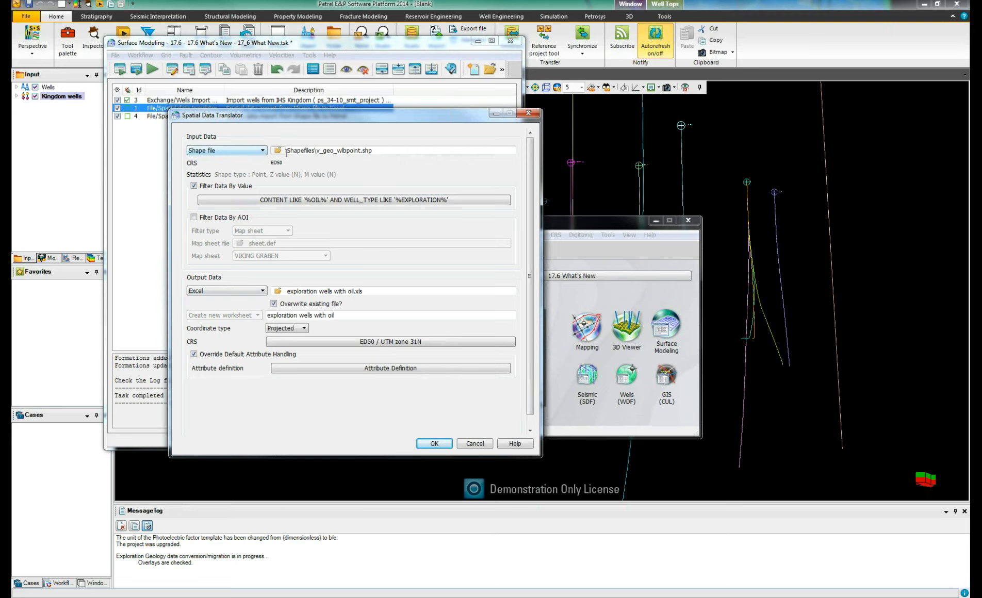
# - Review the task's attribute value filter for oil exploration wells and its output file and worksheet settings
pyautogui.click(356, 201)
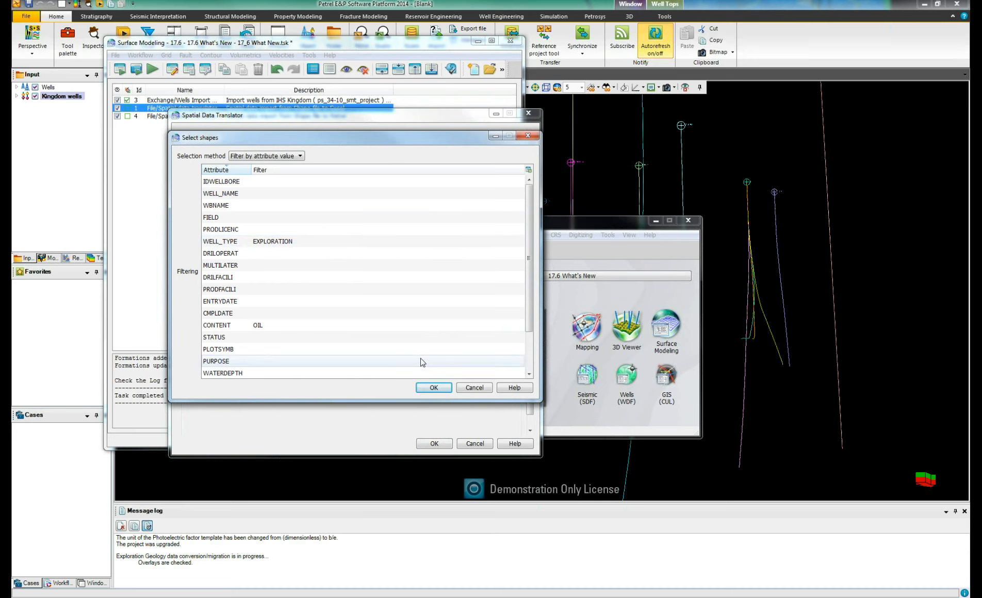
pyautogui.click(433, 388)
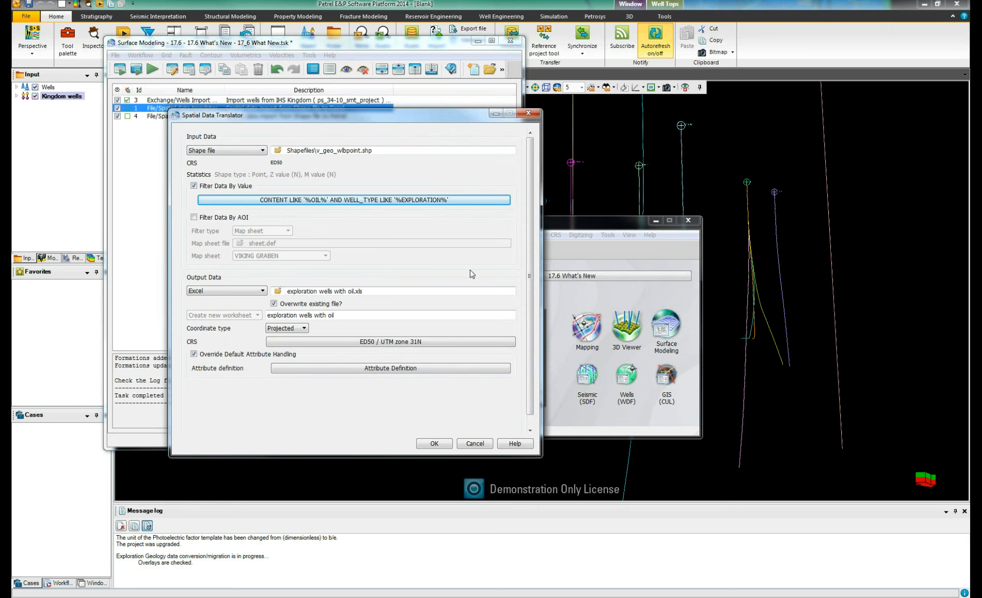
pyautogui.click(328, 291)
pyautogui.click(355, 316)
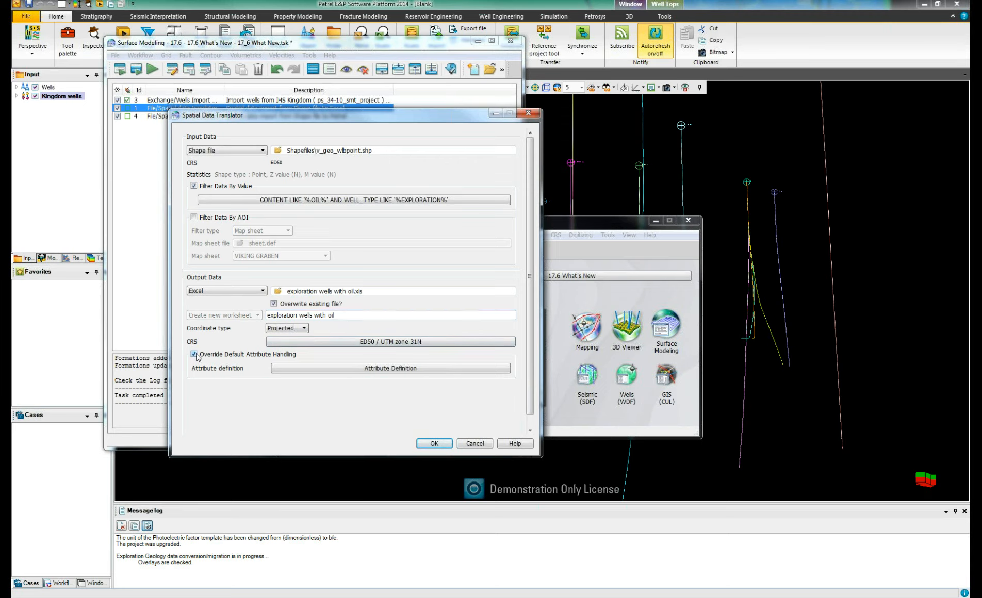
# - Remove the IDWELLBORE, MAPURL, FACTURL, CMPLDATE and ENTRYDATE attributes from the Excel output's attribute definition
pyautogui.click(314, 370)
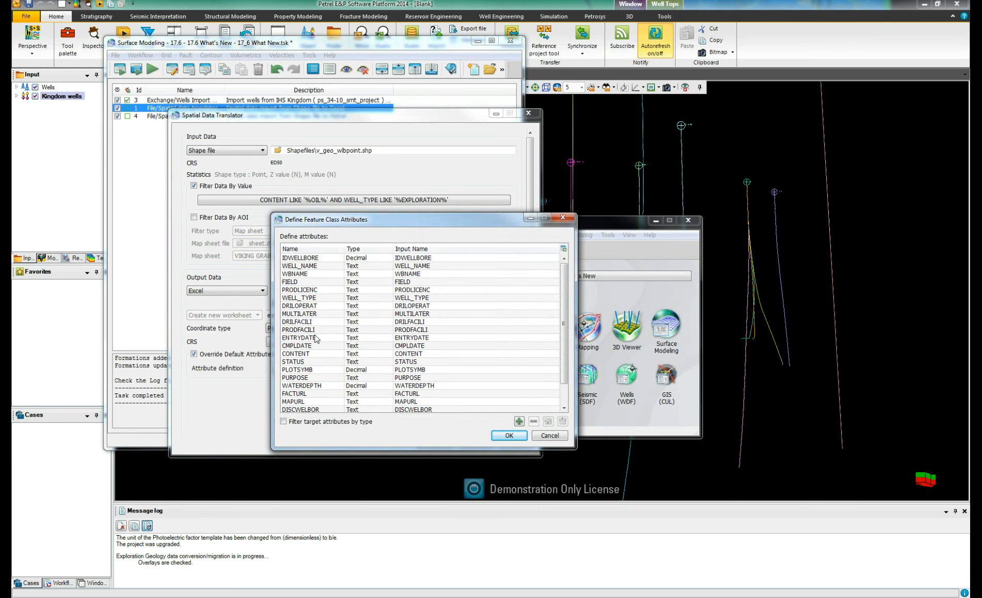
pyautogui.click(310, 259)
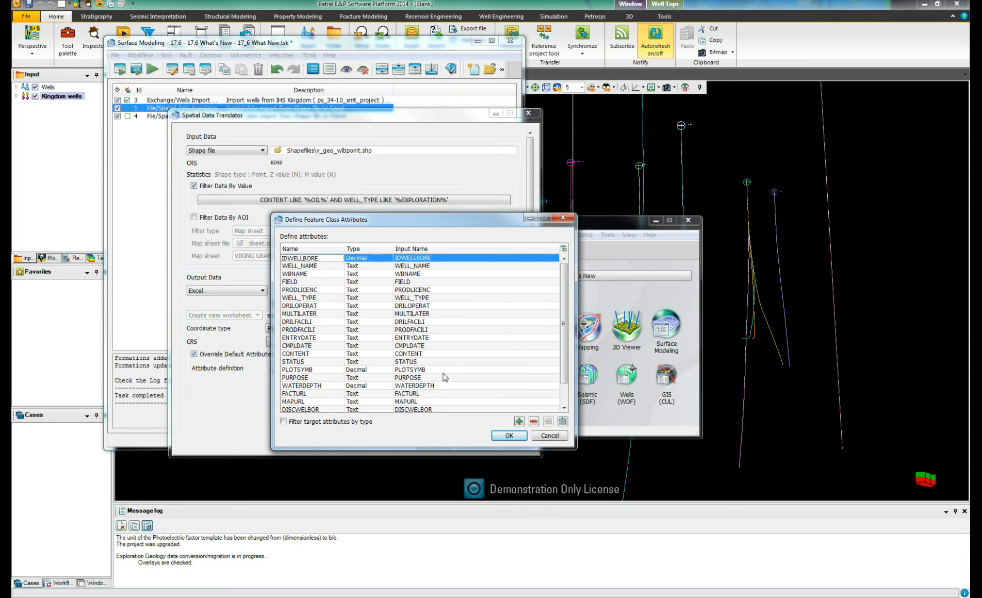
pyautogui.click(533, 422)
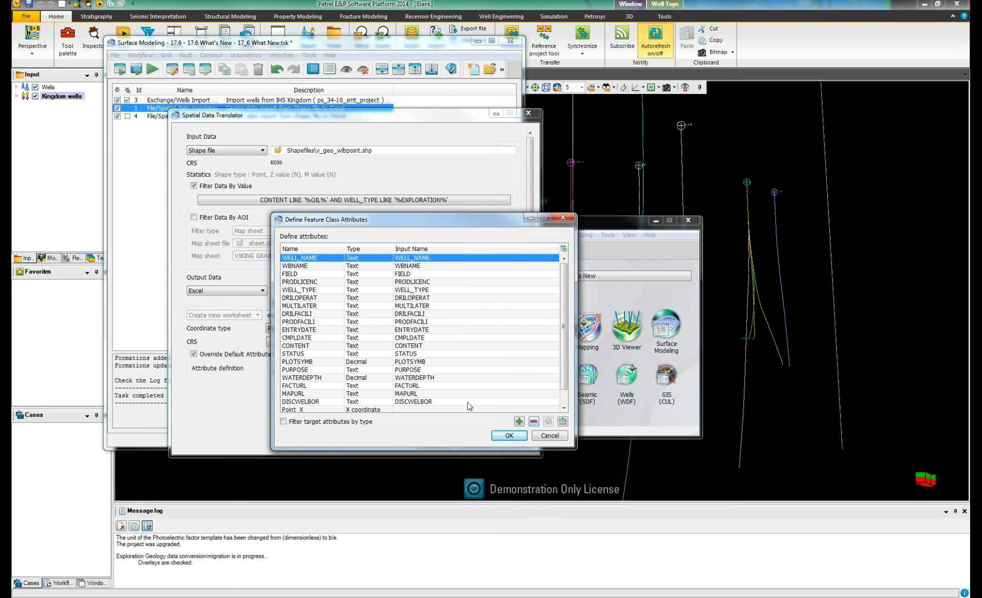
pyautogui.click(314, 395)
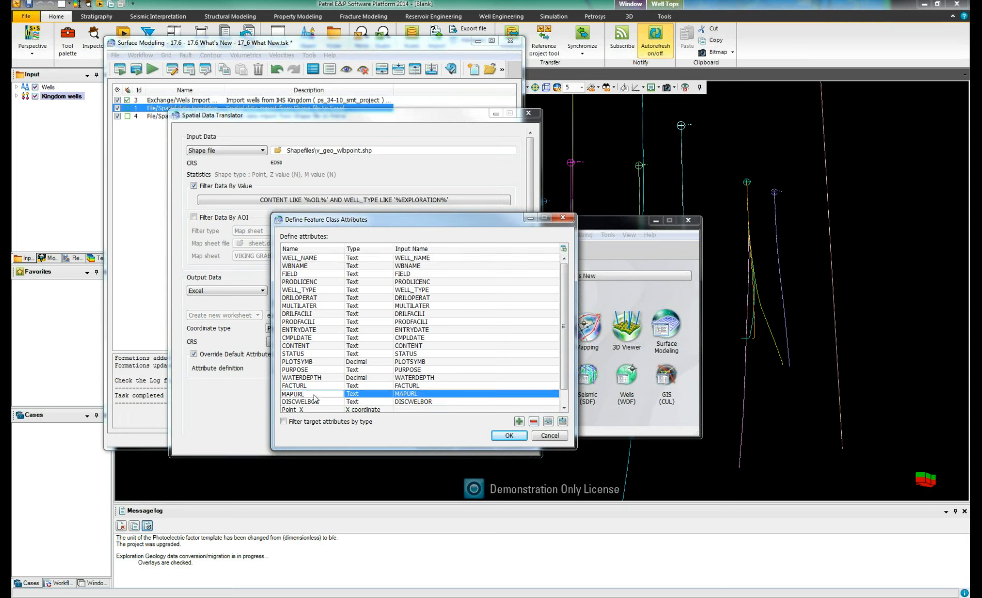
pyautogui.keyDown('ctrl'); pyautogui.click(311, 387); pyautogui.keyUp('ctrl')
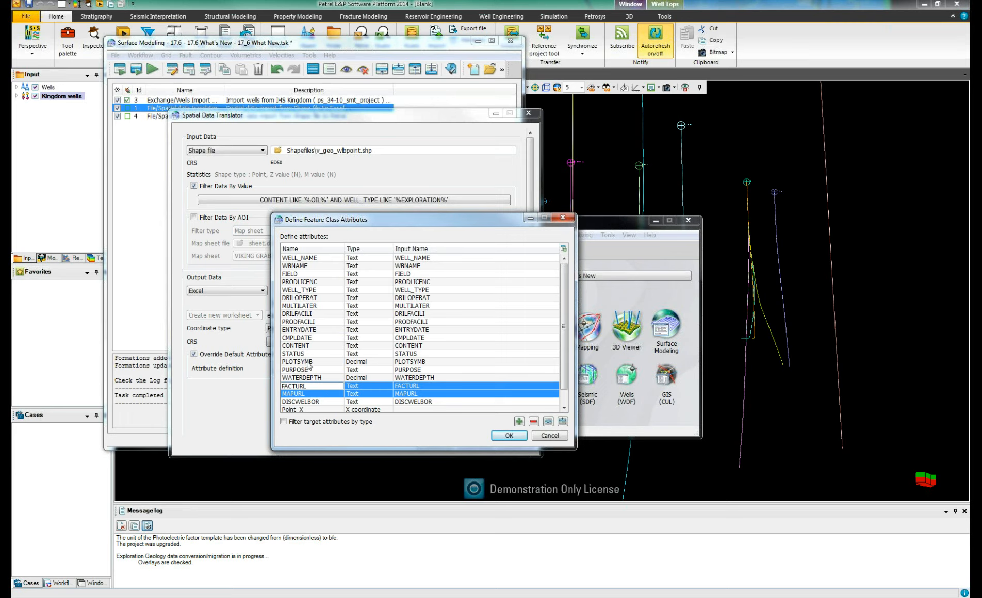
pyautogui.keyDown('ctrl'); pyautogui.click(311, 337); pyautogui.keyUp('ctrl')
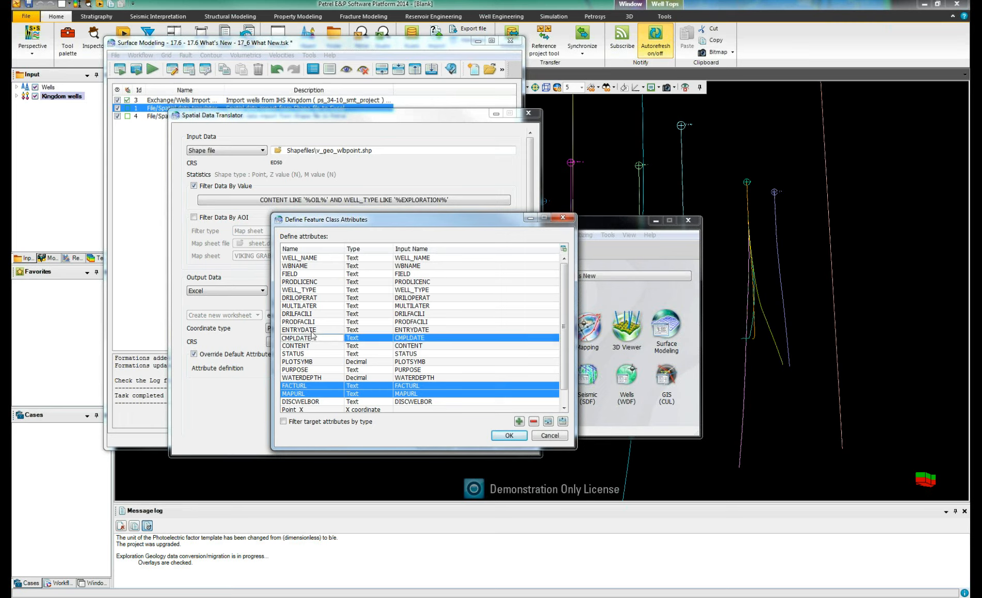
pyautogui.keyDown('ctrl'); pyautogui.click(312, 331); pyautogui.keyUp('ctrl')
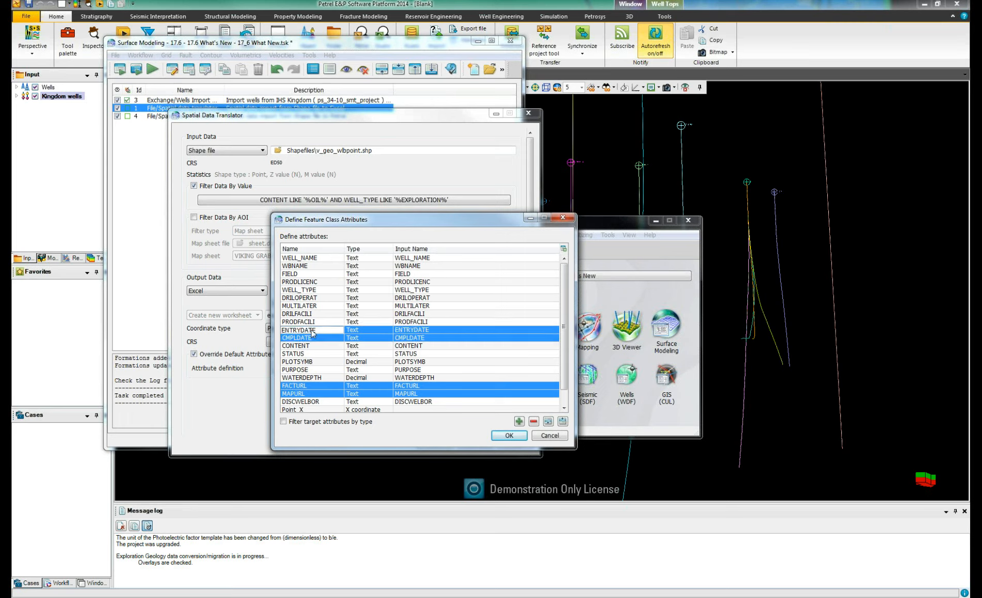
pyautogui.click(534, 422)
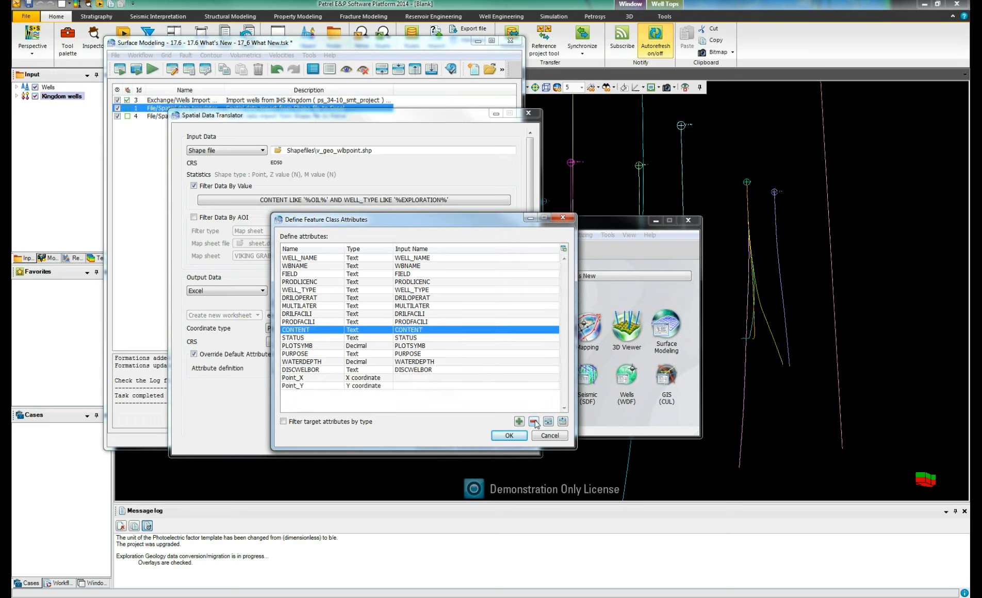
pyautogui.click(509, 436)
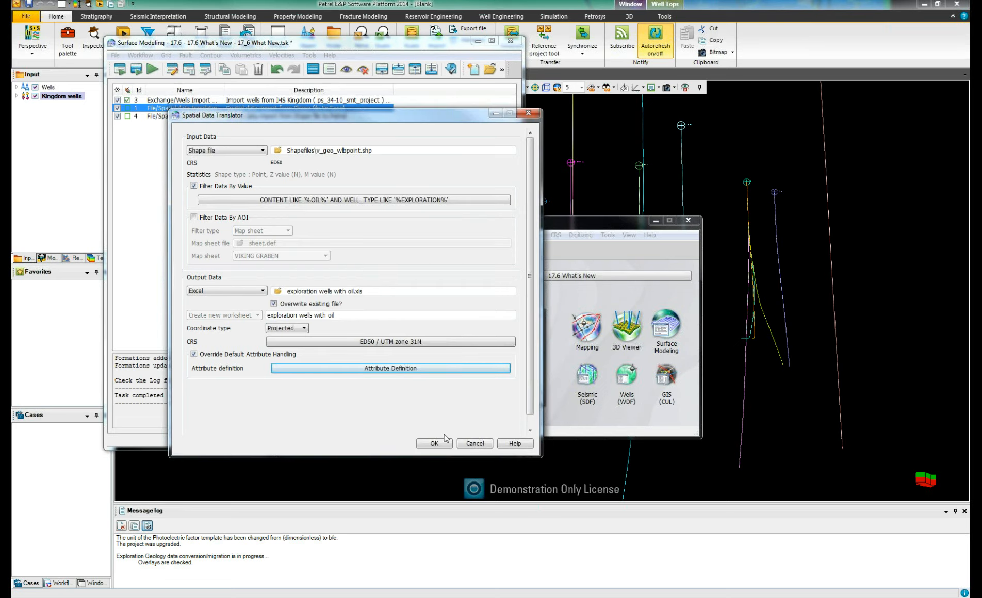
# - Run the Shape file to Excel translation and allow the existing output file to be overwritten
pyautogui.click(443, 443)
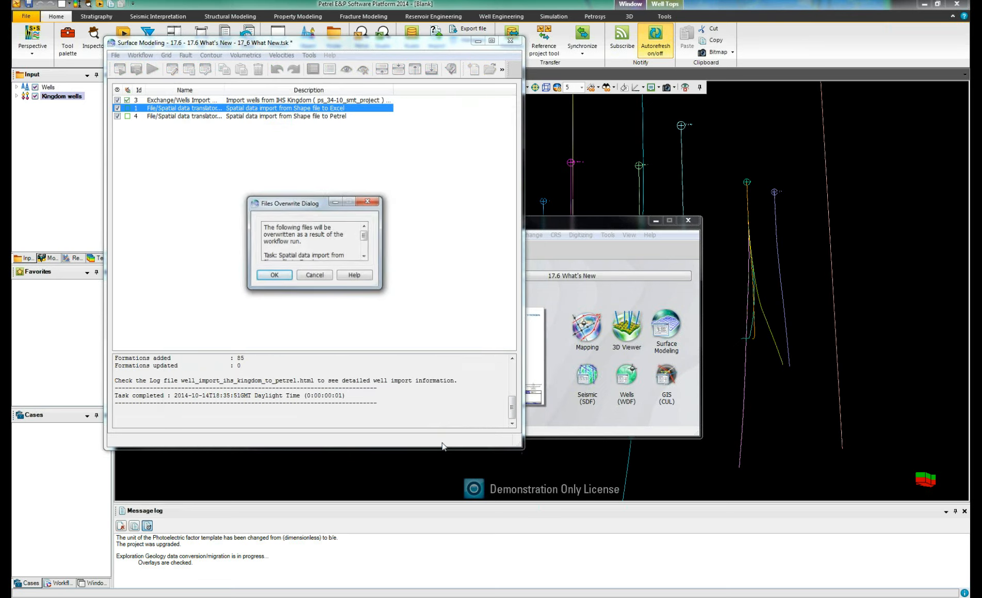
pyautogui.click(275, 276)
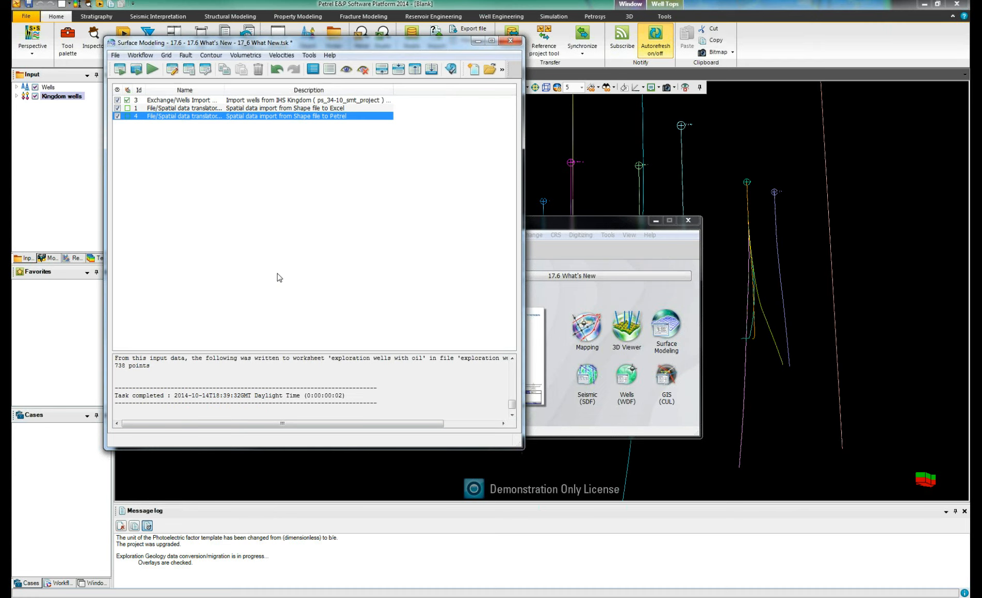
# - Open the project folder from the Petrosys launcher and sort its files by date modified, newest first
pyautogui.click(565, 227)
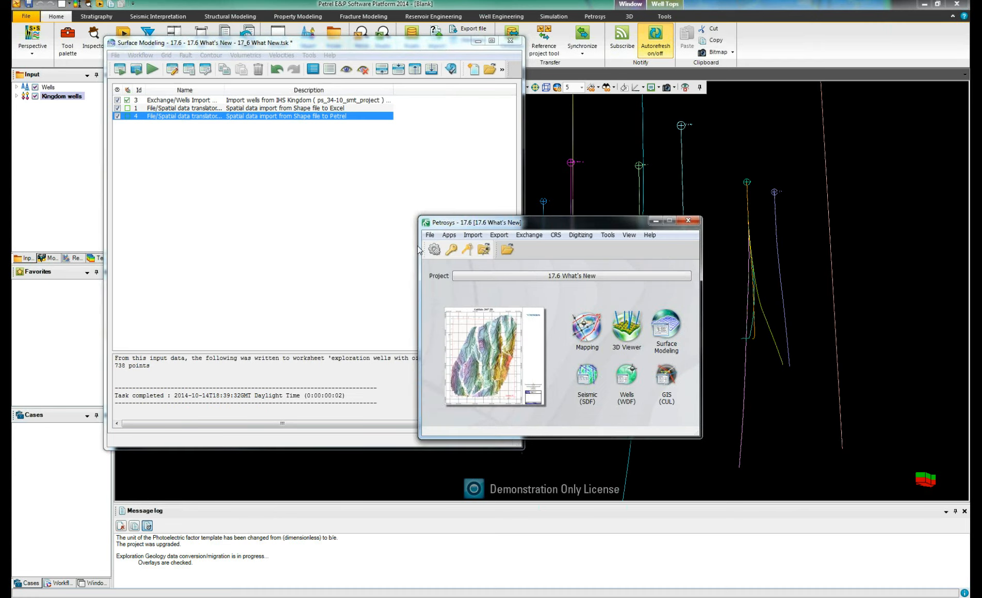
pyautogui.click(506, 251)
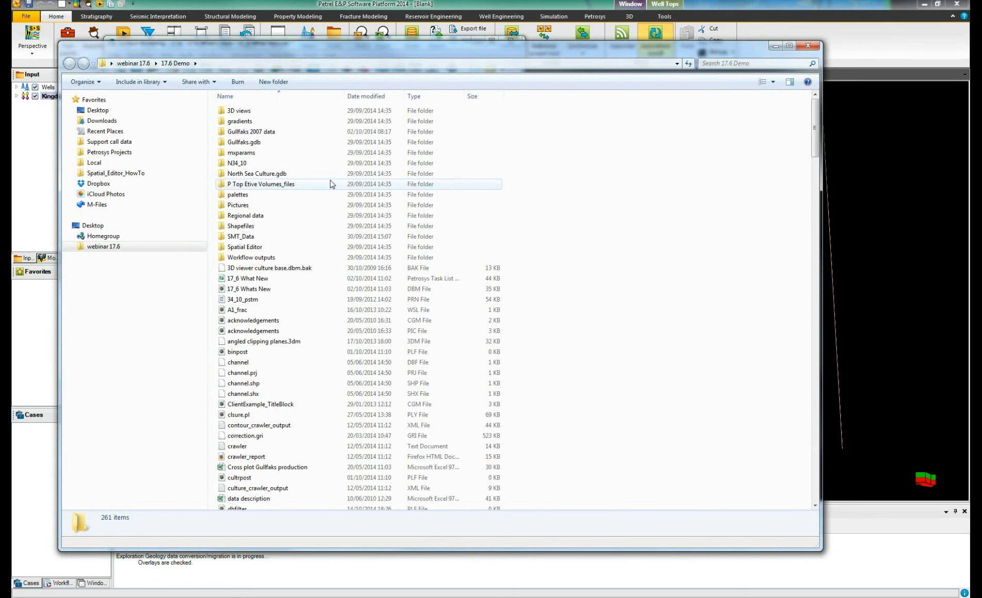
pyautogui.click(354, 98)
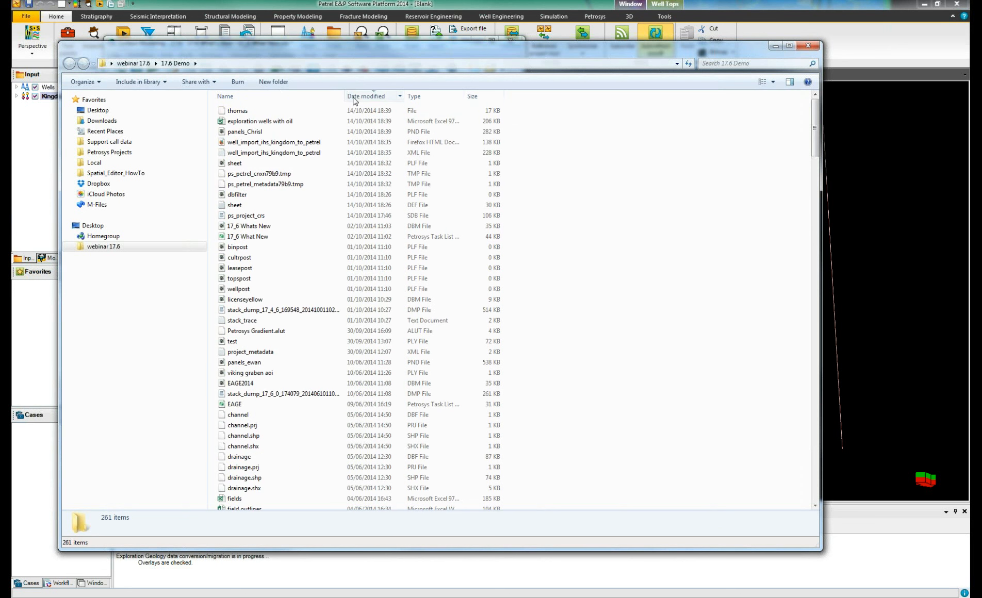
# - Open the exploration wells with oil spreadsheet from the project folder, check its exported columns through Point_Y, and put both windows away
pyautogui.doubleClick(264, 121)
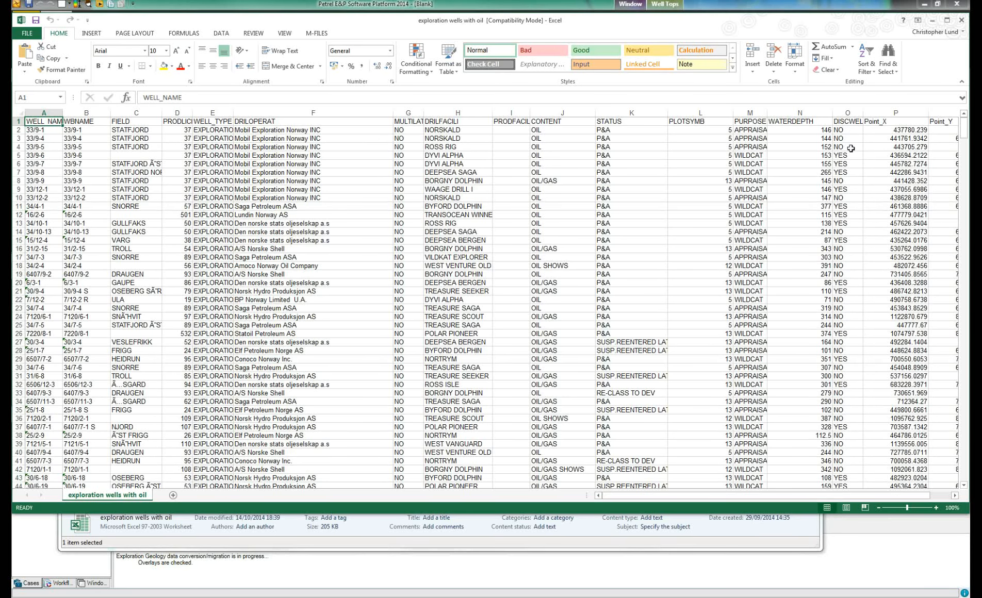
pyautogui.moveTo(652, 499); pyautogui.dragTo(693, 497)
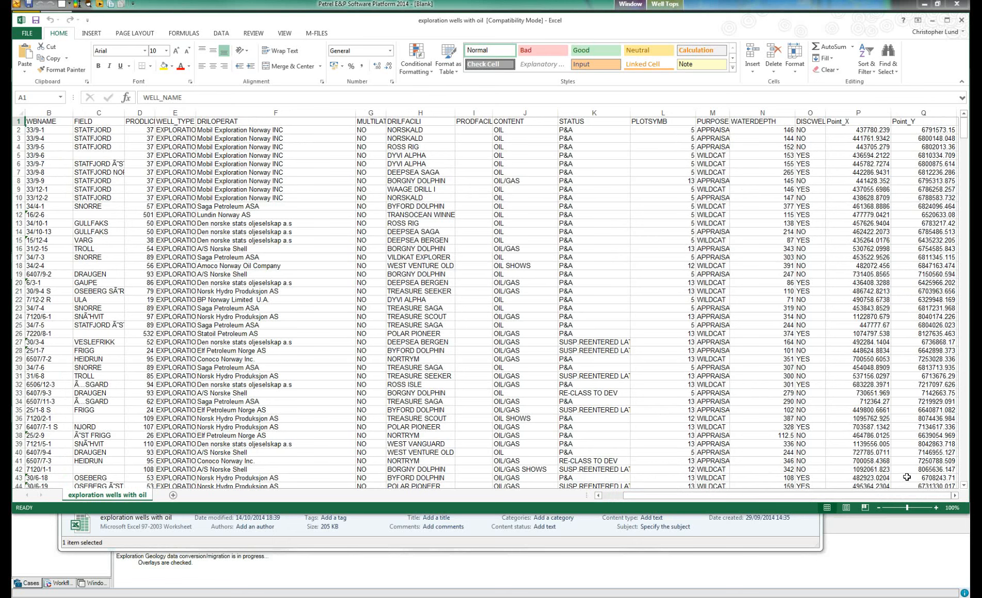
pyautogui.click(961, 24)
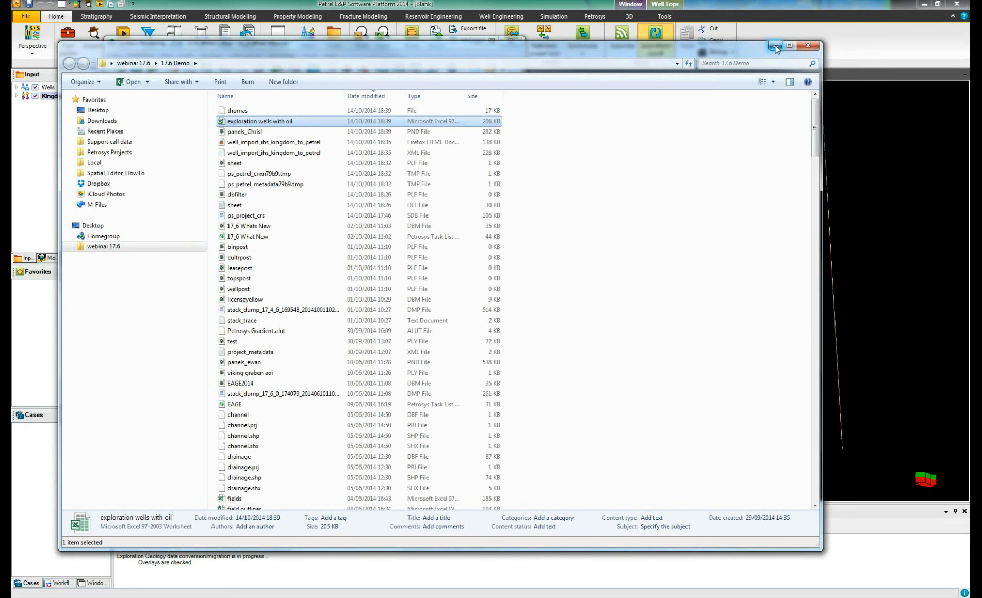
pyautogui.click(776, 47)
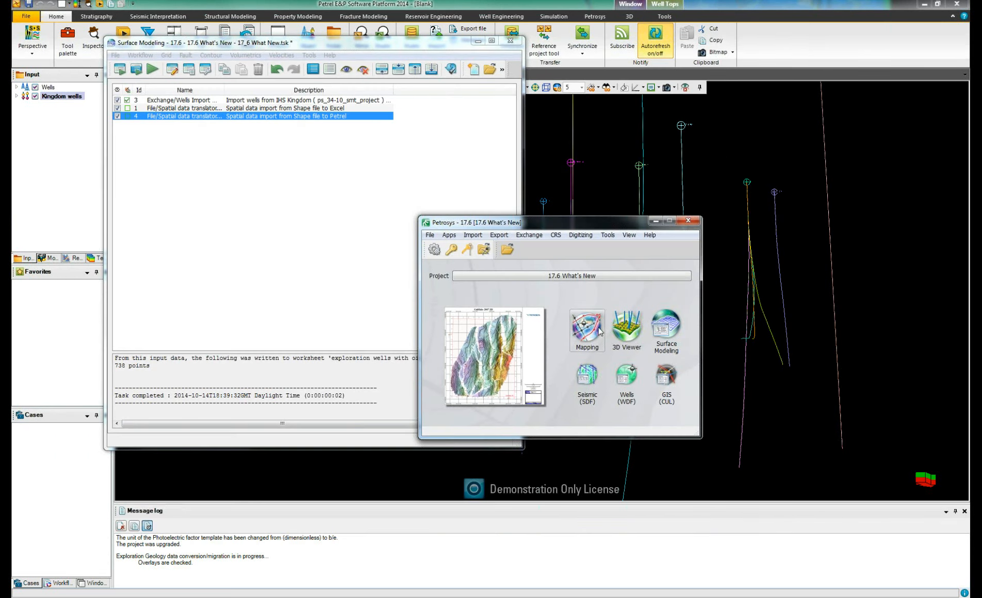
# - Switch to Petrosys Mapping, open the recent map 17_6 Whats New.dbm and start the Spatial Editor
pyautogui.click(588, 330)
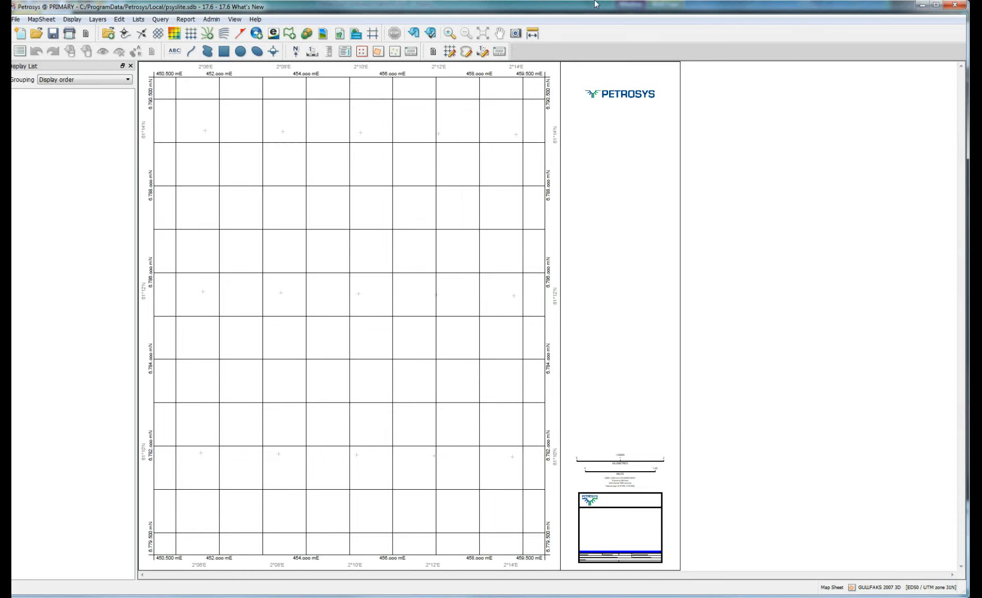
pyautogui.click(936, 5)
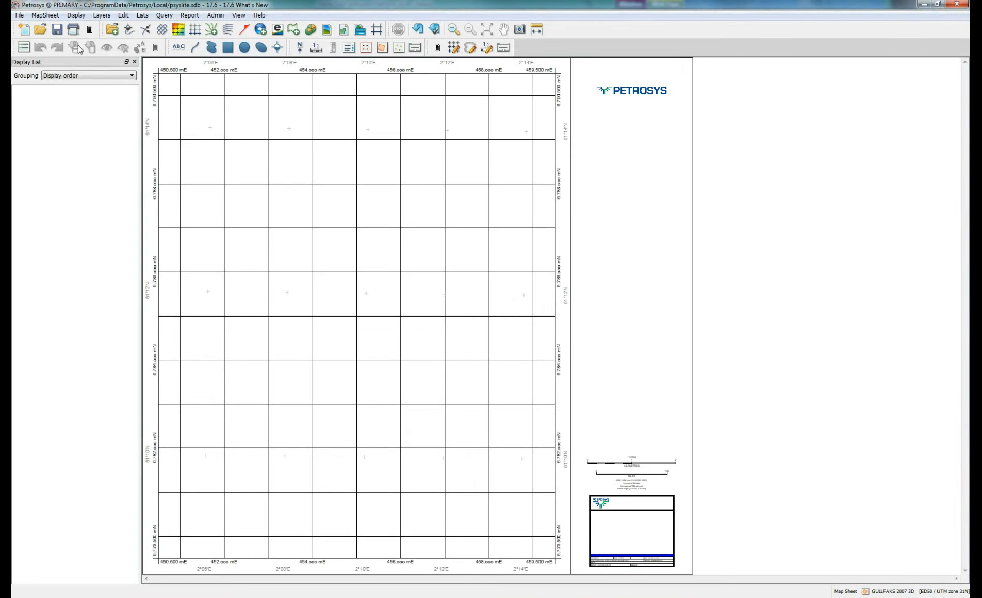
pyautogui.click(19, 15)
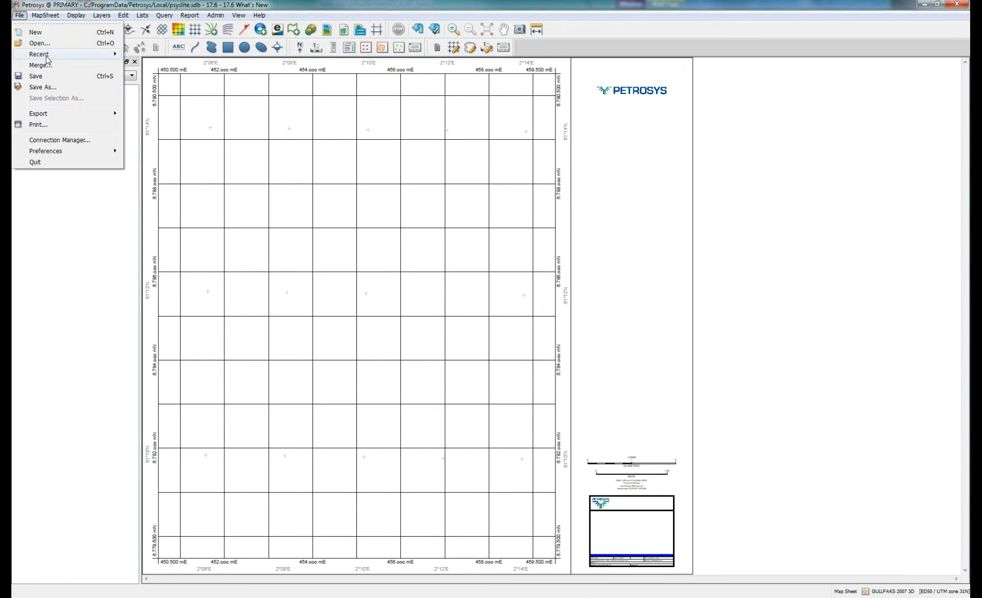
pyautogui.moveTo(44, 54)
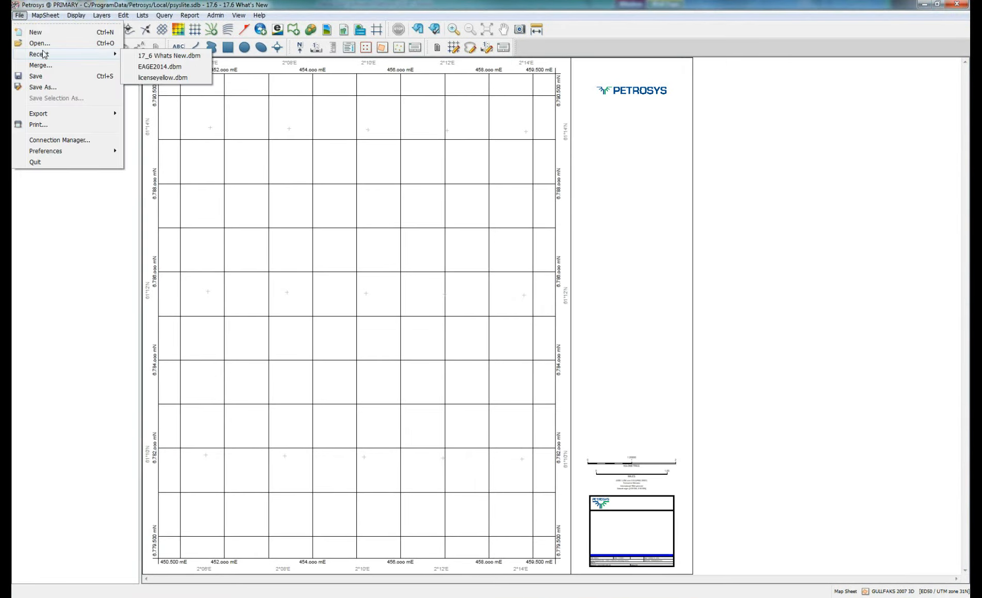
pyautogui.click(190, 57)
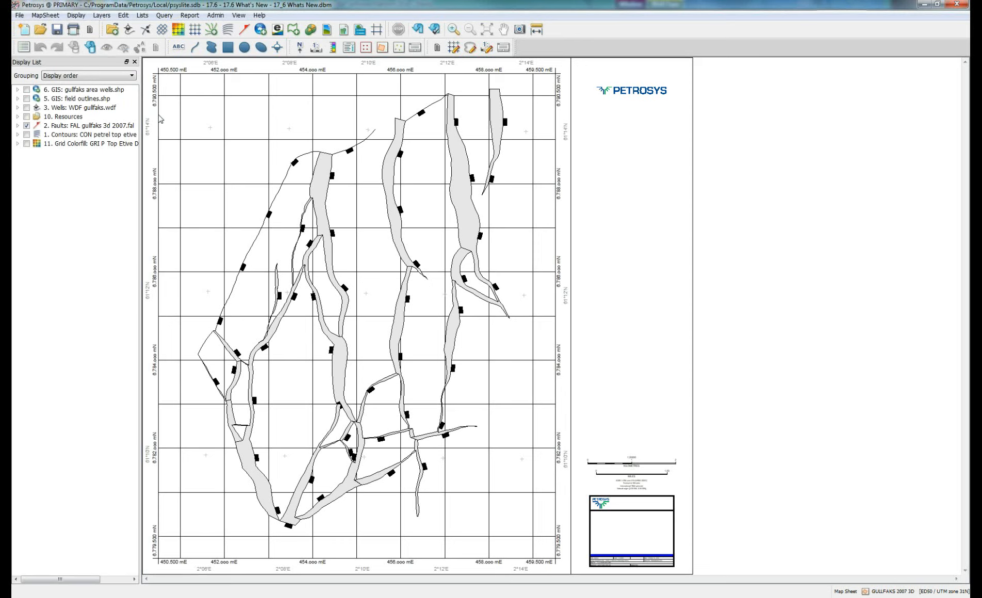
pyautogui.click(124, 16)
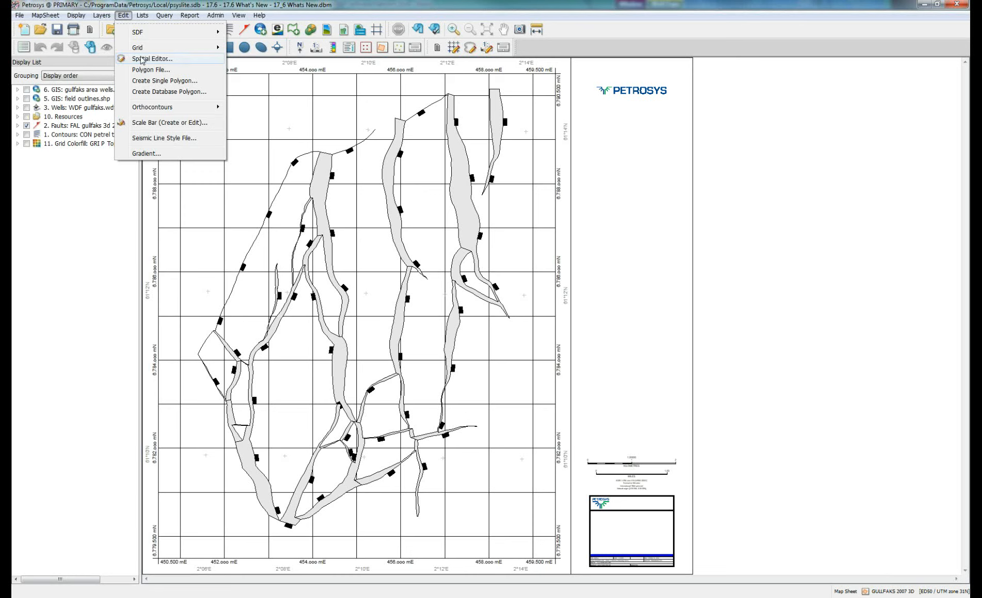
pyautogui.click(143, 61)
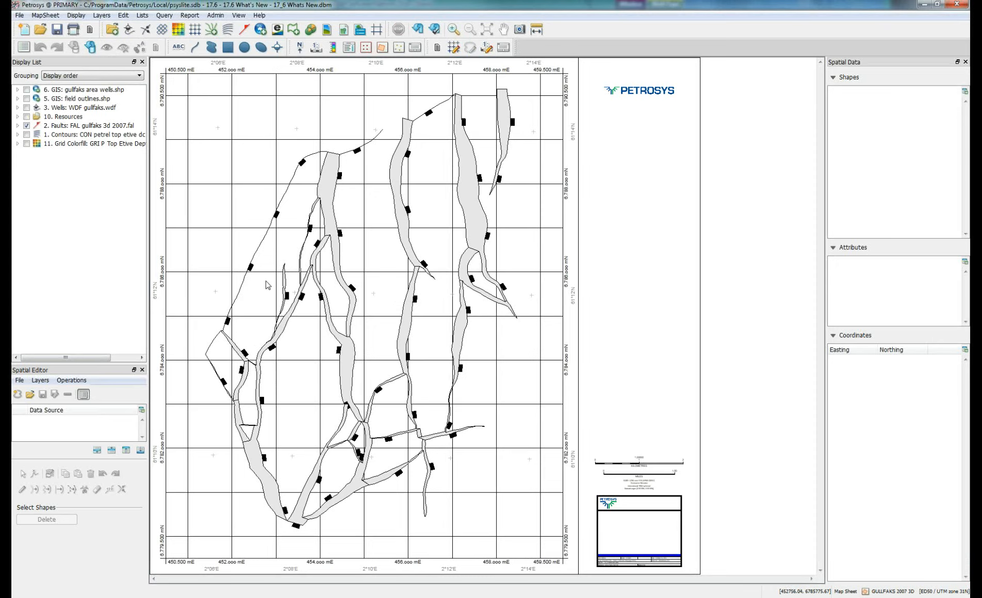
pyautogui.rightClick(337, 225)
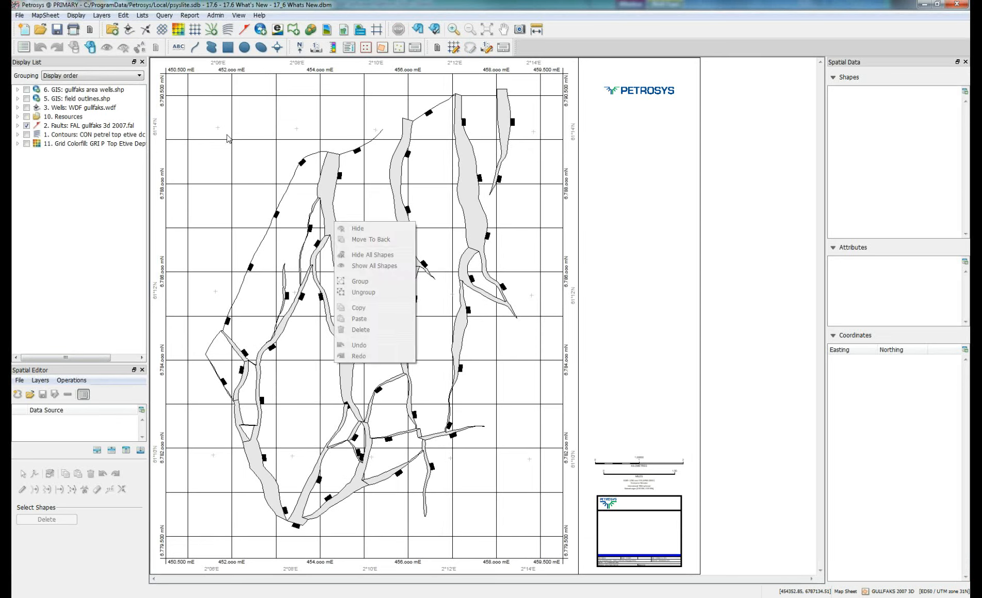
pyautogui.click(87, 125)
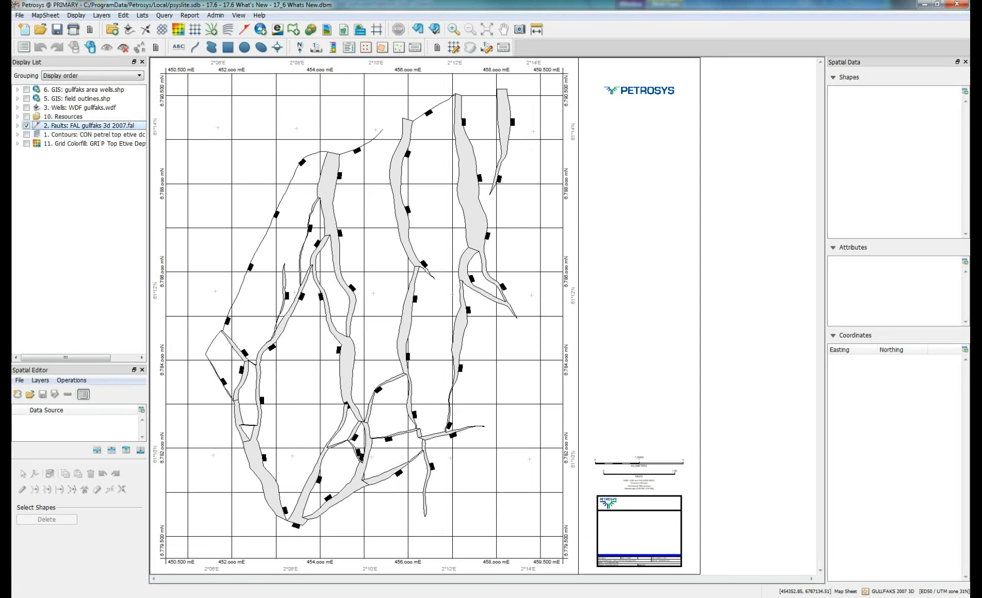
pyautogui.click(19, 125)
pyautogui.click(18, 126)
pyautogui.rightClick(323, 212)
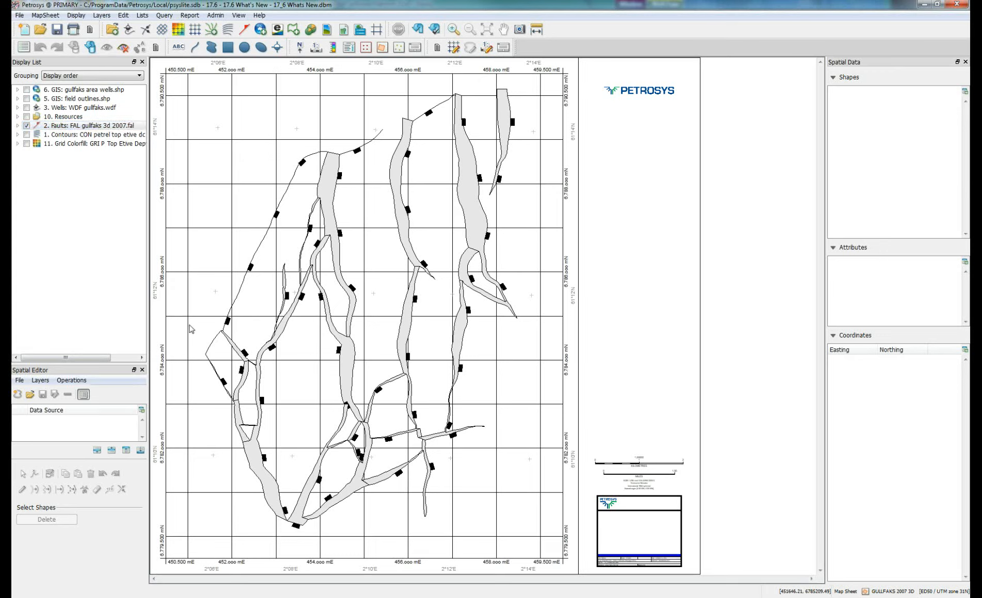
pyautogui.click(20, 381)
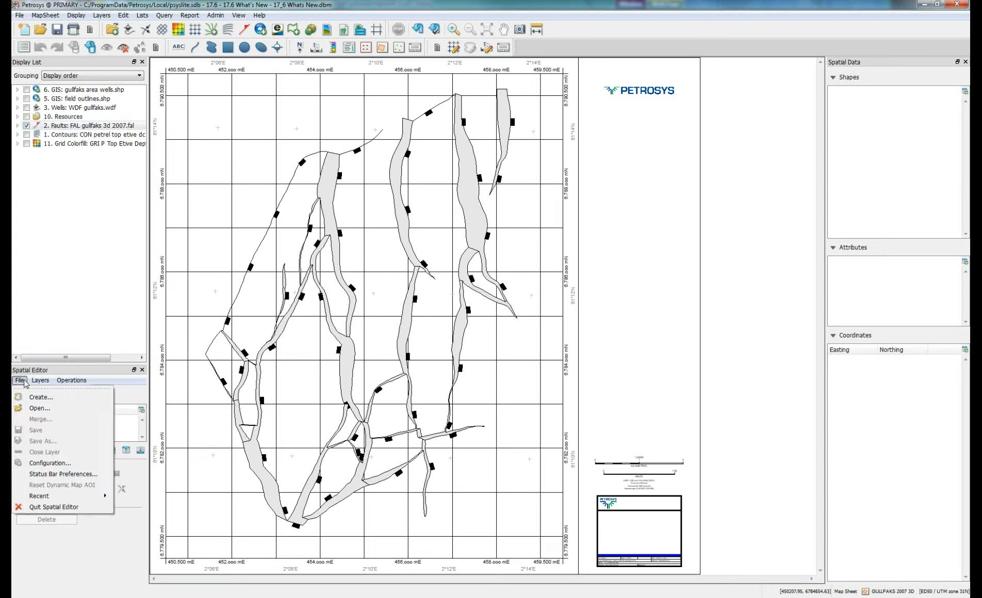
pyautogui.click(35, 409)
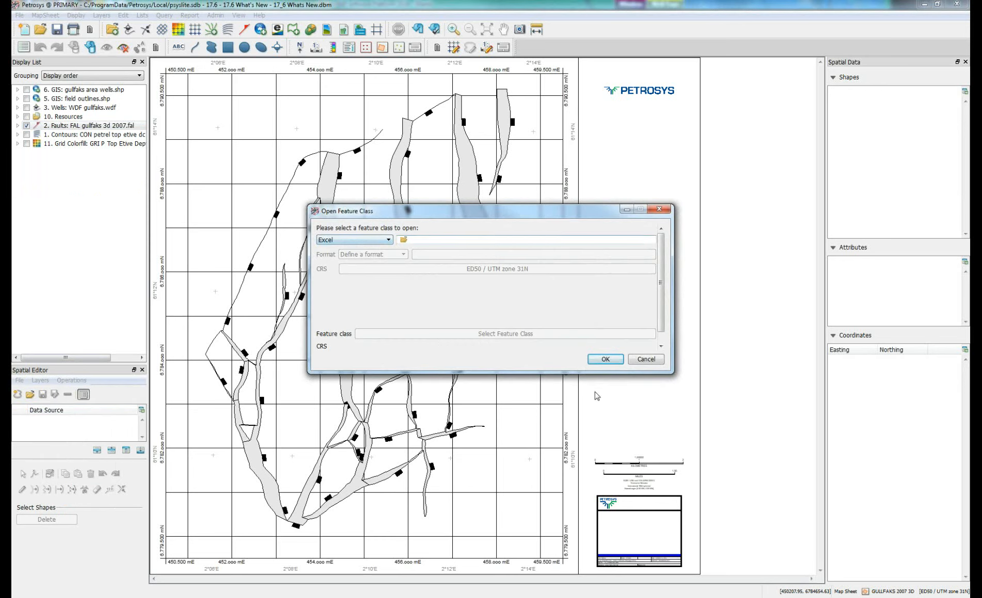
pyautogui.click(646, 359)
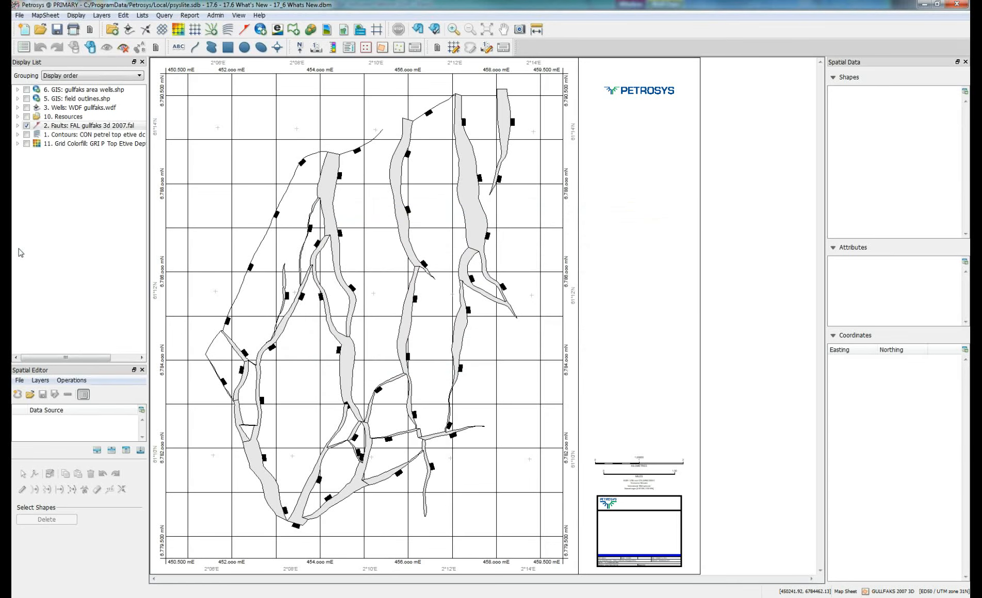
# - Load the gullfaks 3d 2007.fal faults layer into the Spatial Editor and put the long central fault polygon into vertex editing
pyautogui.moveTo(99, 129); pyautogui.dragTo(96, 429)
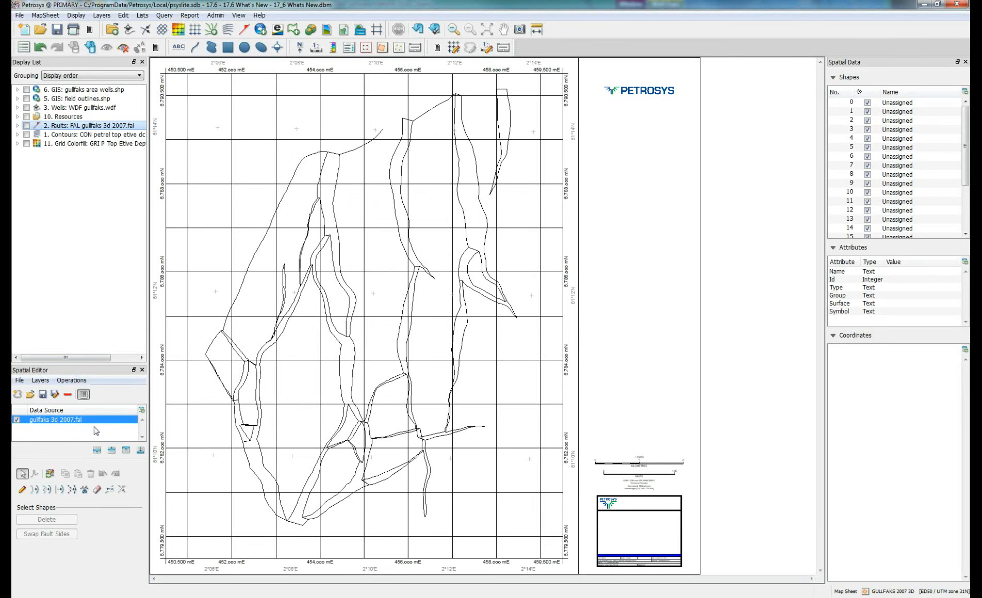
pyautogui.click(352, 368)
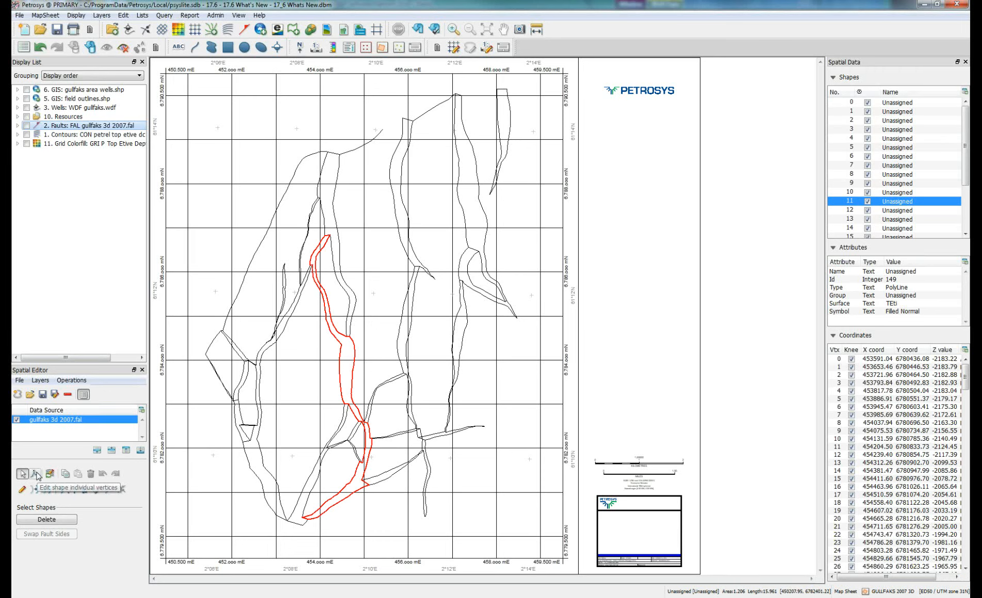
pyautogui.click(35, 473)
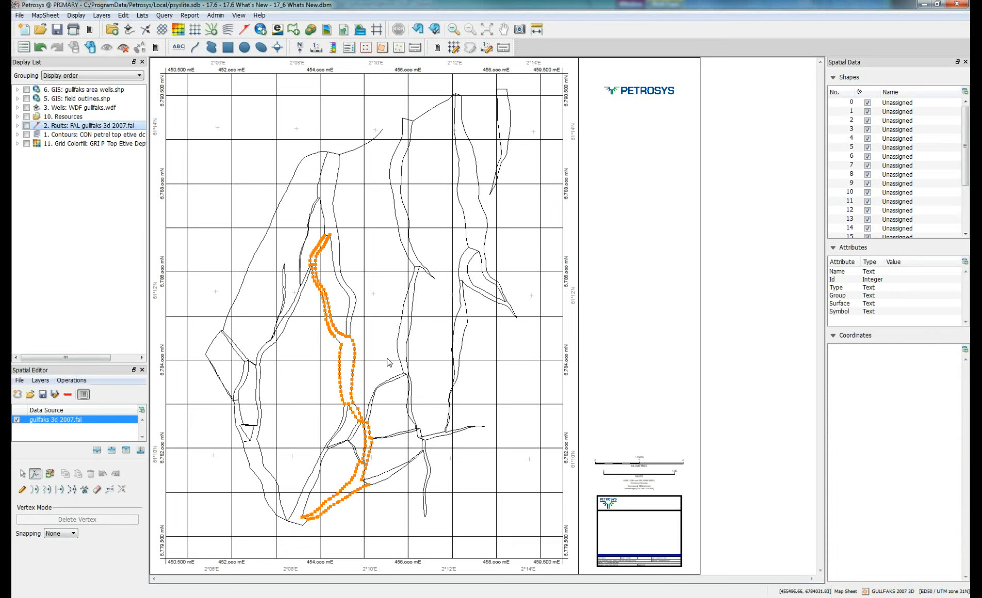
# - Select the vertices along the east side of the fault polygon's middle section and shift them together slightly westward
pyautogui.click(453, 30)
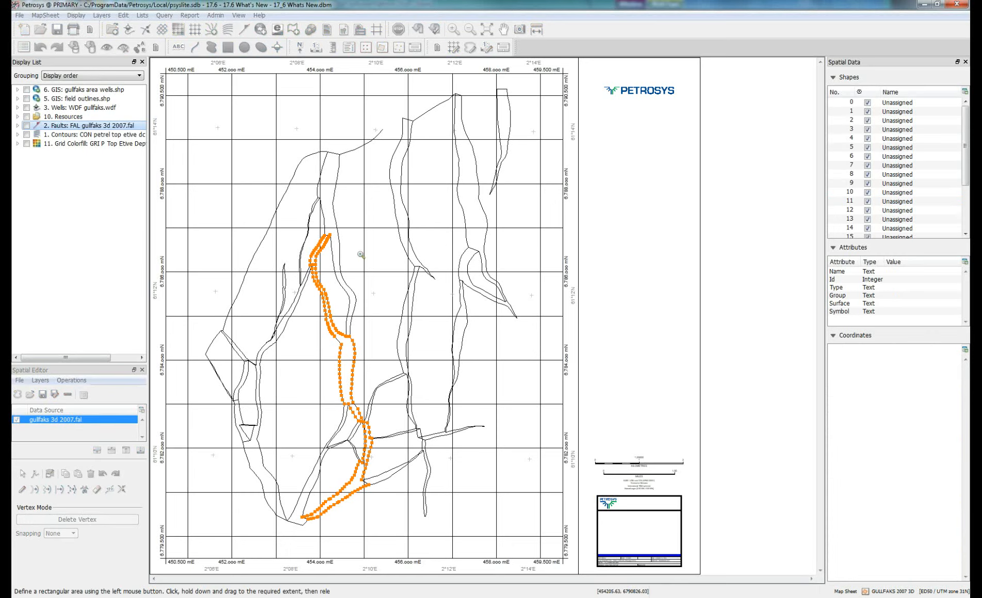
pyautogui.moveTo(320, 325); pyautogui.dragTo(380, 419)
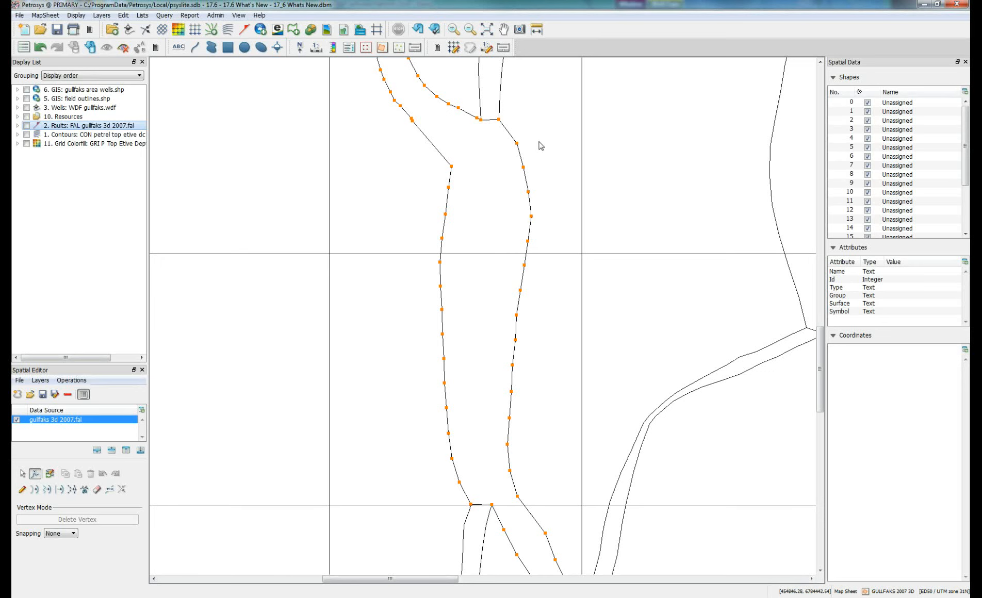
pyautogui.click(518, 143)
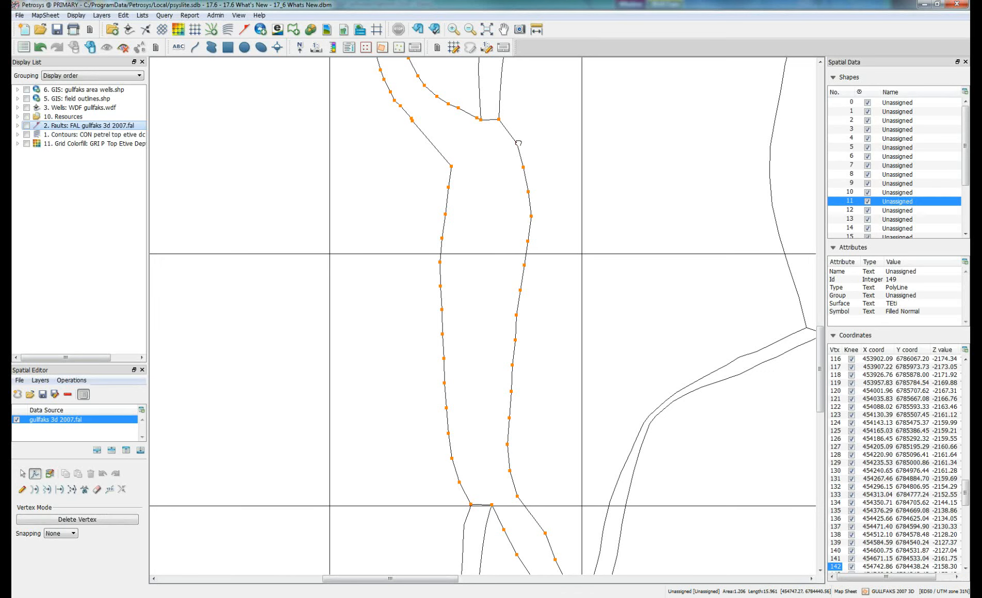
pyautogui.moveTo(519, 143); pyautogui.dragTo(488, 484)
pyautogui.click(532, 130)
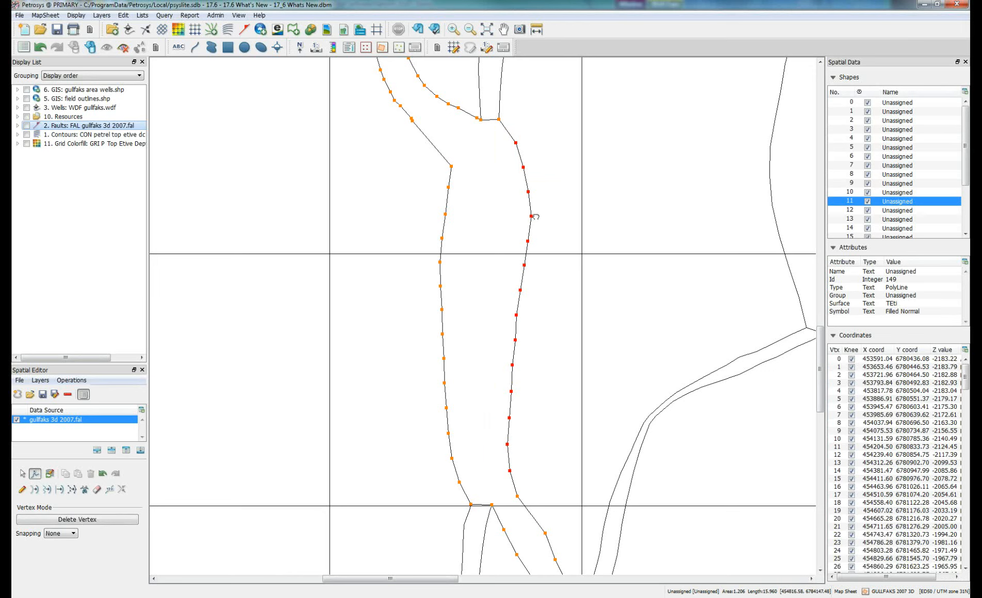
pyautogui.moveTo(536, 217); pyautogui.dragTo(523, 216)
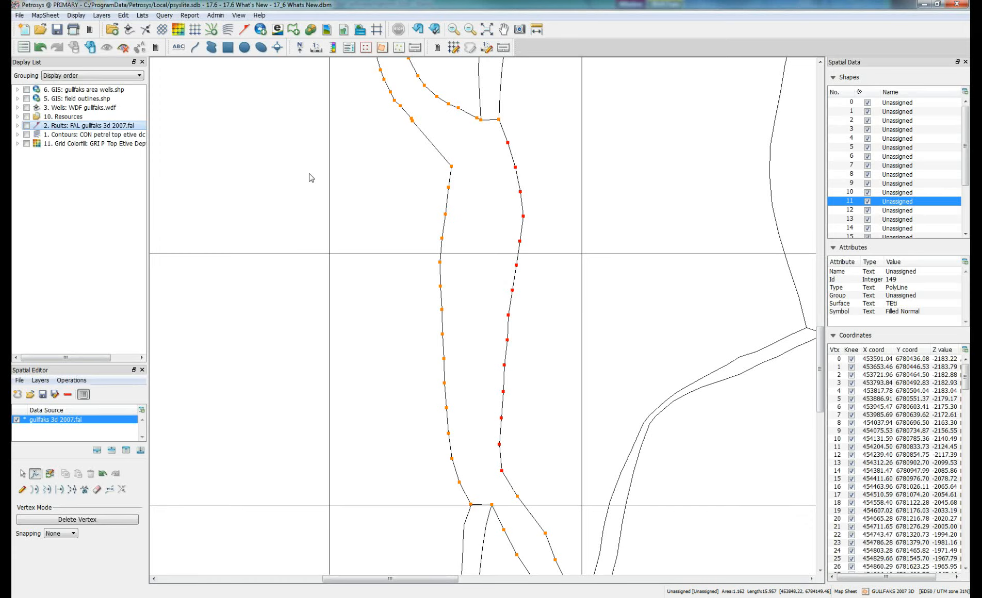
pyautogui.click(486, 29)
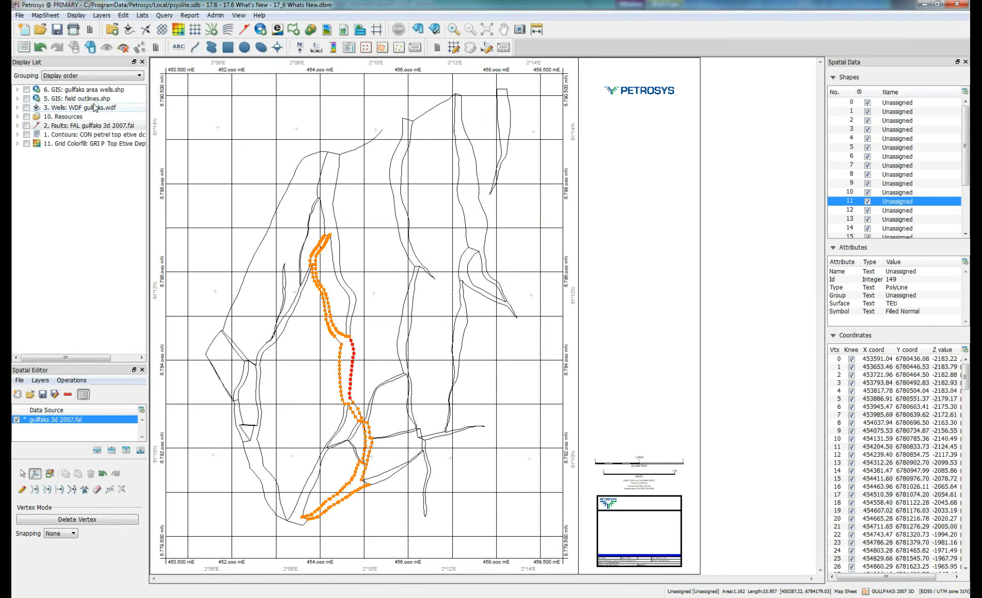
# - Display the gullfaks area wells.shp layer, load it into the Spatial Editor and inspect two of its well points
pyautogui.click(27, 91)
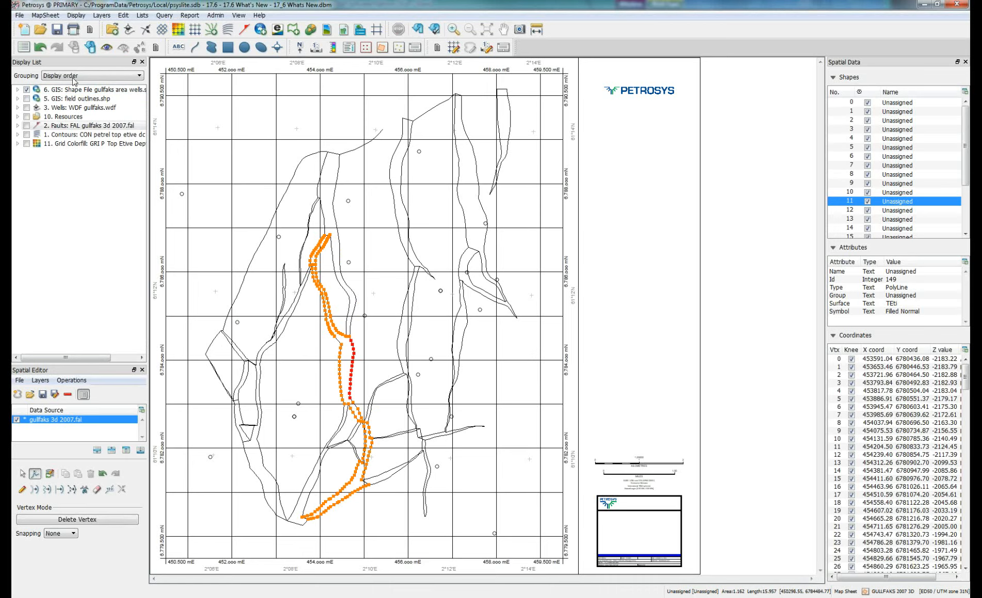
pyautogui.moveTo(76, 90); pyautogui.dragTo(67, 437)
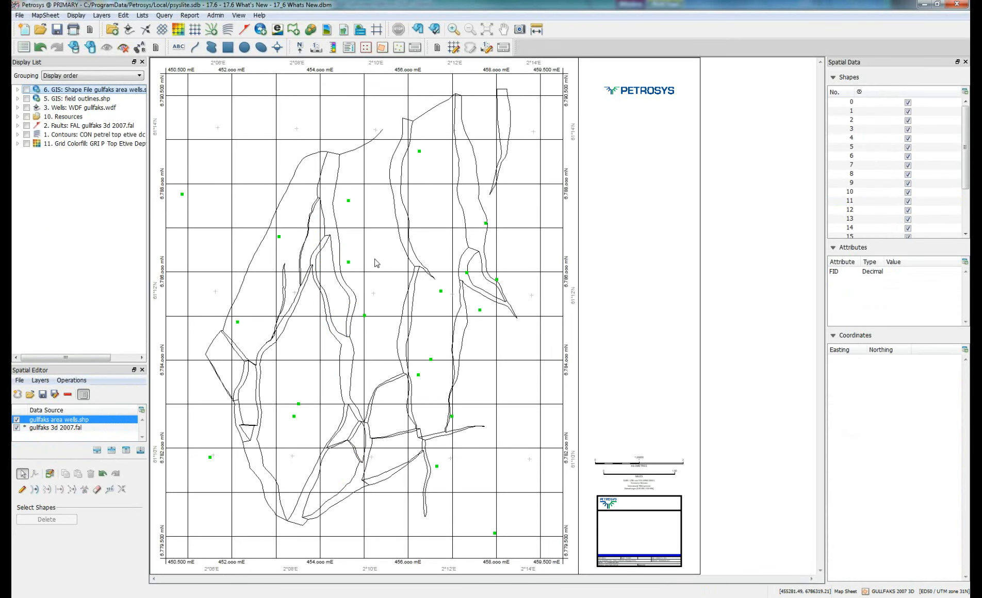
pyautogui.click(349, 262)
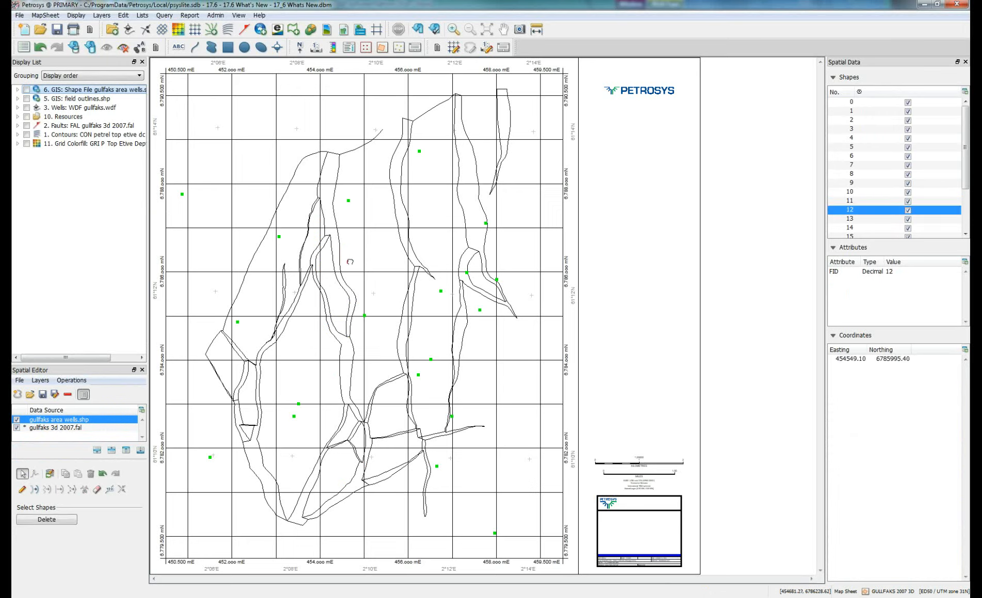
pyautogui.click(364, 315)
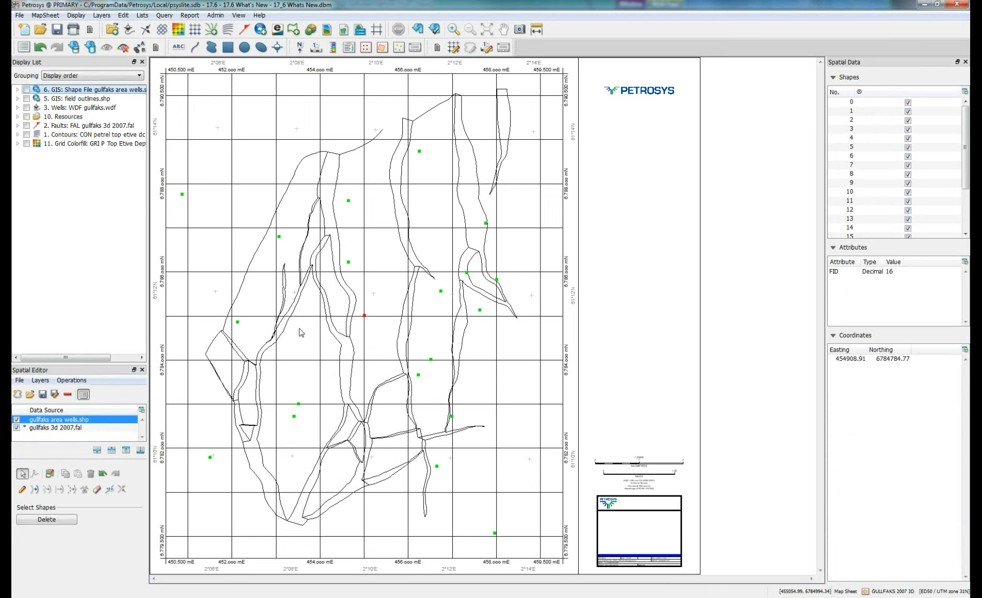
pyautogui.click(303, 369)
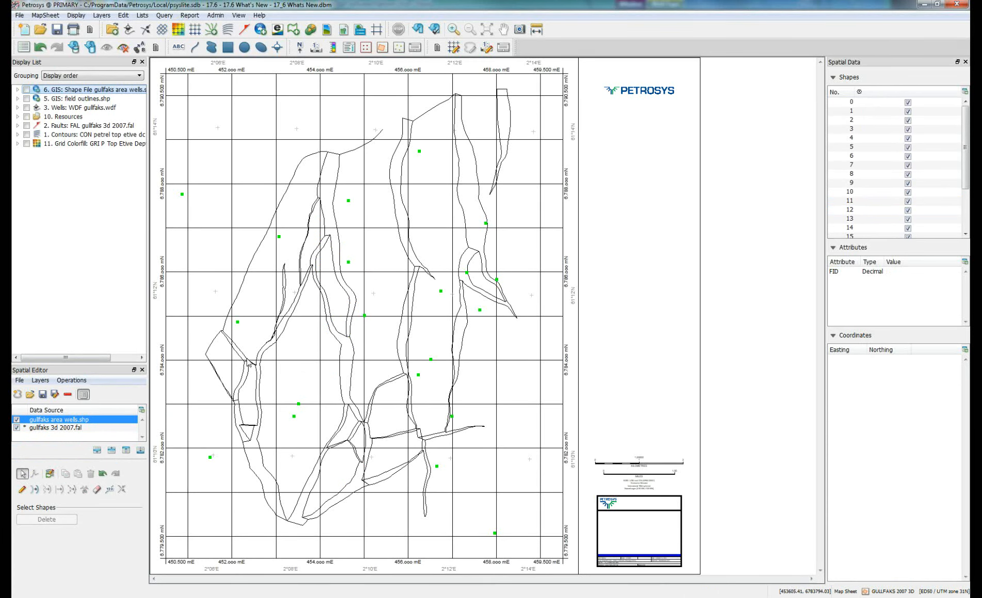
# - Buffer the gullfaks area wells.shp points with a distance of 500 into a new temporary in-memory layer
pyautogui.click(72, 380)
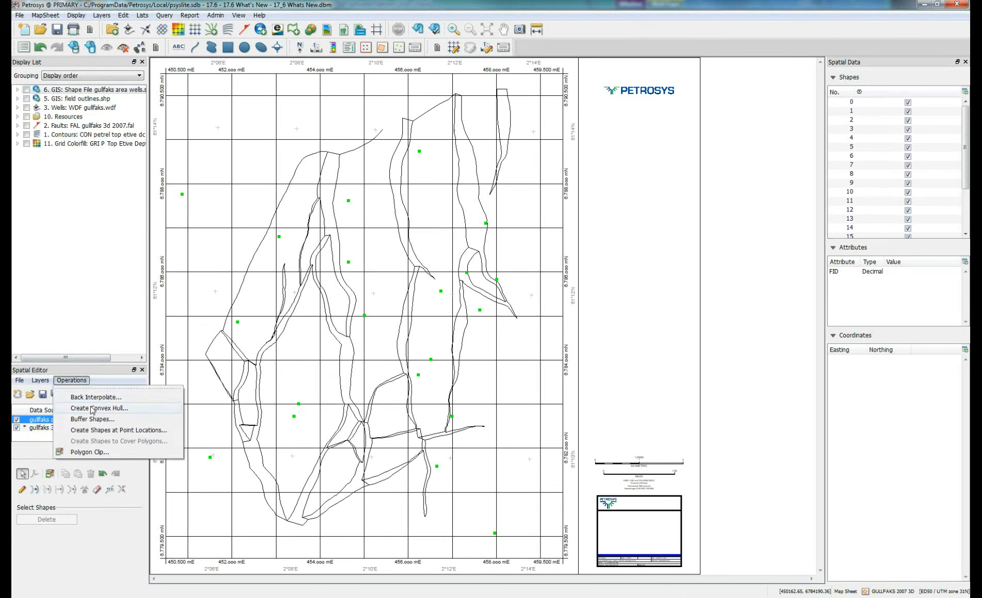
pyautogui.click(95, 421)
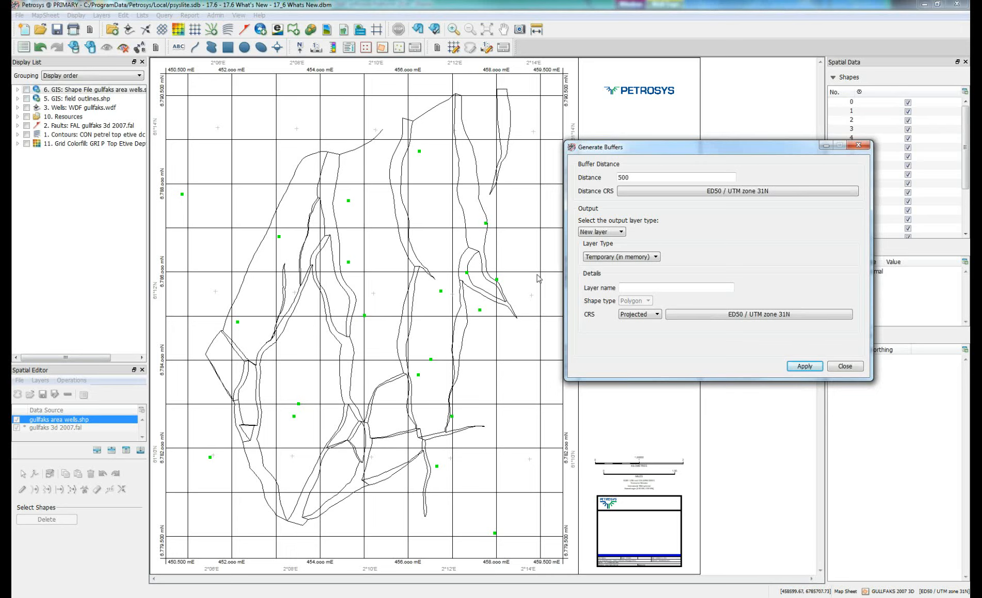
pyautogui.click(664, 174)
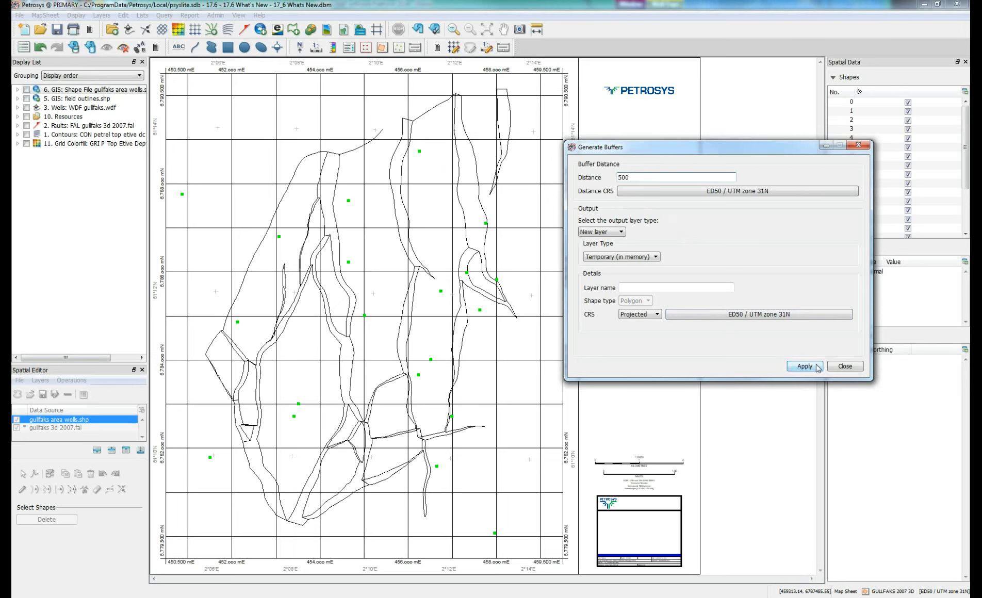
pyautogui.click(643, 257)
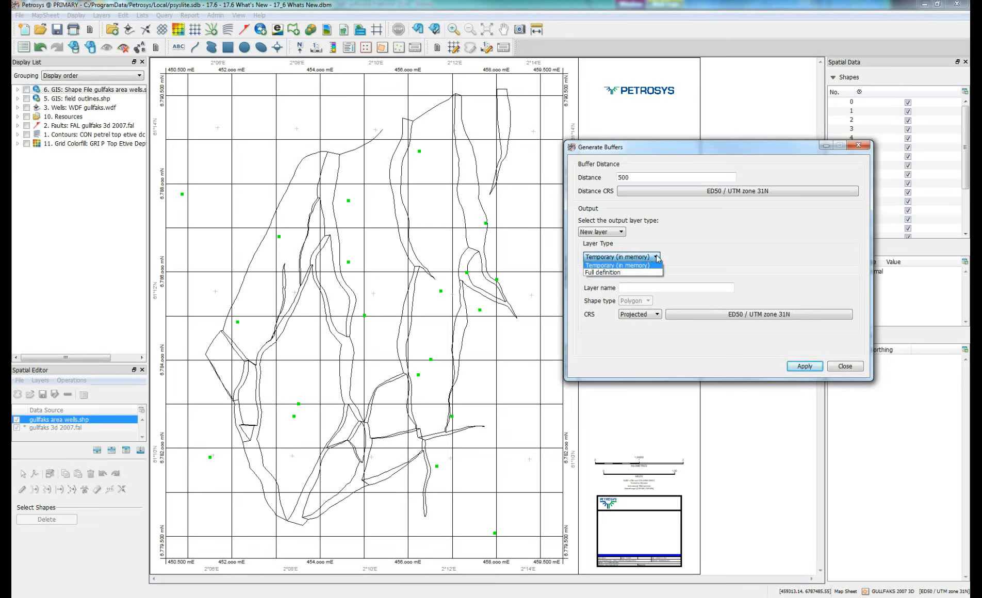
pyautogui.click(657, 259)
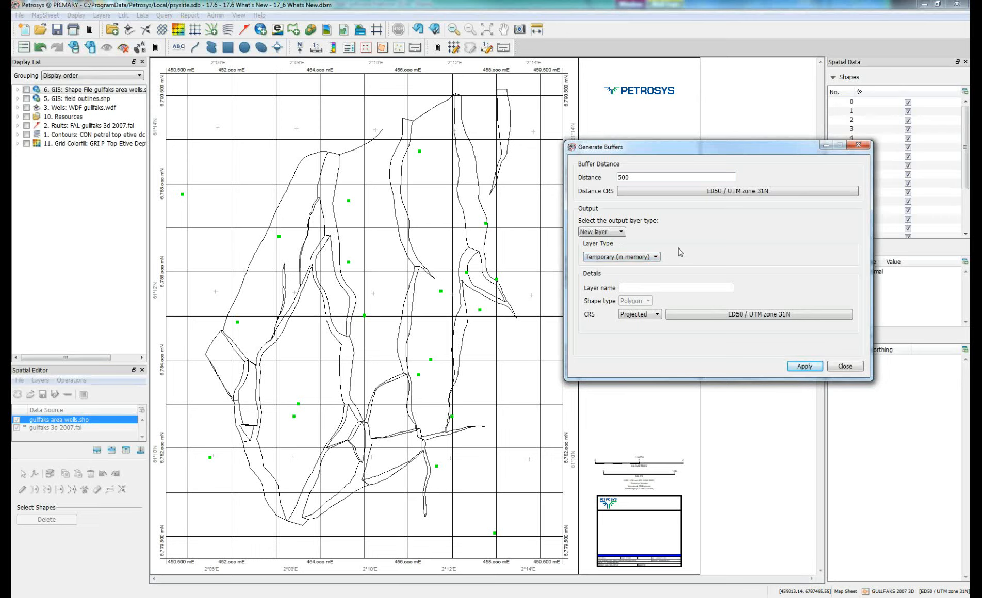
pyautogui.click(810, 368)
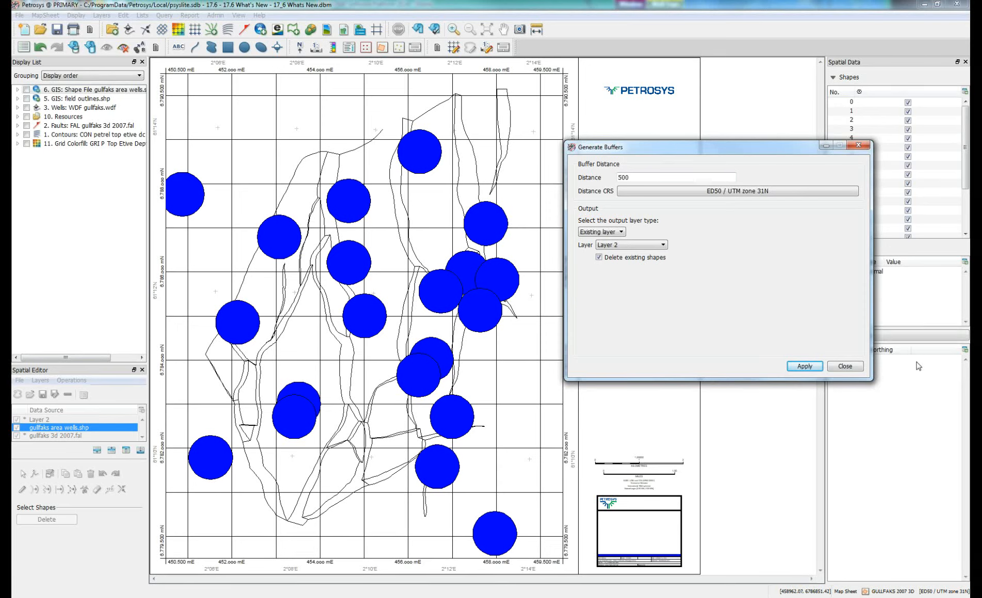
pyautogui.click(844, 367)
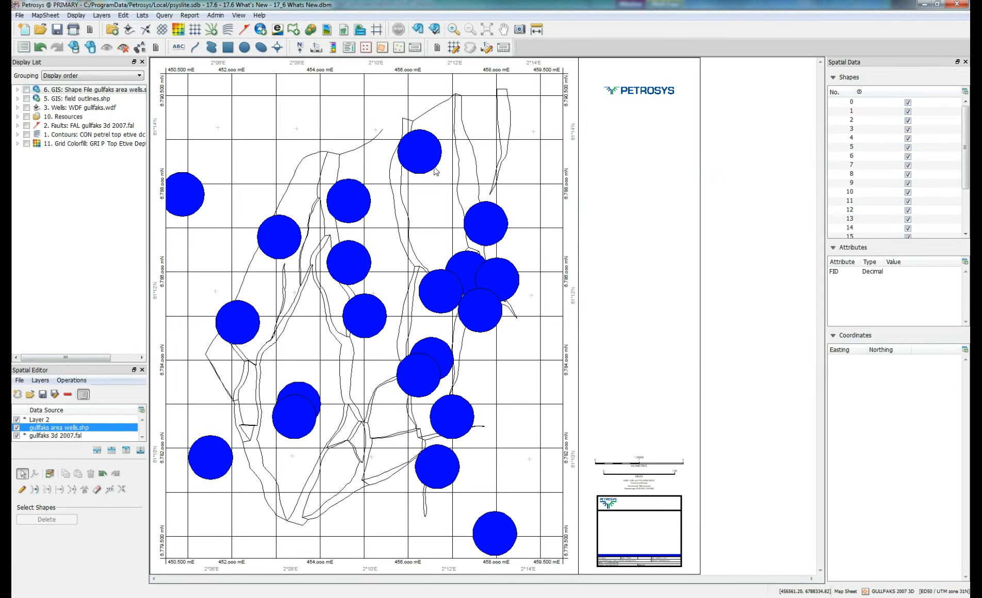
# - Inspect a well's buffer polygon, hide the buffer layer and check the attributes of one well point
pyautogui.click(348, 203)
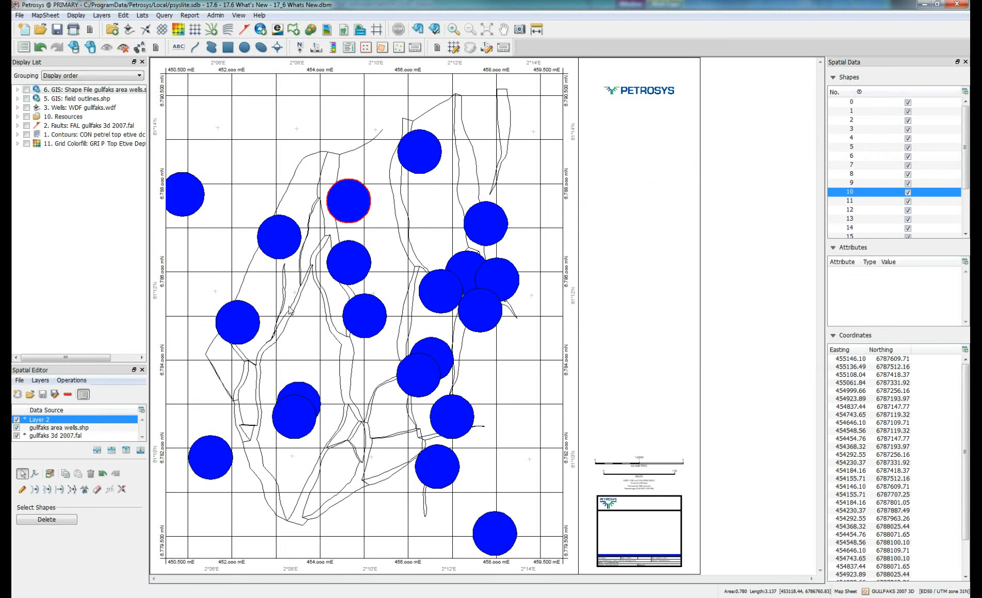
pyautogui.click(17, 420)
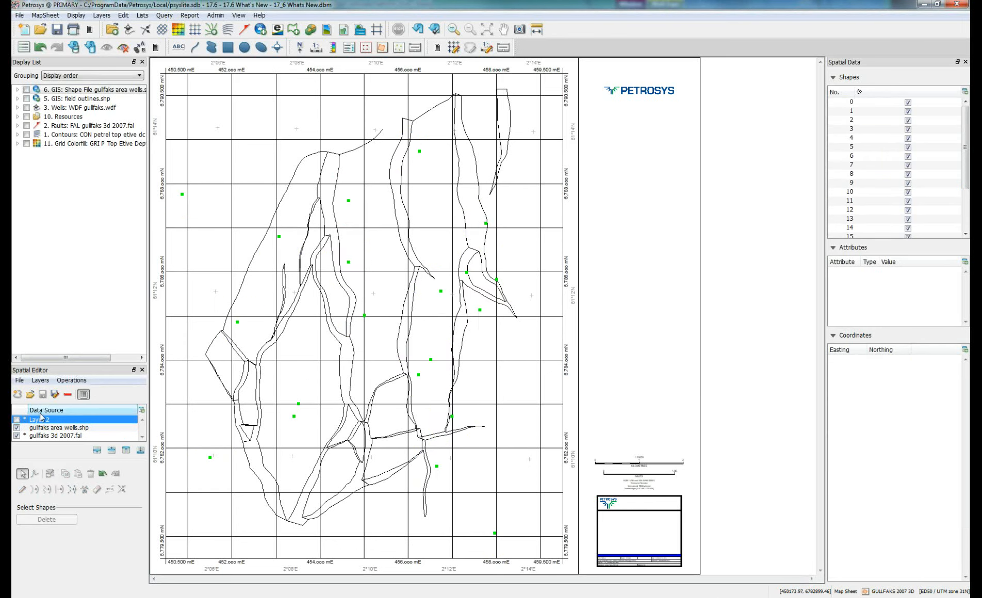
pyautogui.click(278, 237)
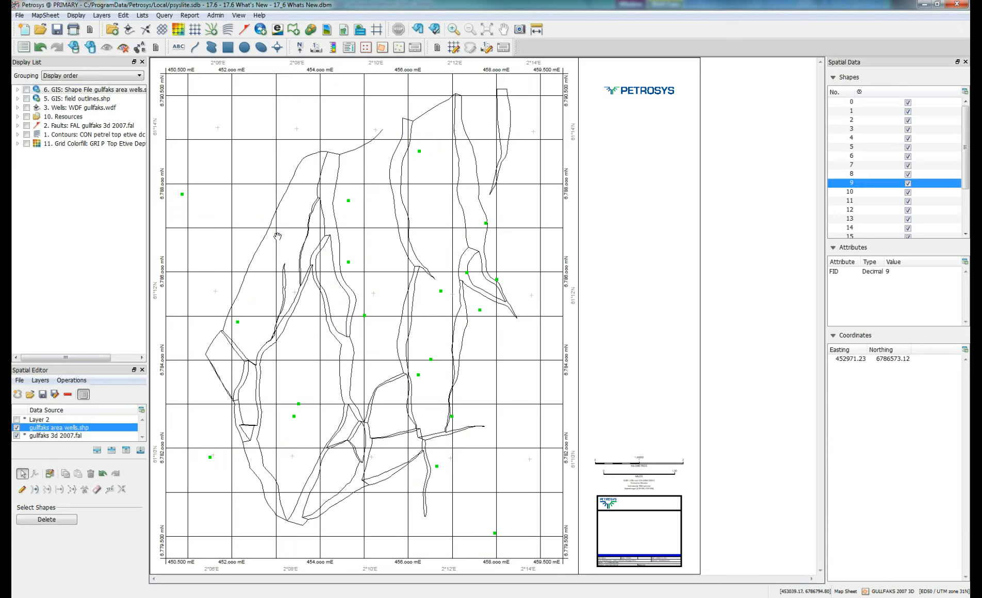
pyautogui.click(351, 240)
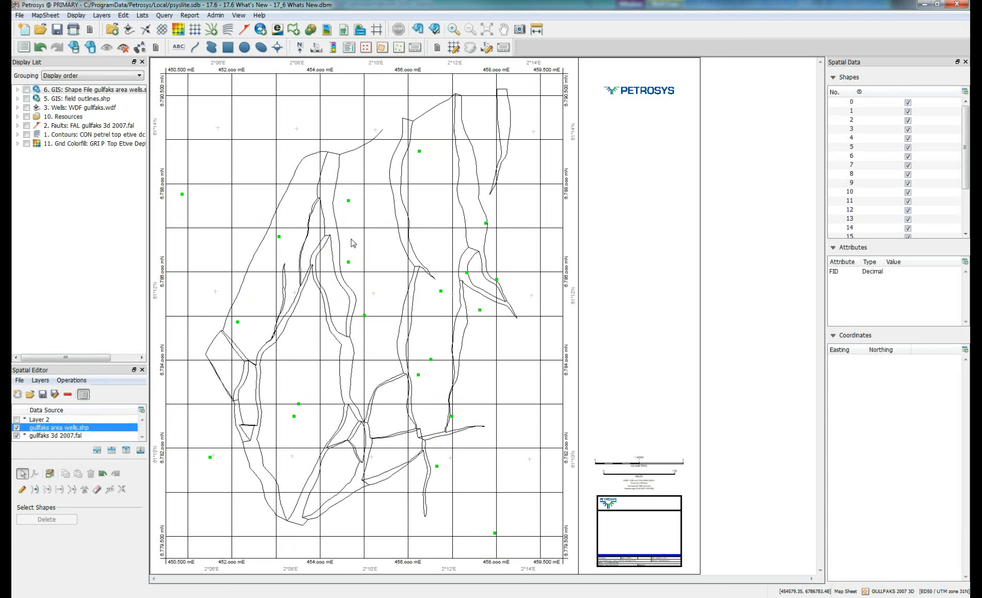
# - Add a Decimal attribute named Zvalue to the attribute definition of the gullfaks area wells.shp layer
pyautogui.click(41, 381)
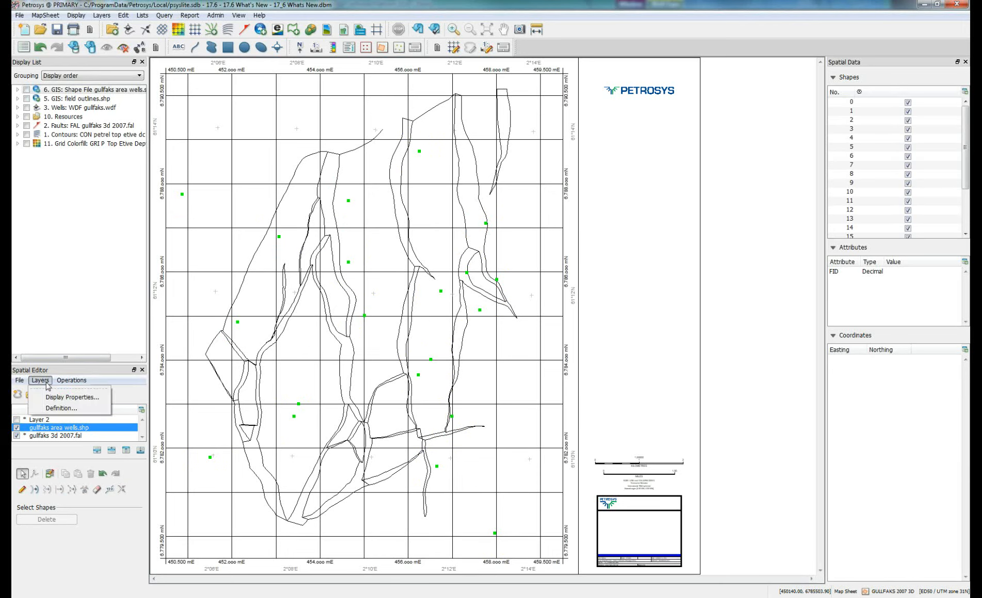
pyautogui.click(58, 408)
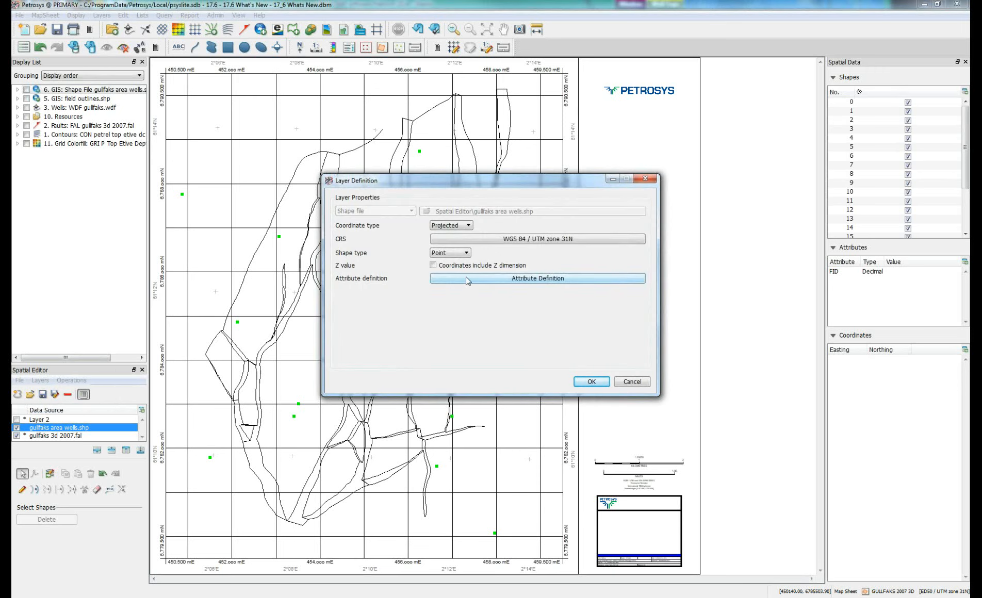
pyautogui.click(520, 279)
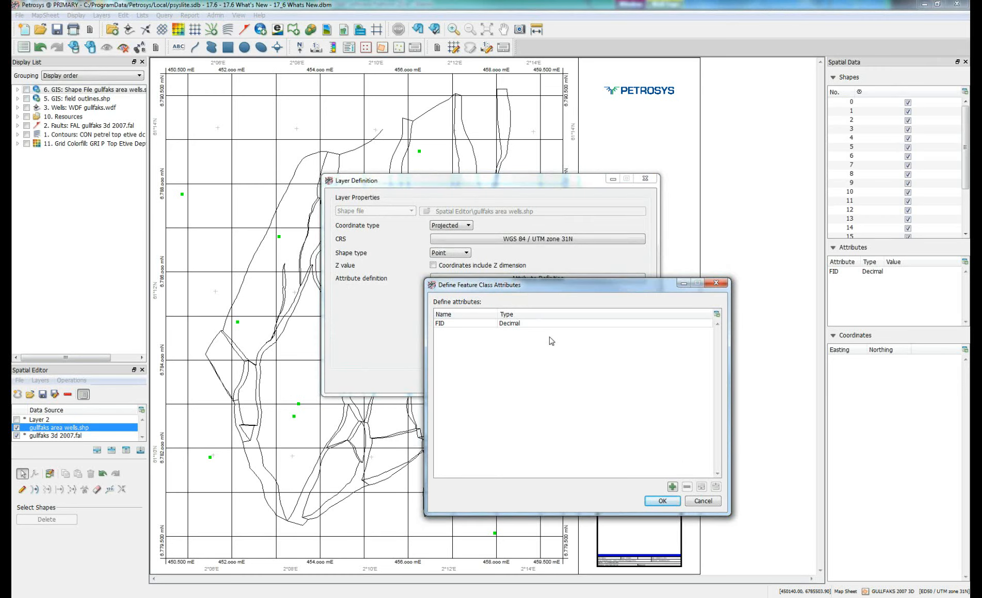
pyautogui.click(672, 488)
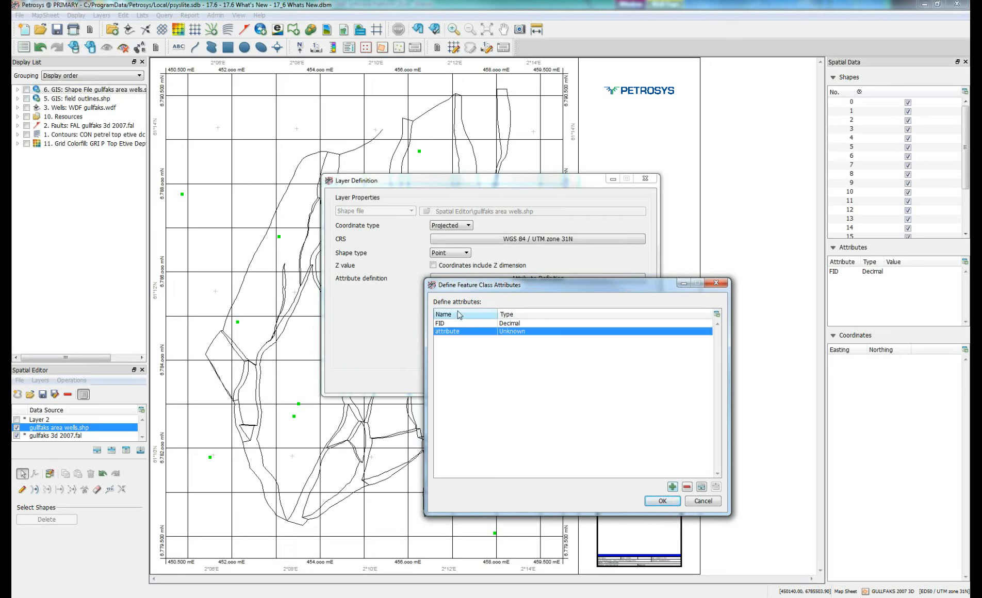
pyautogui.click(462, 333)
pyautogui.press('BackSpace')
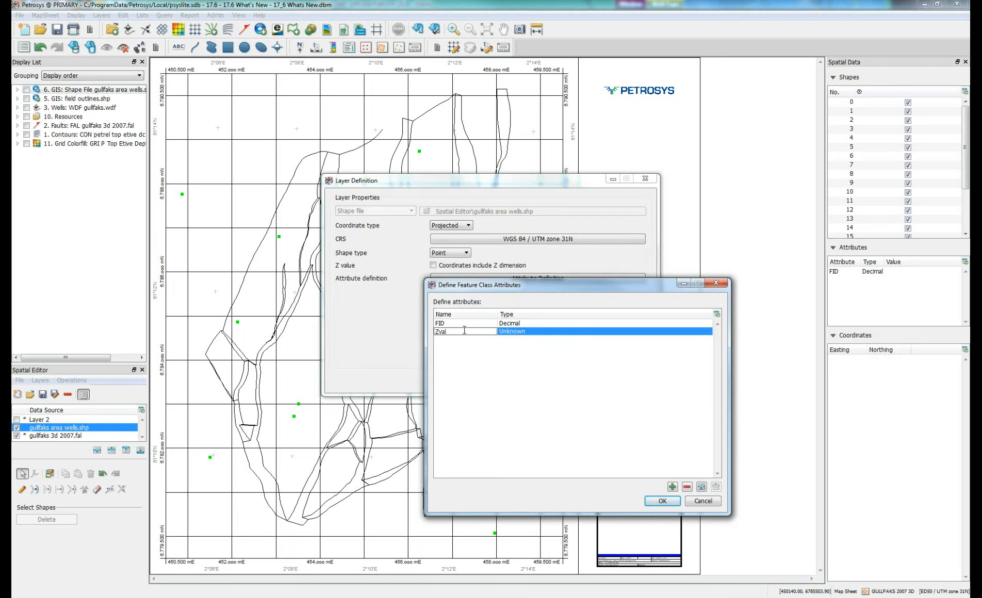
pyautogui.click(561, 364)
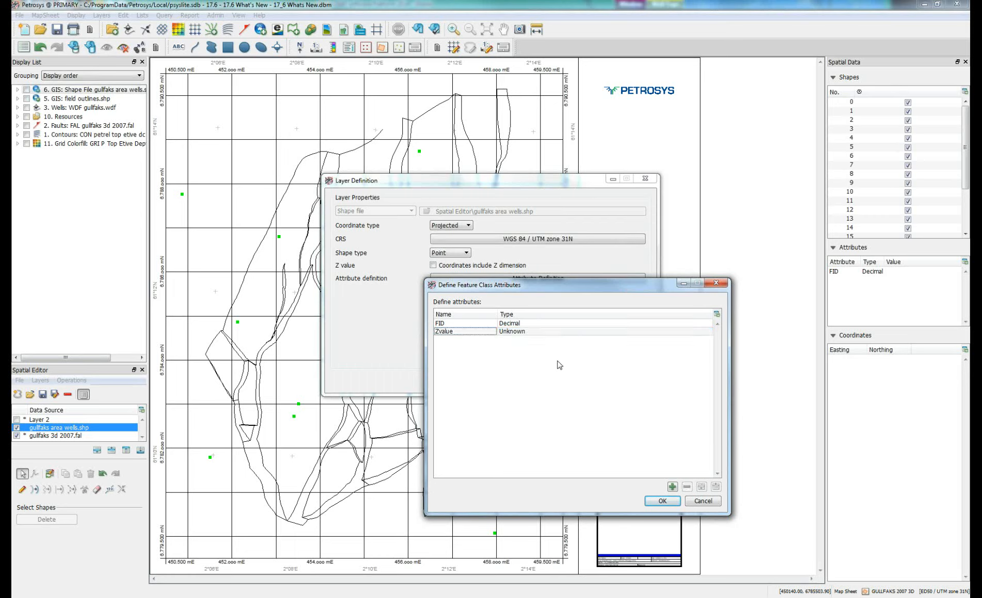
pyautogui.click(535, 333)
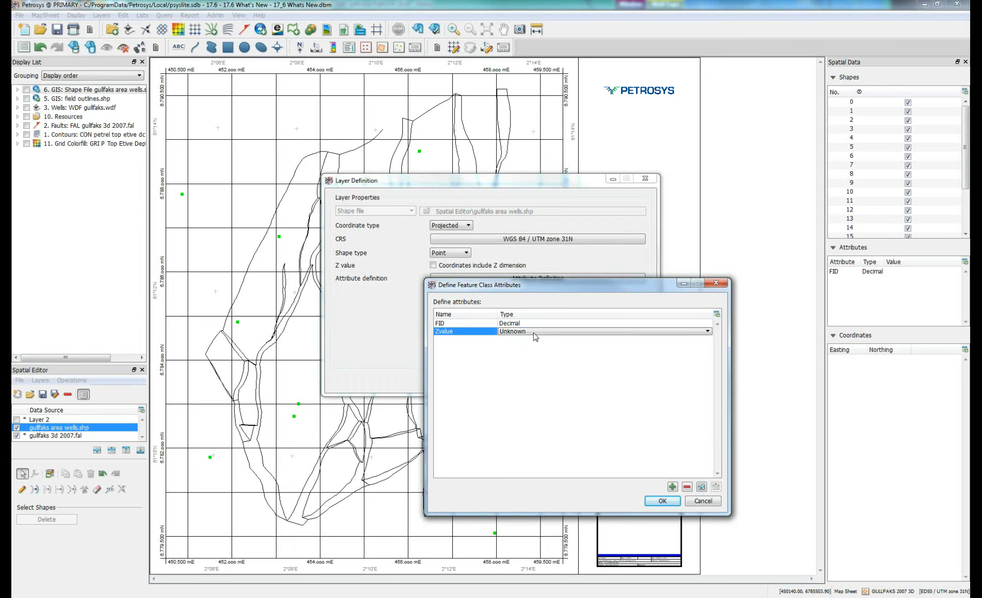
pyautogui.click(708, 333)
pyautogui.click(631, 346)
pyautogui.click(664, 501)
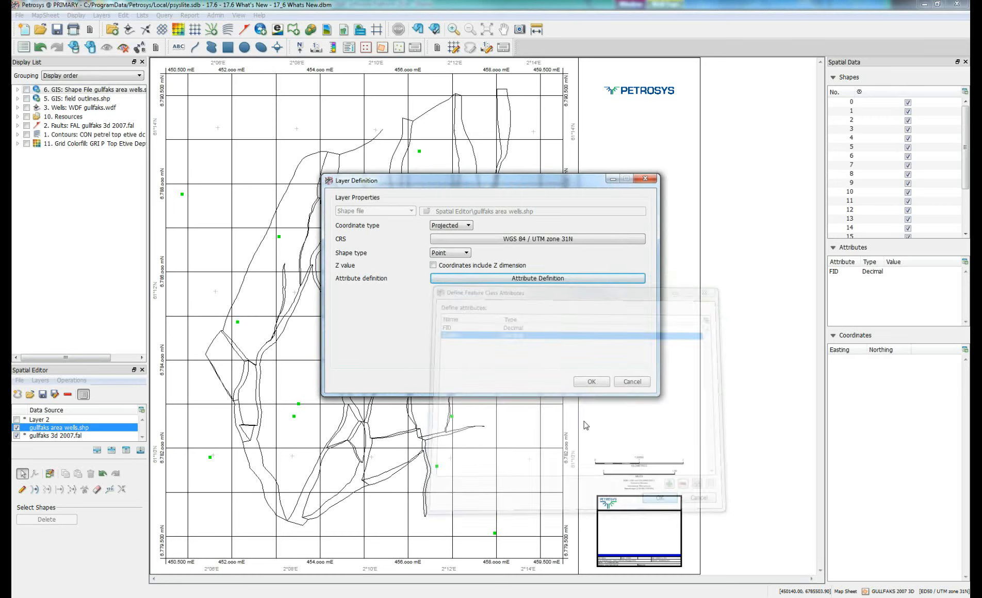
# - Add a Text attribute named Operator to the wells layer and apply the layer definition
pyautogui.click(534, 278)
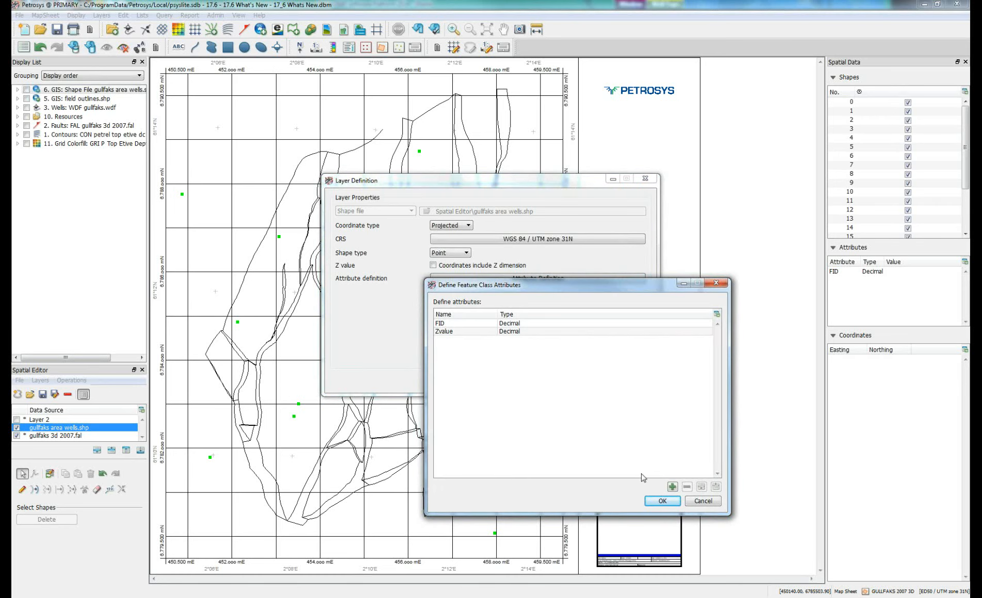
pyautogui.click(673, 487)
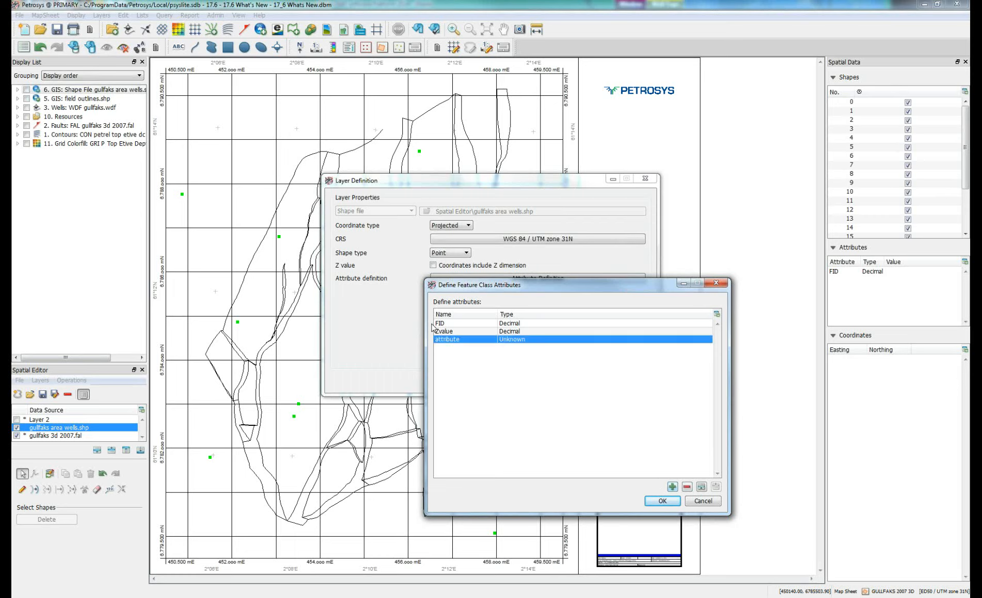
pyautogui.click(463, 340)
pyautogui.press('BackSpace')
pyautogui.press('BackSpace')
pyautogui.press('BackSpace')
pyautogui.press('BackSpace')
pyautogui.press('BackSpace')
pyautogui.press('BackSpace')
pyautogui.doubleClick(559, 340)
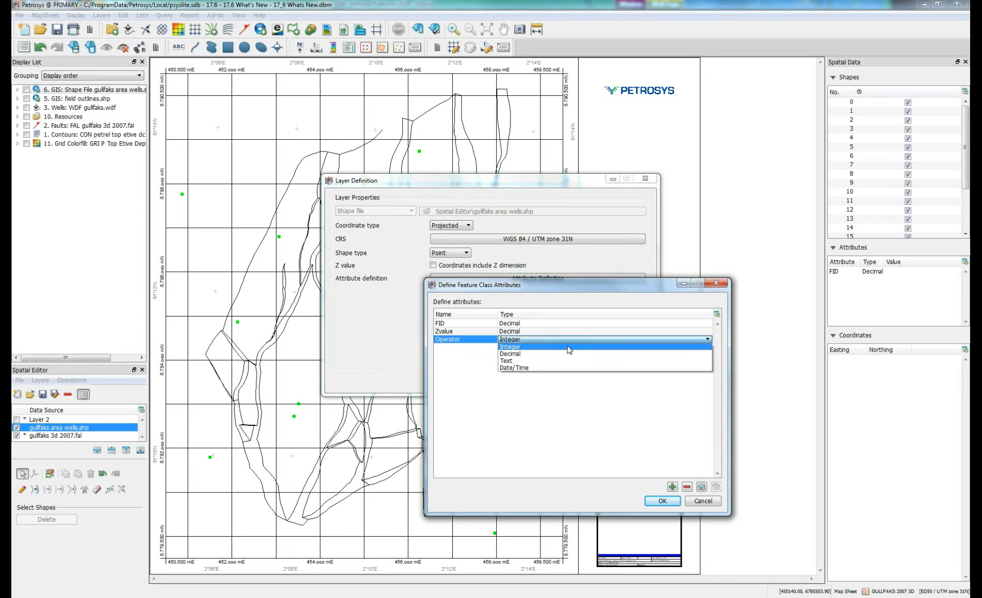
pyautogui.click(571, 361)
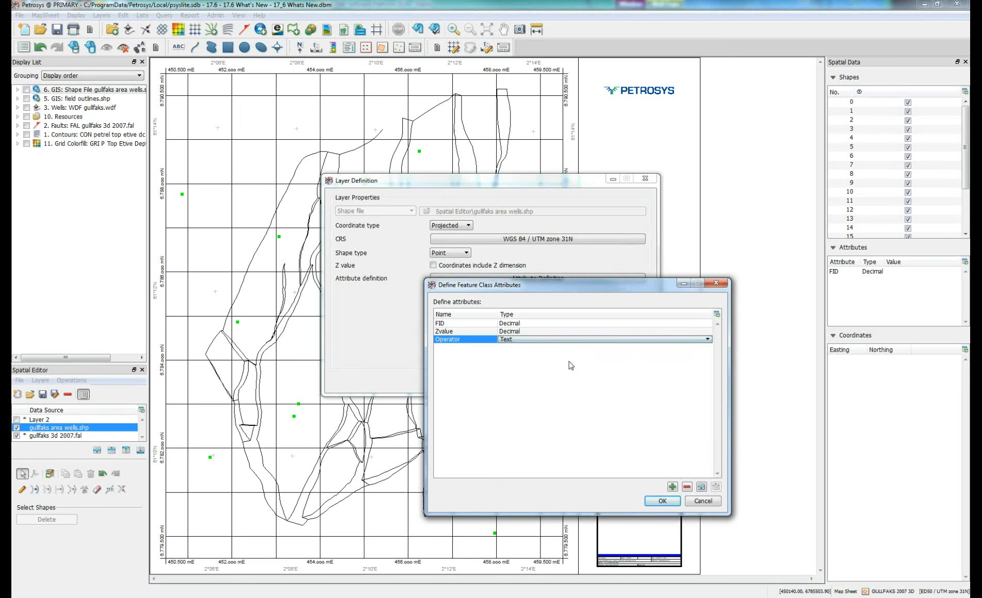
pyautogui.click(662, 501)
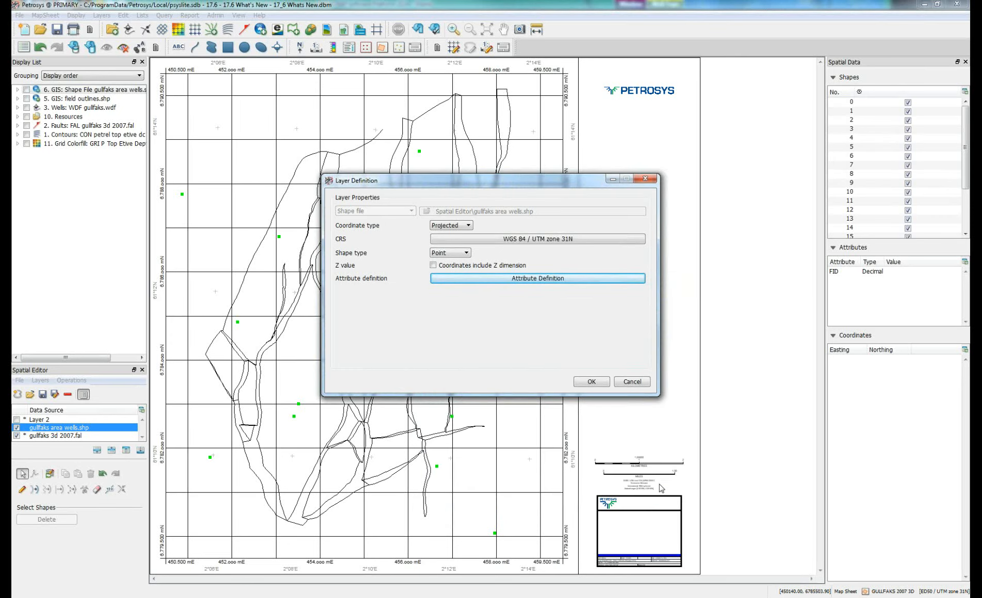
pyautogui.click(591, 382)
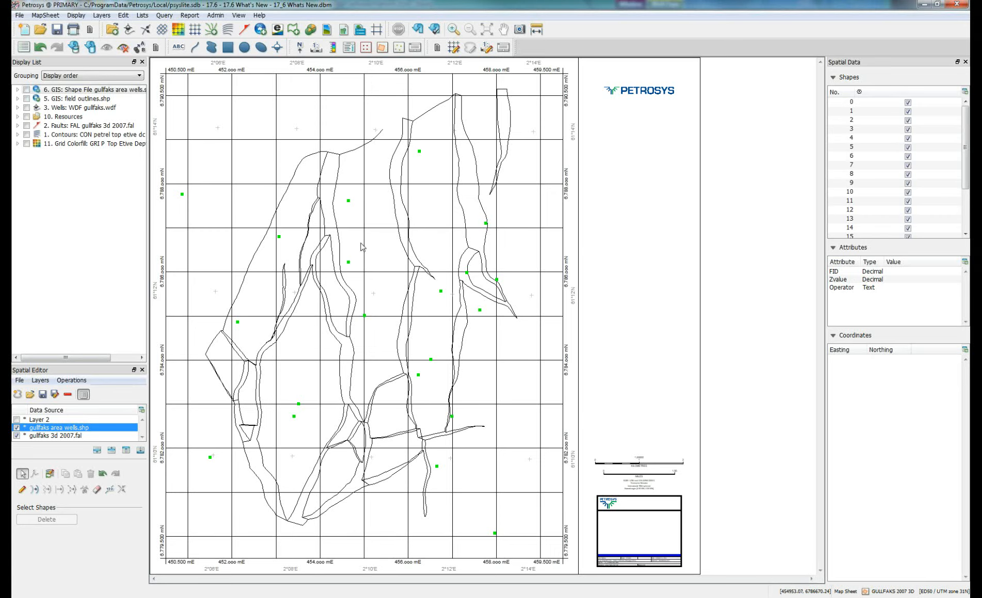
# - Examine the Zvalue and Operator attributes of a well point in the southwest of the map
pyautogui.click(873, 281)
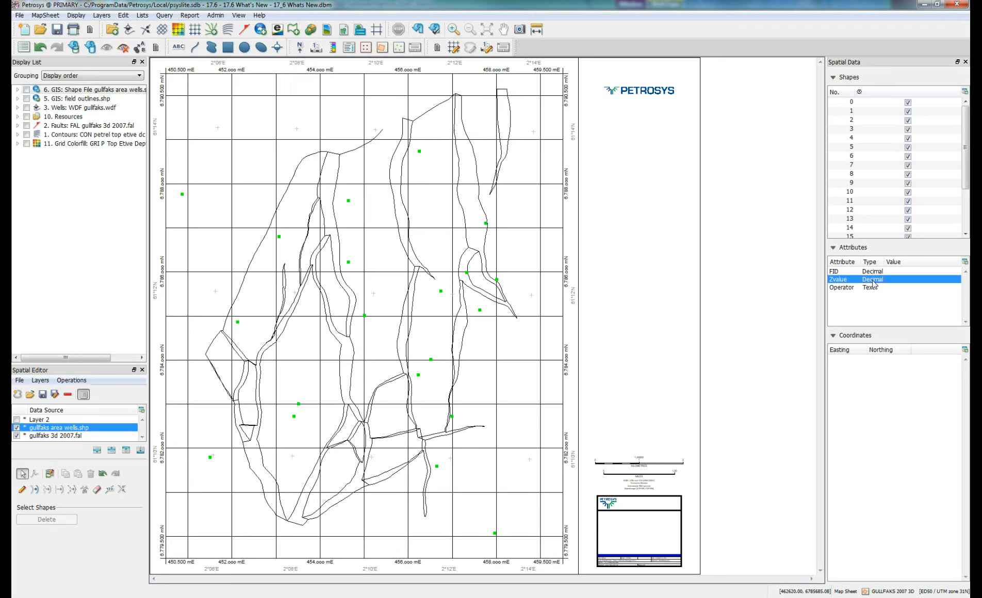
pyautogui.click(299, 404)
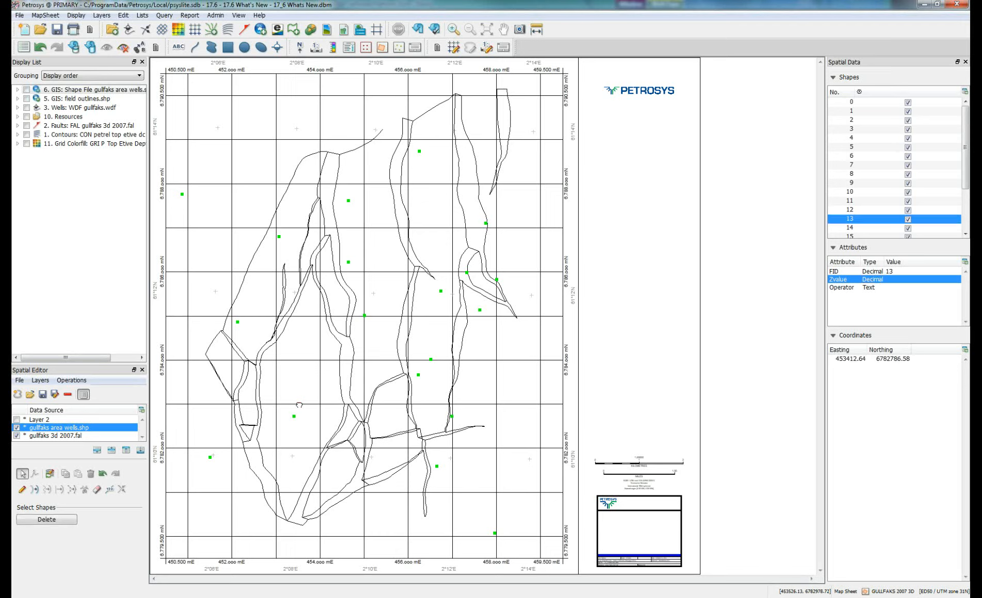
pyautogui.click(320, 387)
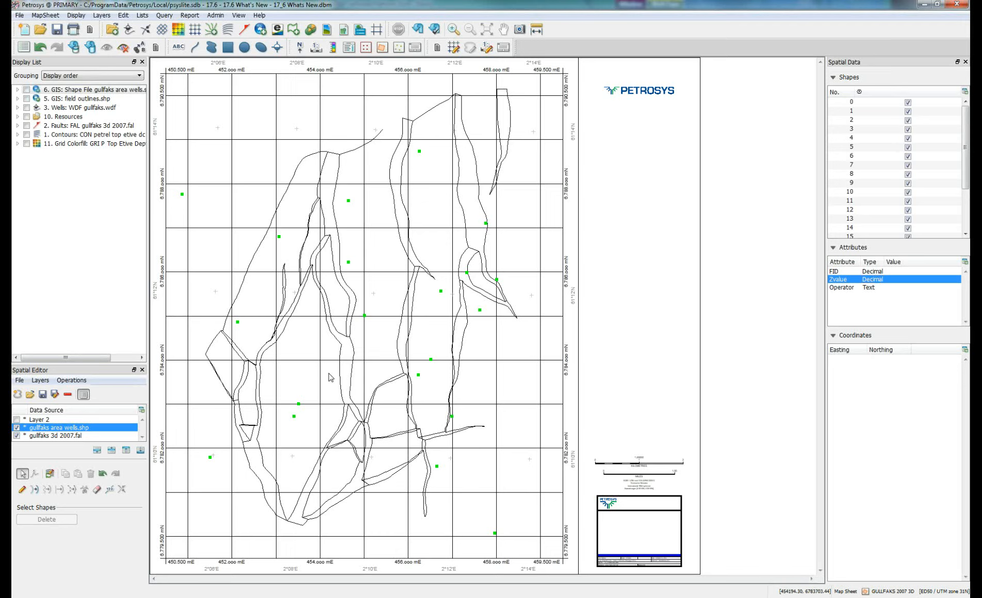
# - Display the P Top Etive Depth grid colorfill beneath the faults and wells
pyautogui.click(77, 381)
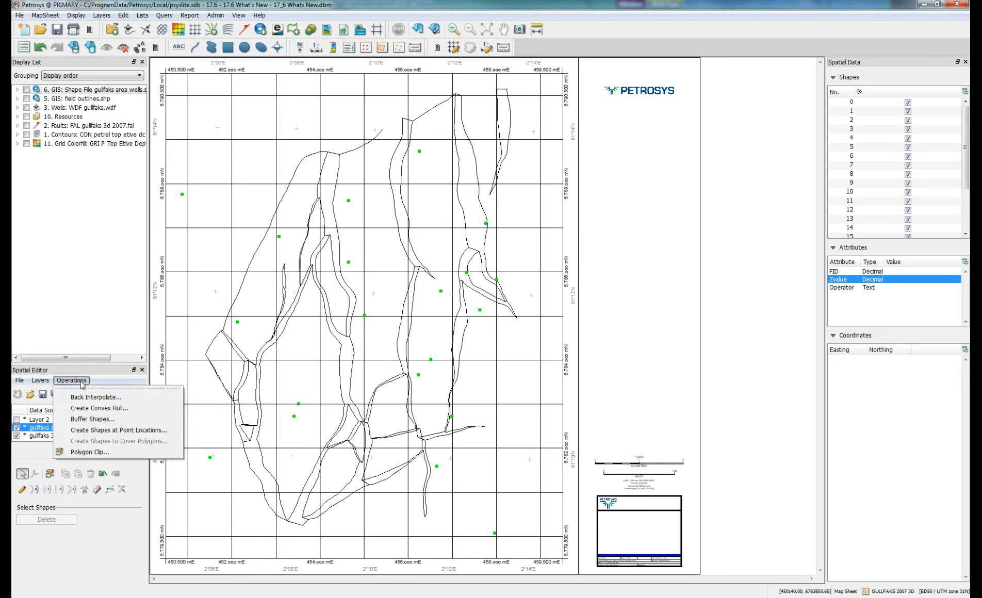
pyautogui.click(60, 240)
pyautogui.click(27, 144)
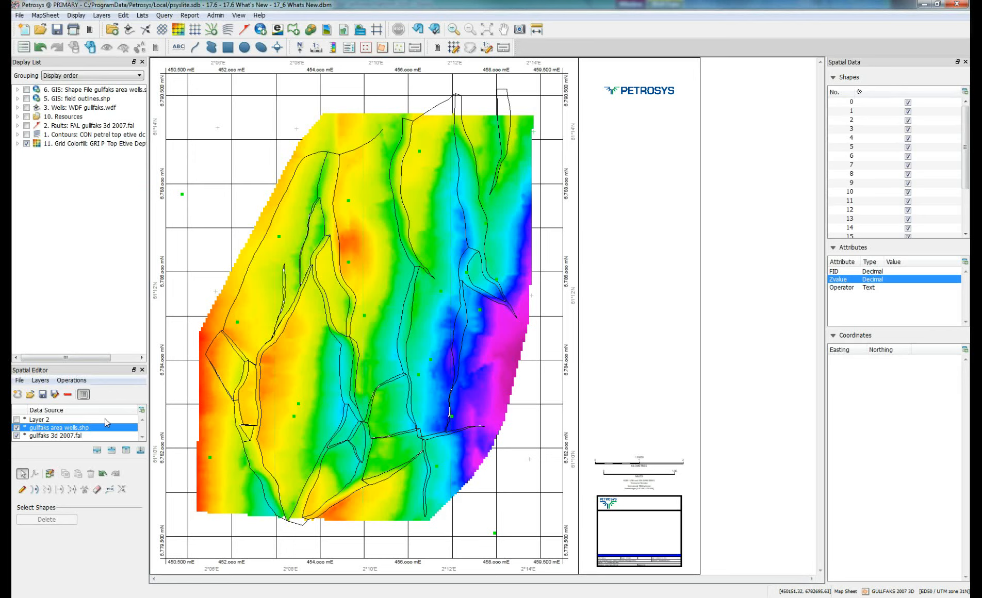
pyautogui.click(84, 395)
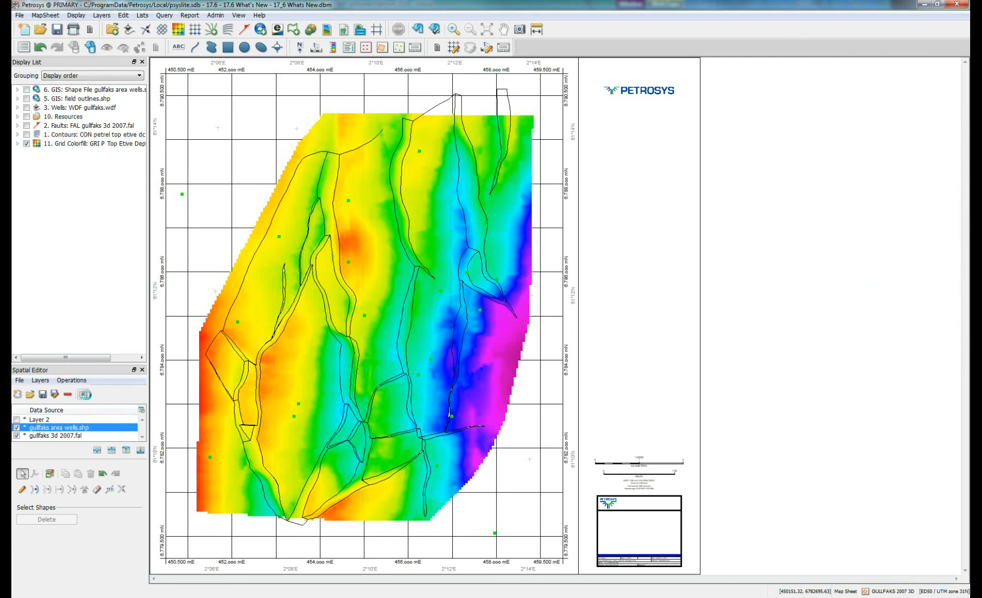
pyautogui.click(84, 395)
# - Back-interpolate the Petrosys grid file P Top Etive Depth.gri into the Zvalue attribute of the gullfaks area wells.shp layer
pyautogui.click(71, 380)
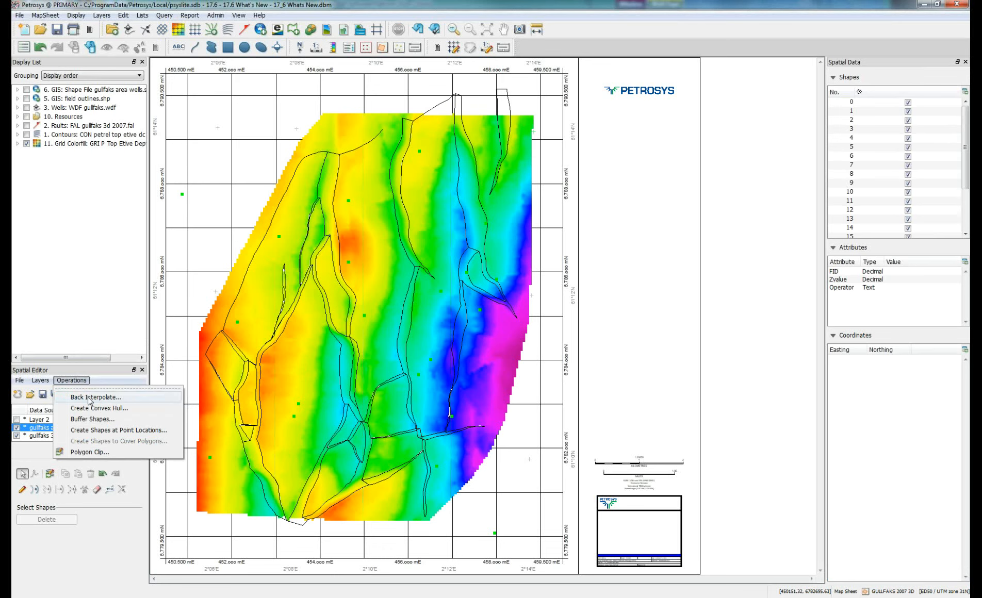
pyautogui.click(93, 398)
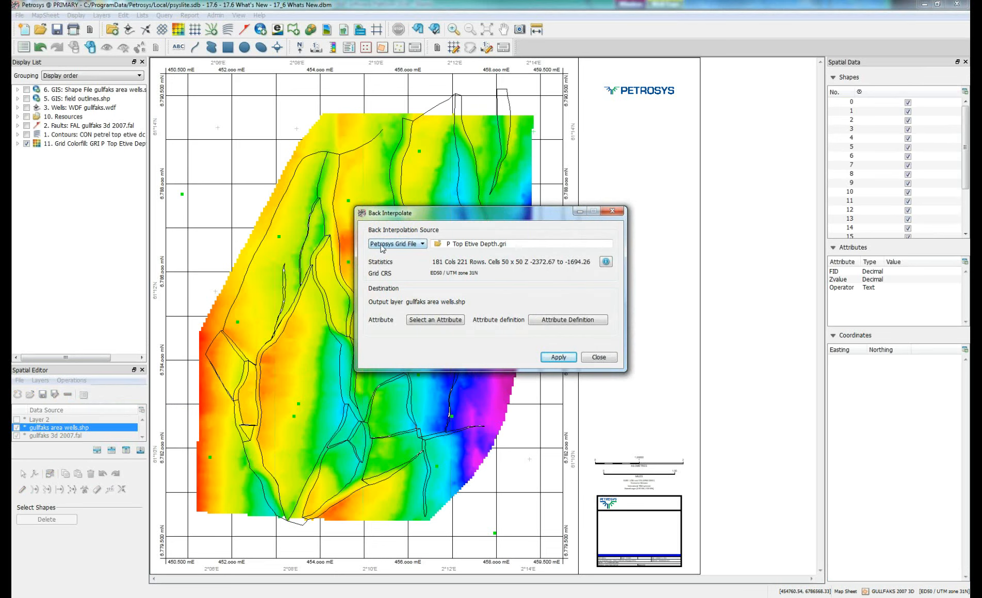
pyautogui.click(423, 245)
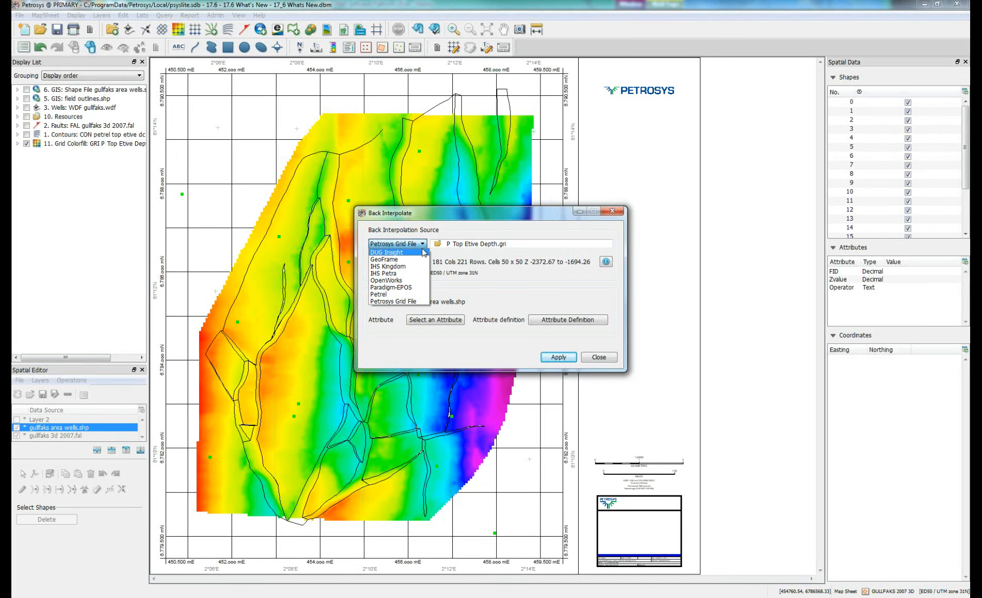
pyautogui.click(408, 301)
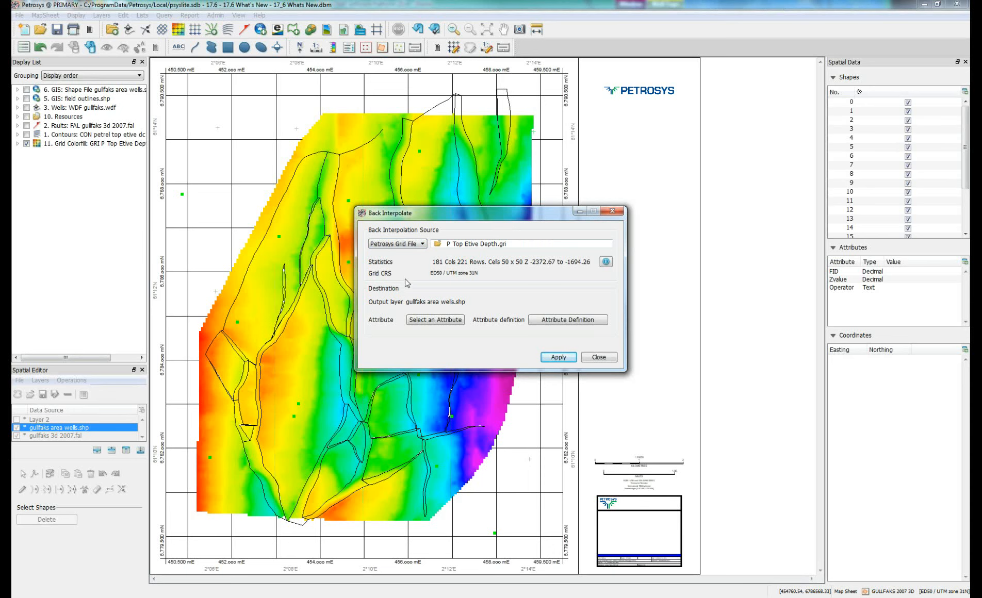
pyautogui.click(425, 320)
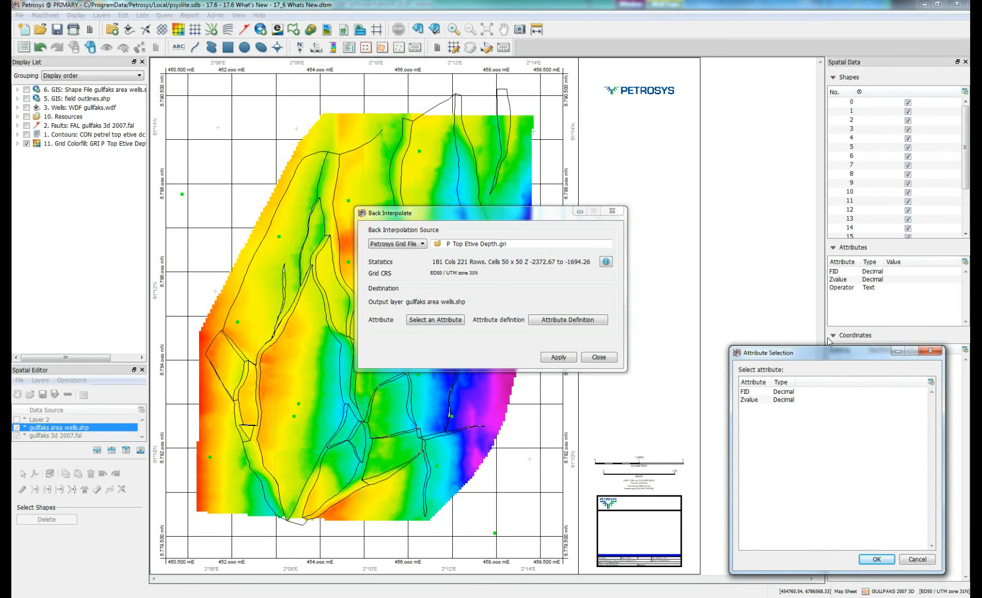
pyautogui.click(777, 401)
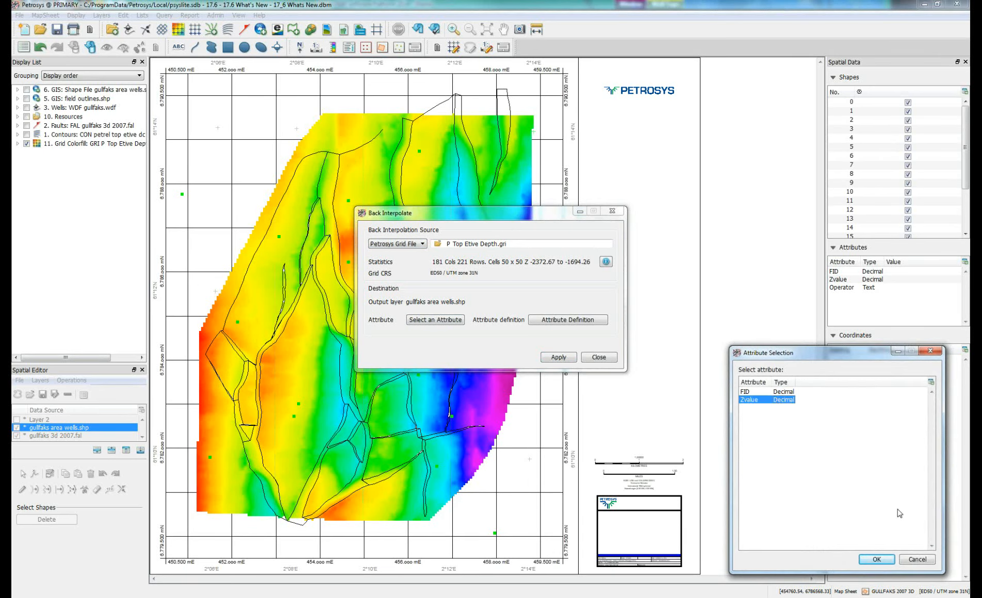
pyautogui.click(871, 559)
pyautogui.click(558, 357)
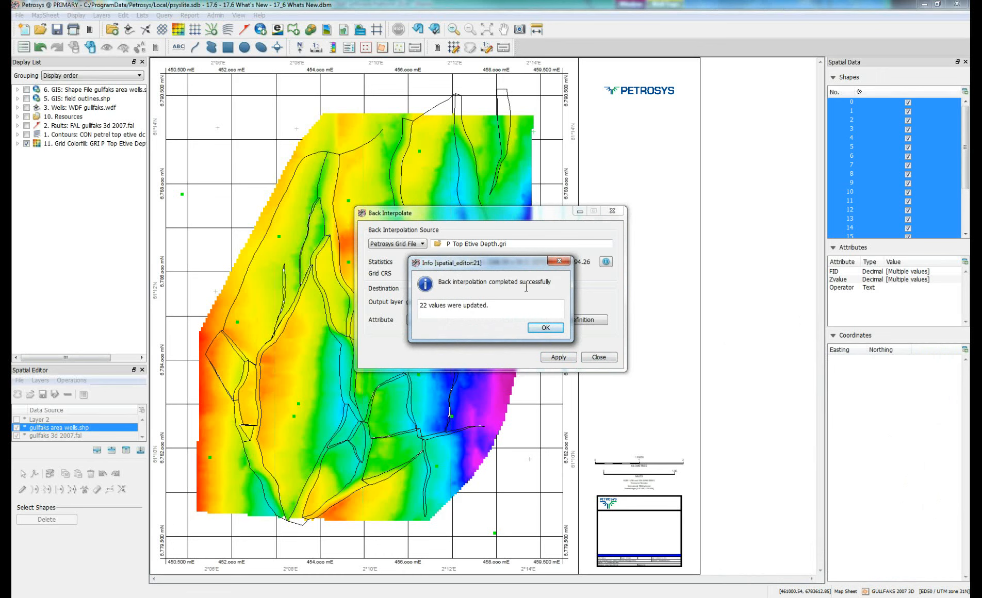
pyautogui.click(545, 329)
pyautogui.click(597, 358)
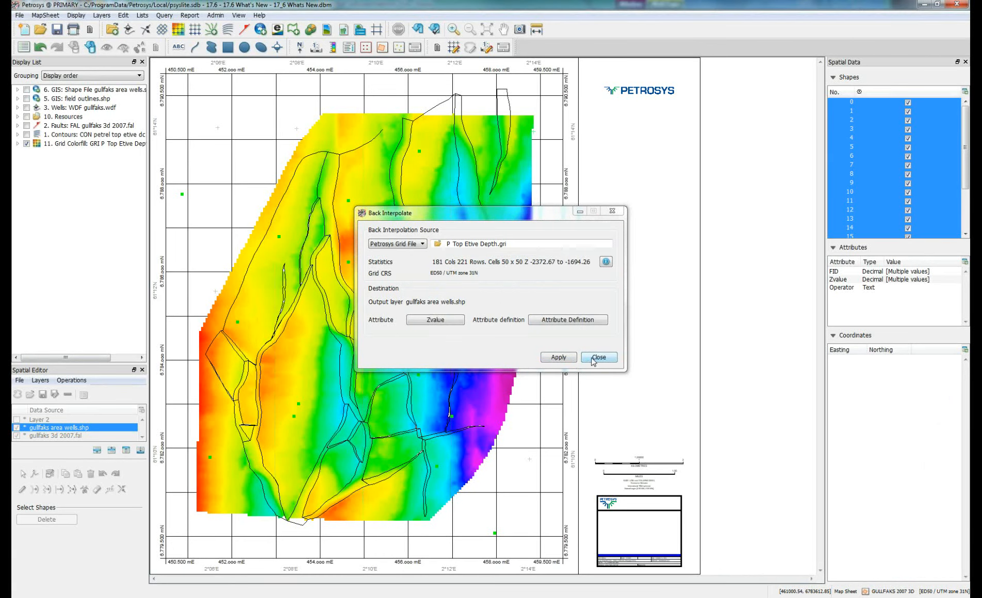
# - Examine the Zvalue attribute of several wells across the grid and of the well outside its northwest edge
pyautogui.click(479, 310)
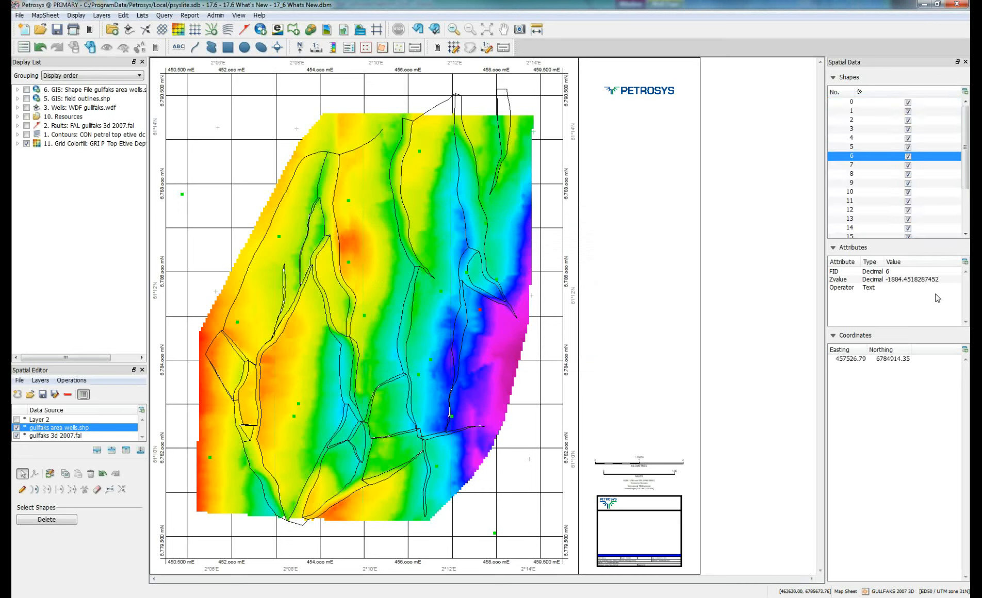
pyautogui.click(467, 272)
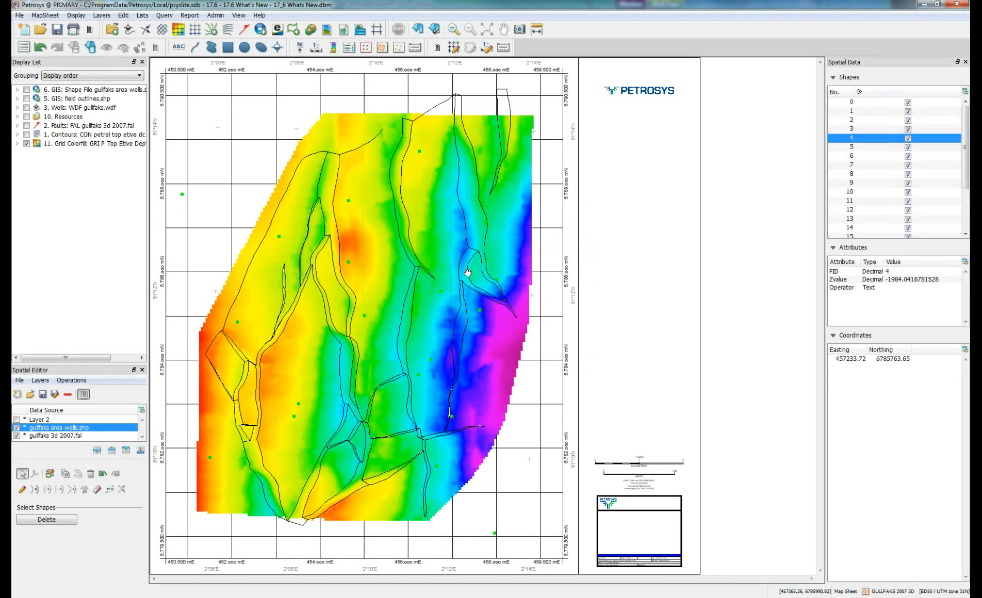
pyautogui.click(441, 290)
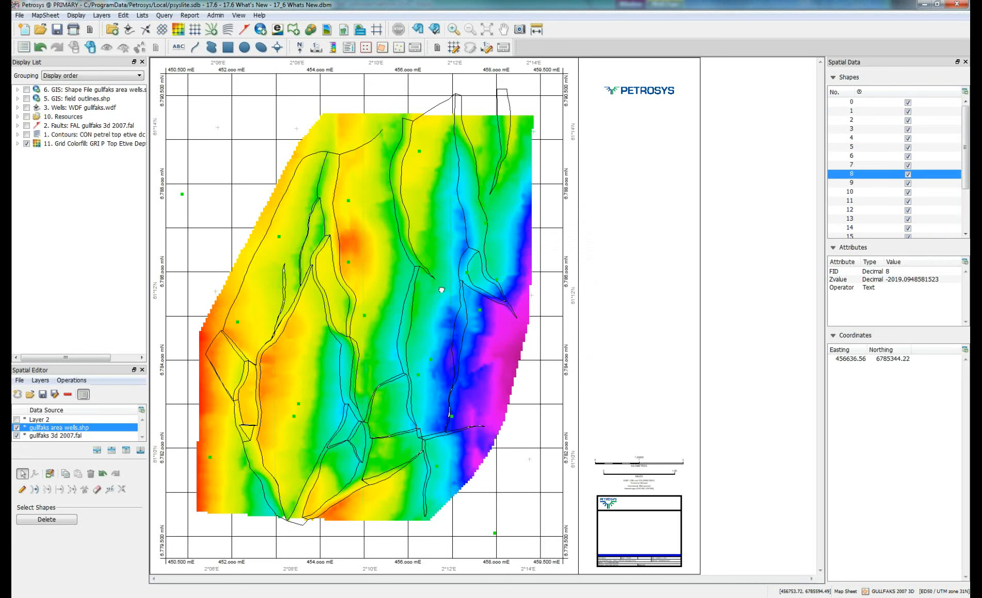
pyautogui.click(364, 315)
pyautogui.click(349, 263)
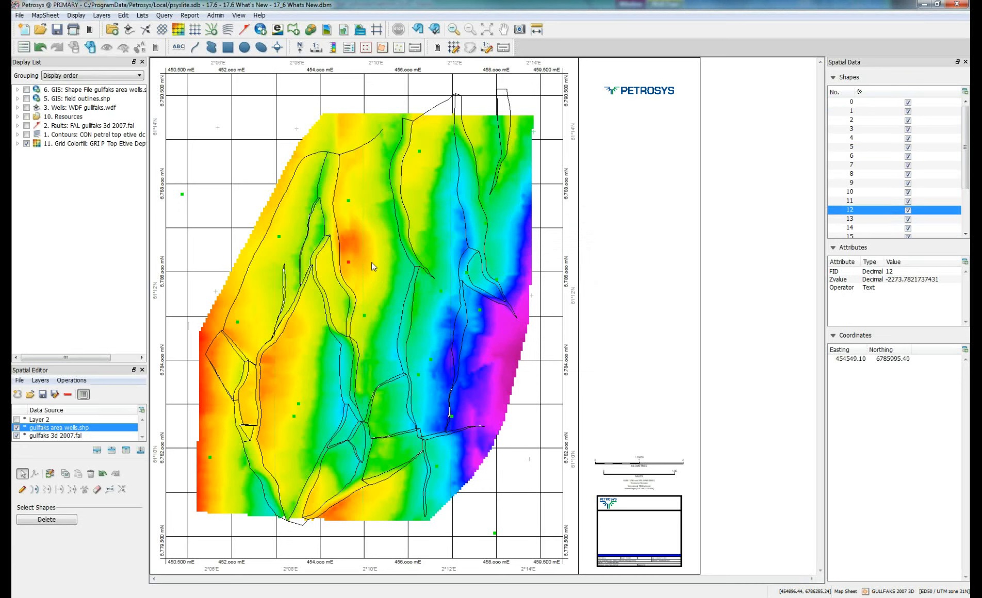
pyautogui.click(182, 194)
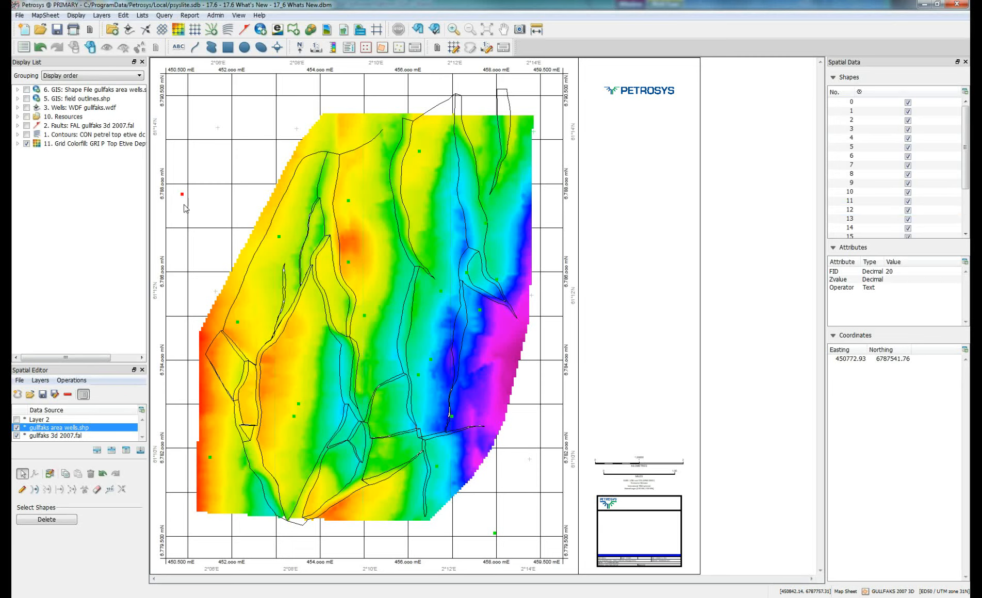
# - Set the Operator attribute to Statoil for the group of five wells in the east-central part of the map
pyautogui.click(480, 310)
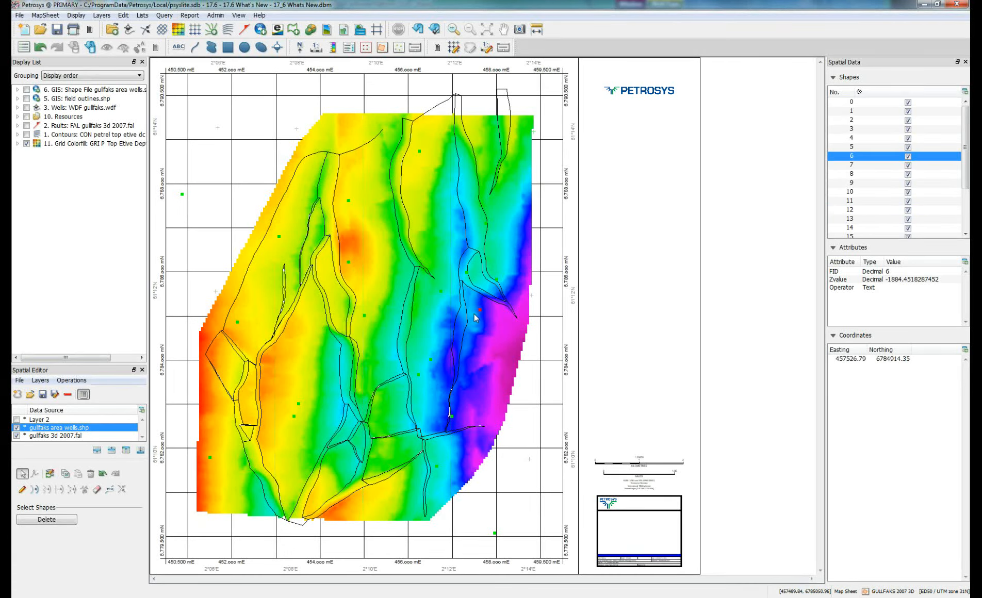
pyautogui.keyDown('ctrl'); pyautogui.click(441, 291); pyautogui.keyUp('ctrl')
pyautogui.keyDown('ctrl'); pyautogui.click(465, 273); pyautogui.keyUp('ctrl')
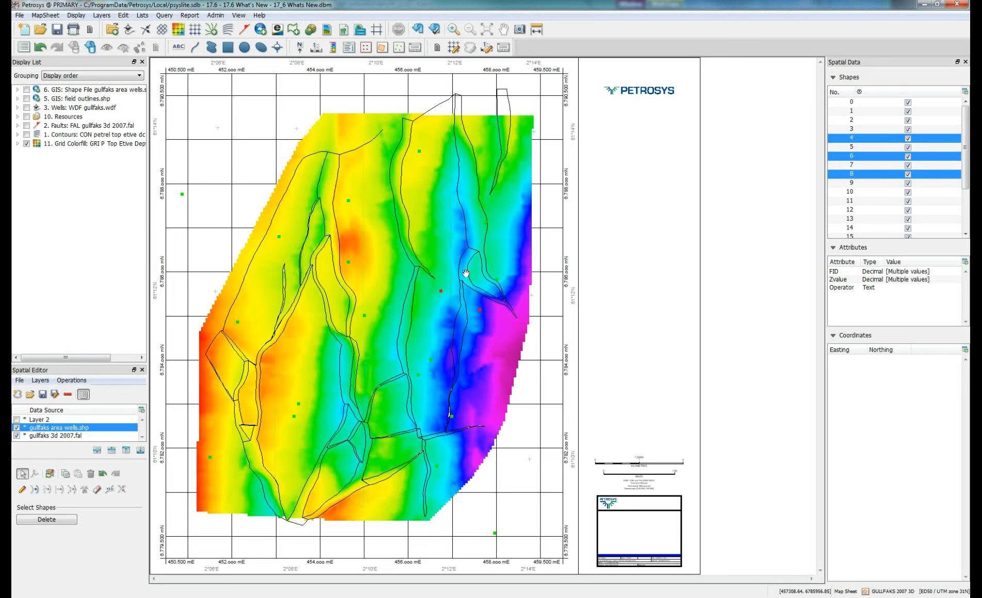
pyautogui.keyDown('ctrl'); pyautogui.click(430, 358); pyautogui.keyUp('ctrl')
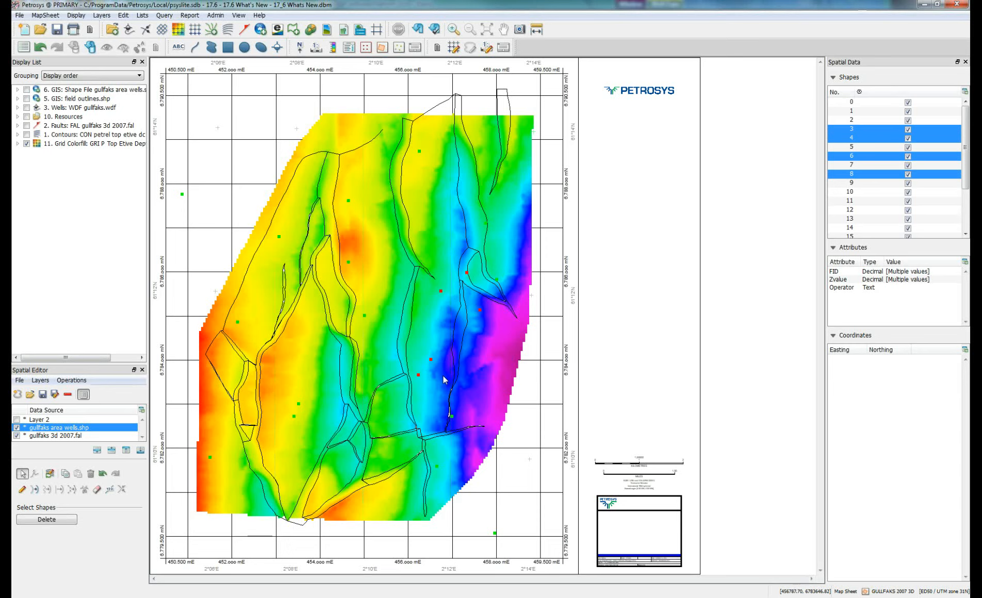
pyautogui.doubleClick(908, 288)
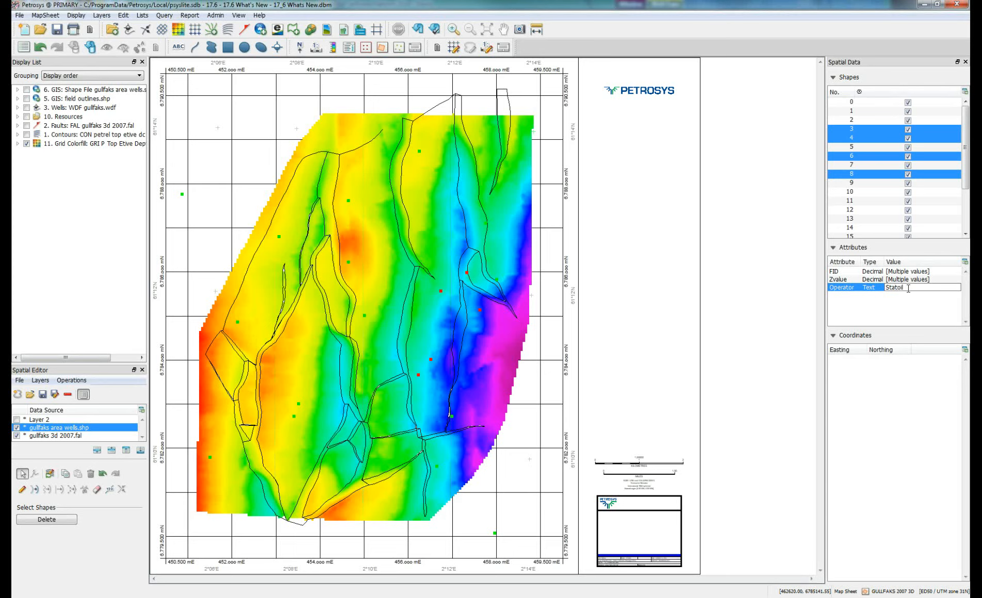
pyautogui.click(777, 325)
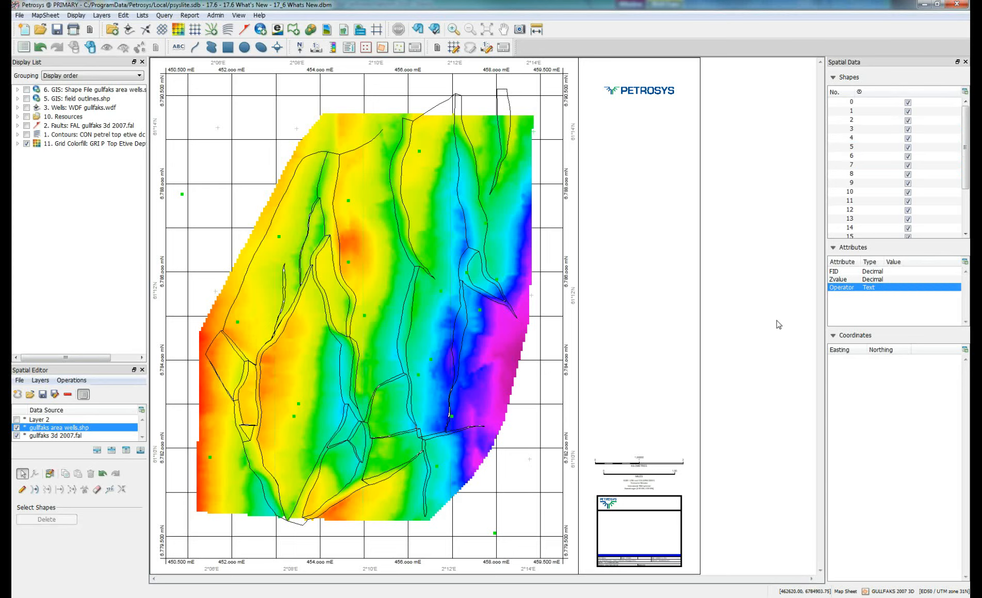
# - Check the Operator attribute of individual wells in the east-central group
pyautogui.click(440, 290)
pyautogui.click(429, 359)
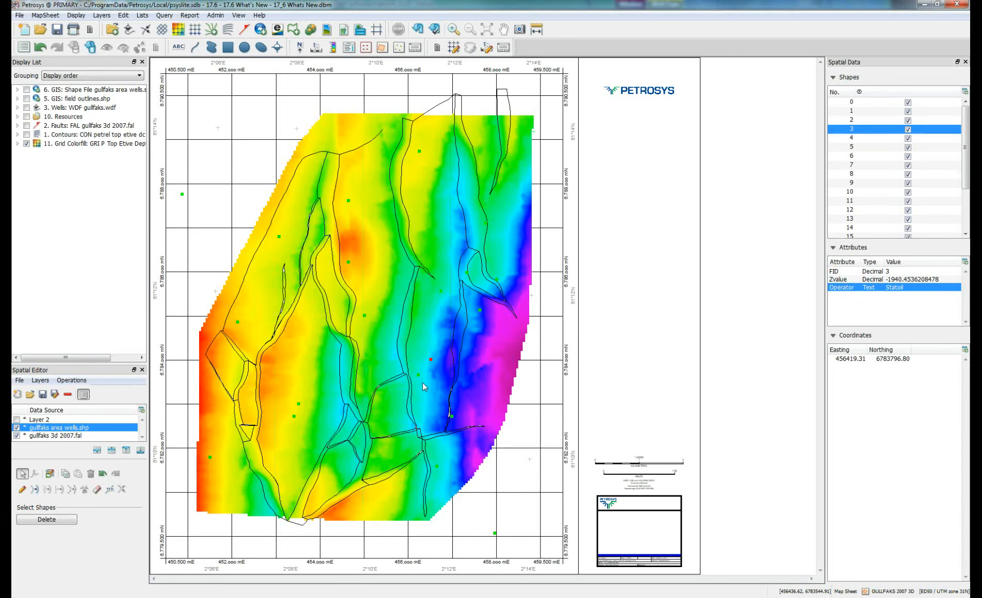
pyautogui.click(423, 380)
pyautogui.click(480, 310)
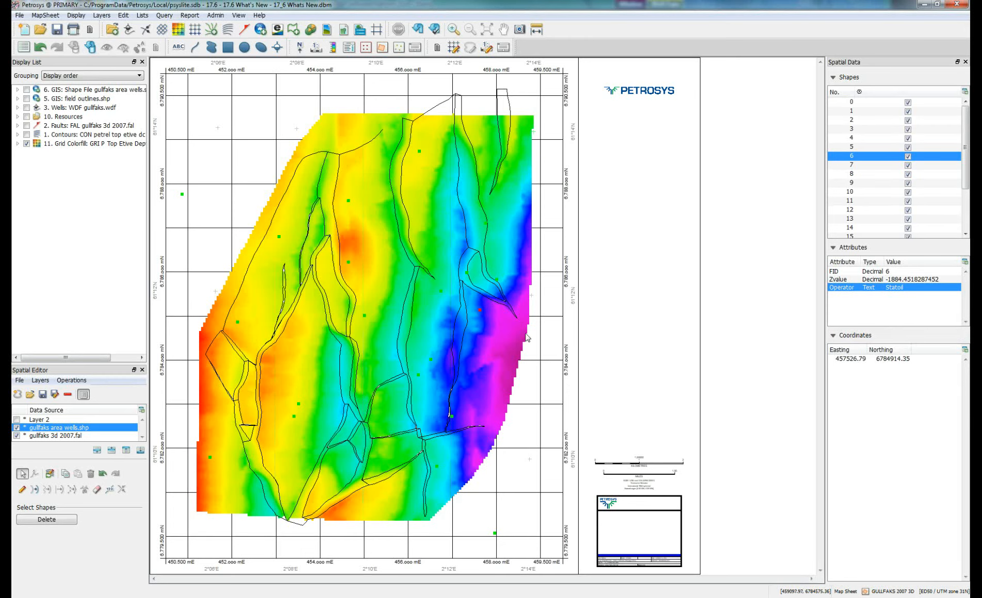
# - Hide the grid colorfill and the gullfaks area wells.shp layer, and display the petrel top etive dc contours
pyautogui.click(26, 144)
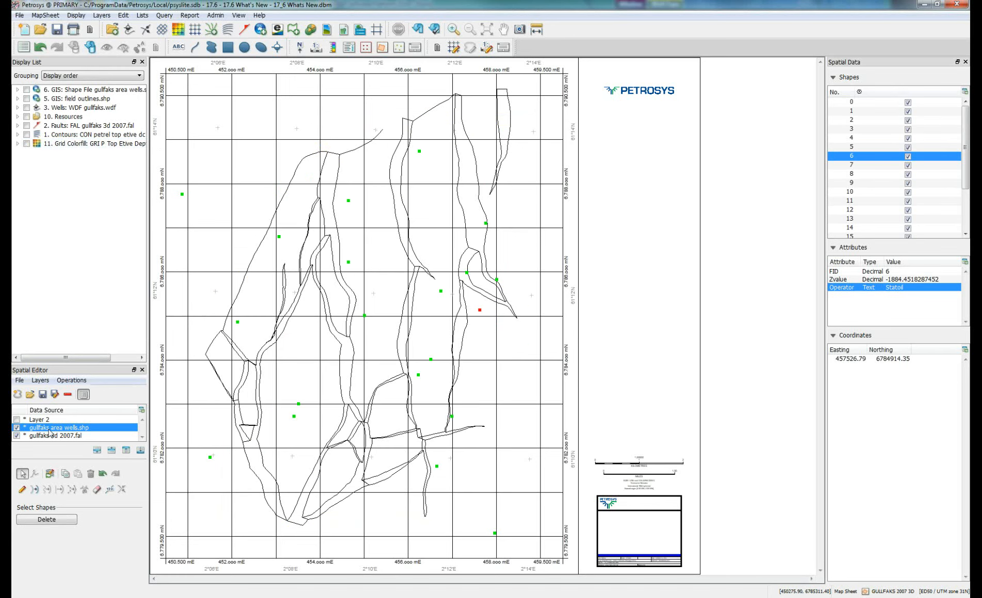
pyautogui.click(17, 428)
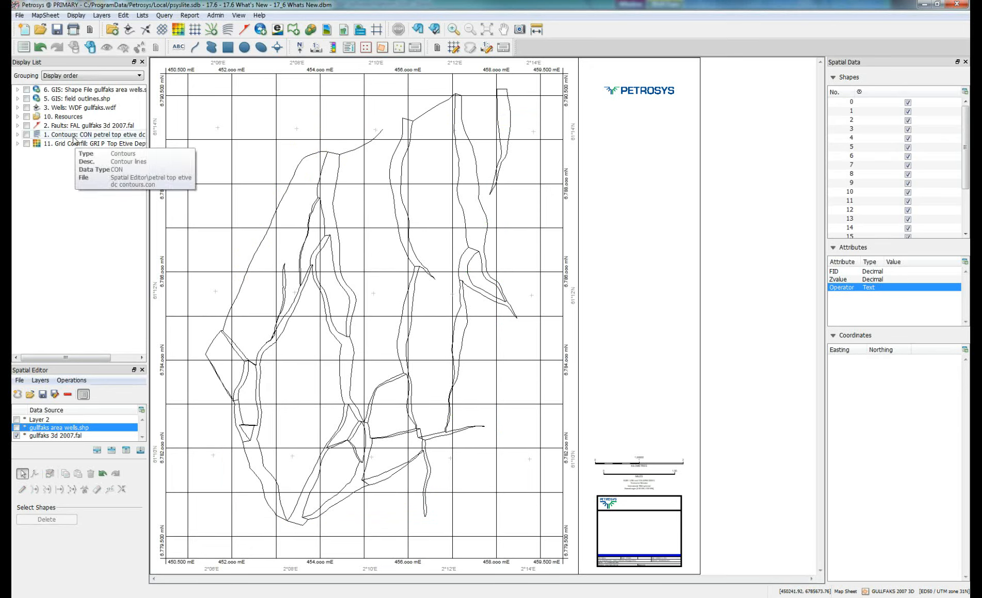
pyautogui.click(26, 135)
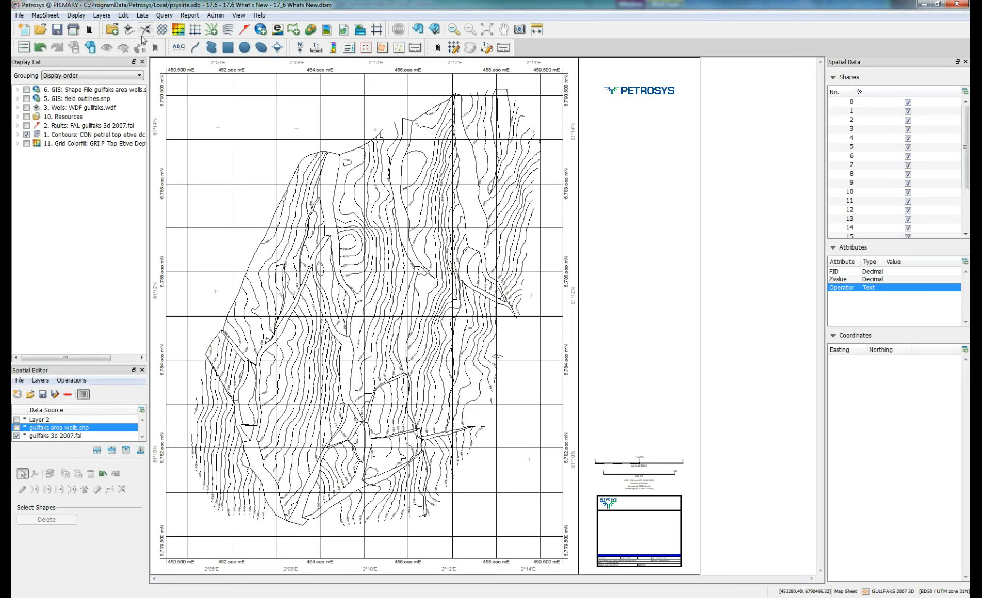
# - Load the petrel top etive dc contours into the Spatial Editor as an editable layer
pyautogui.click(453, 30)
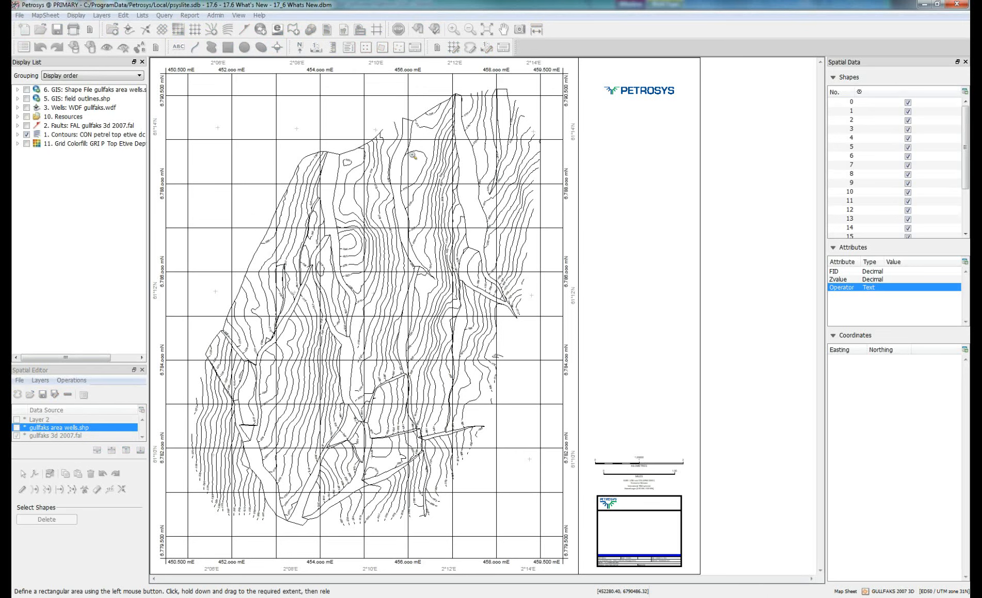
pyautogui.moveTo(362, 331); pyautogui.dragTo(325, 416)
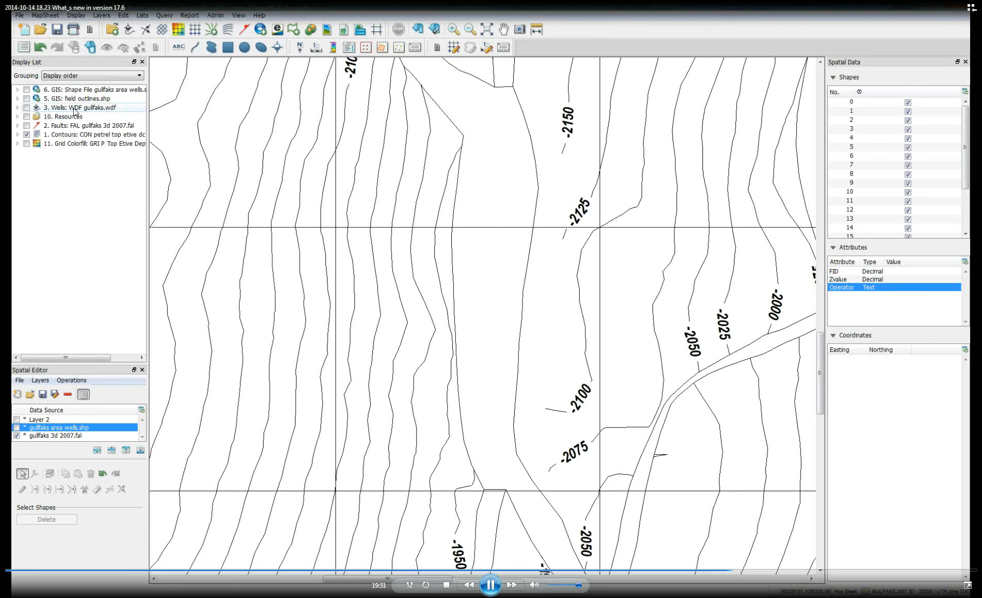
pyautogui.moveTo(72, 135); pyautogui.dragTo(71, 419)
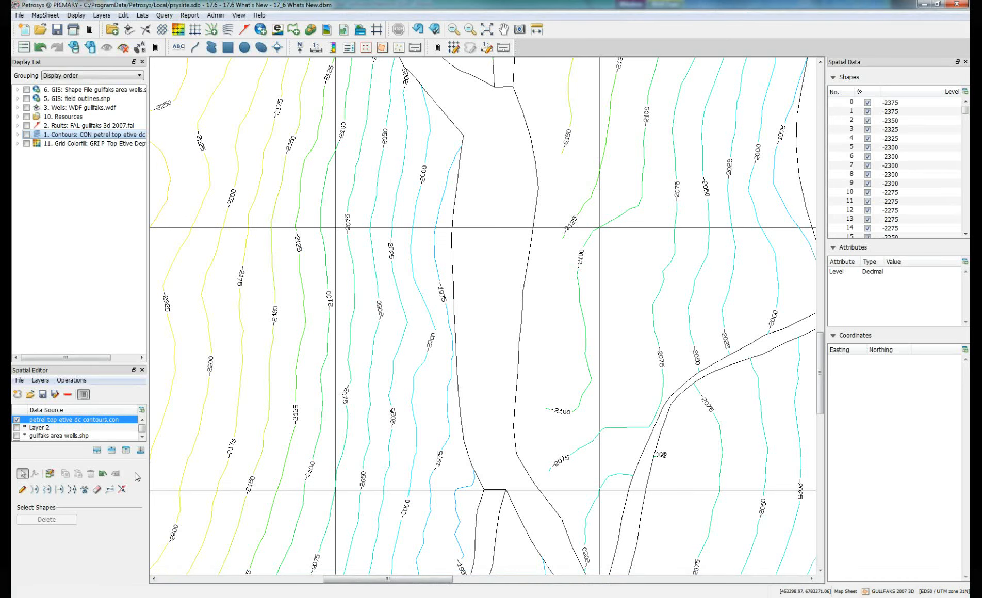
# - Snap the loose end of the -2150 contour to the nearby gullfaks 3d 2007.fal fault using the Bend method
pyautogui.click(568, 134)
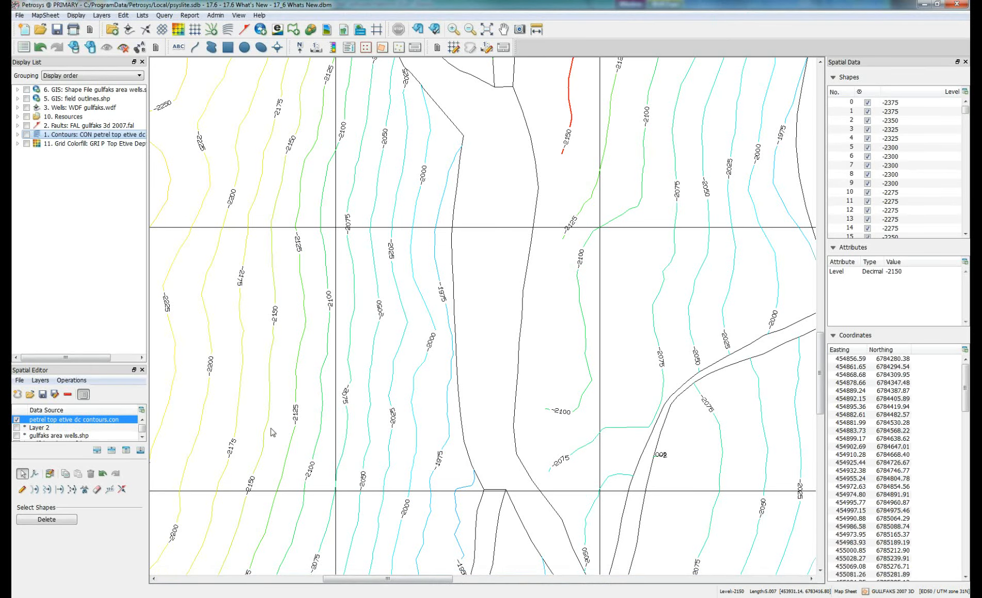
pyautogui.click(123, 490)
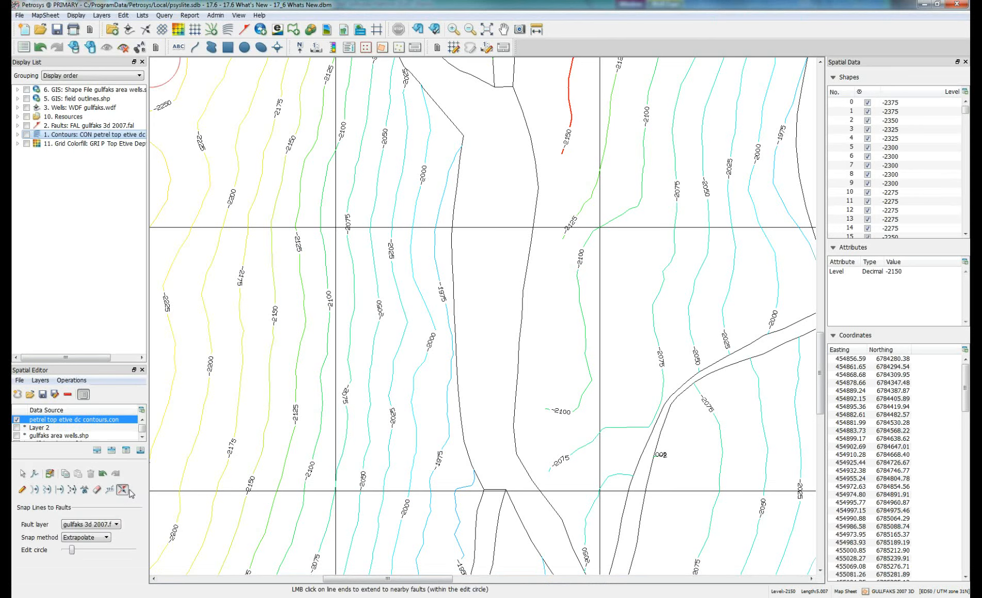
pyautogui.click(88, 539)
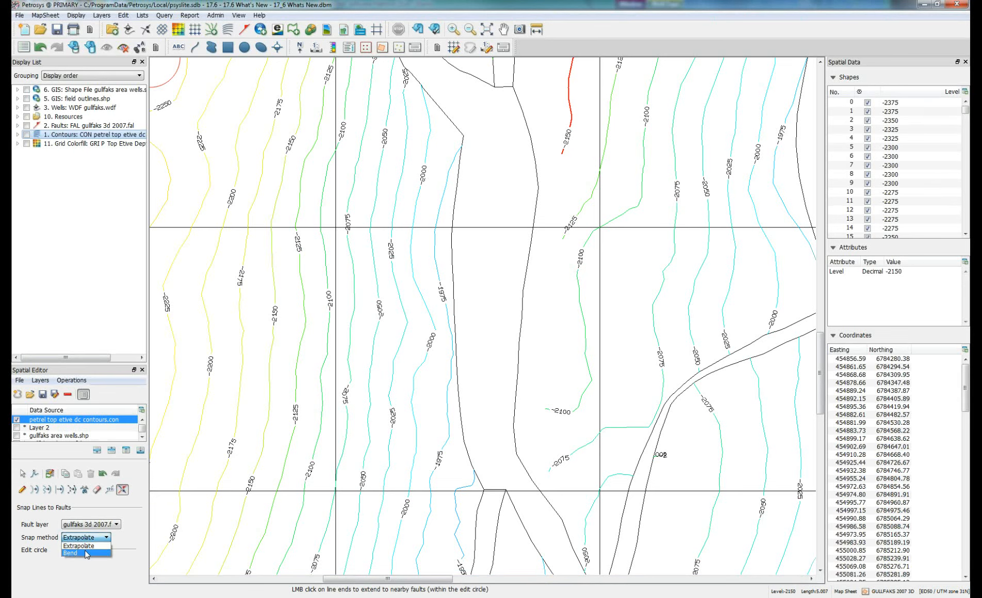
pyautogui.click(86, 553)
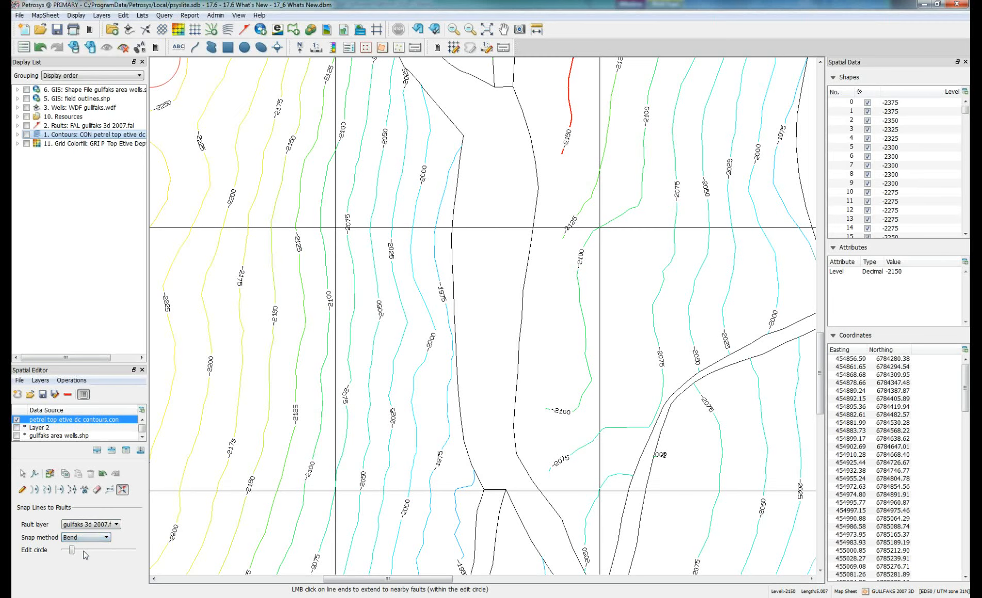
pyautogui.click(552, 158)
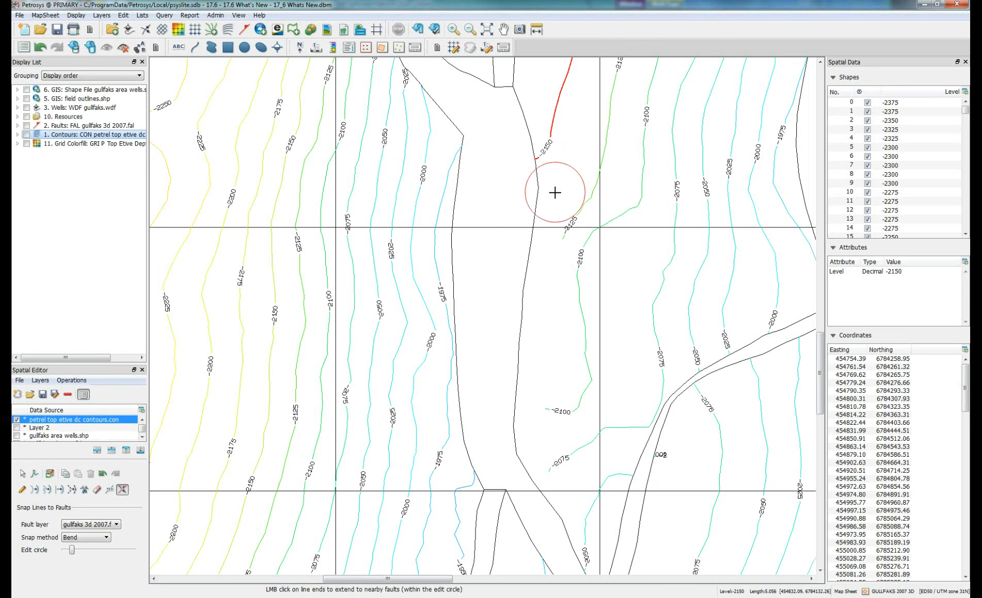
# - Snap the loose end of the -2125 contour to the same fault with the Bend method
pyautogui.rightClick(568, 213)
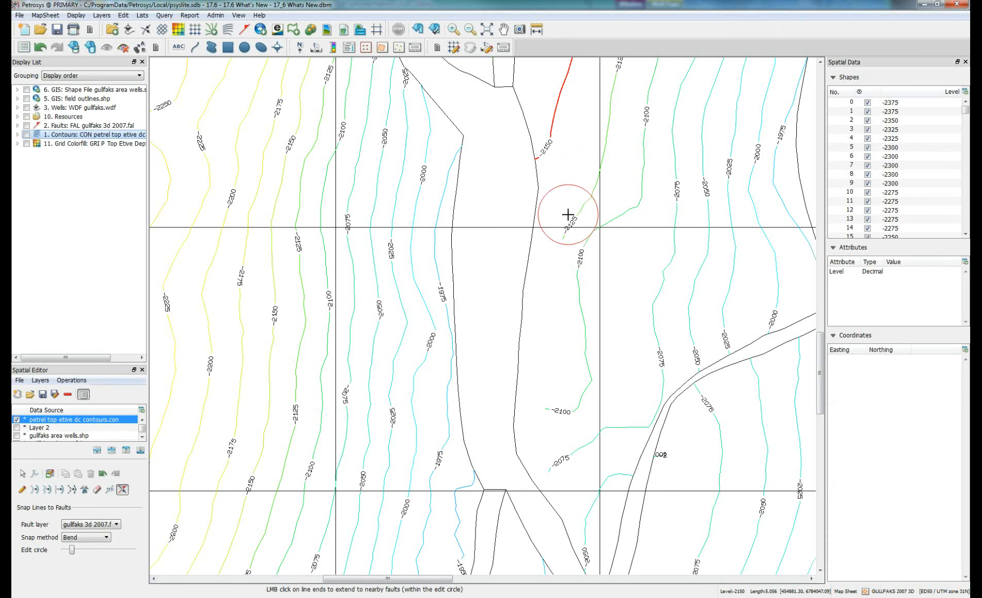
pyautogui.click(566, 223)
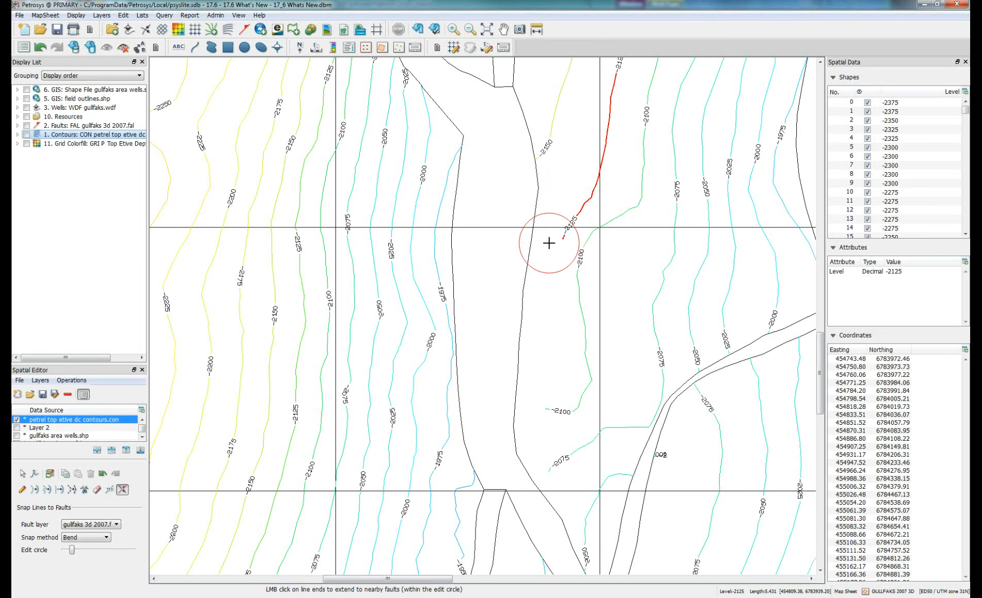
pyautogui.click(548, 243)
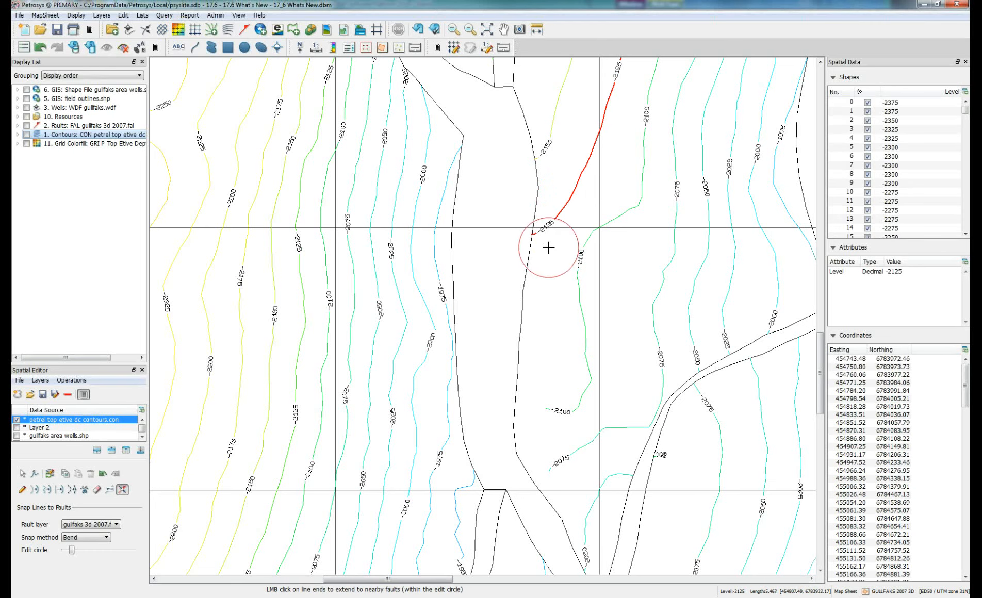
# - Snap the loose end of the -2100 contour to the nearby gullfaks 3d 2007.fal fault using the Extrapolate method
pyautogui.click(94, 537)
pyautogui.click(91, 546)
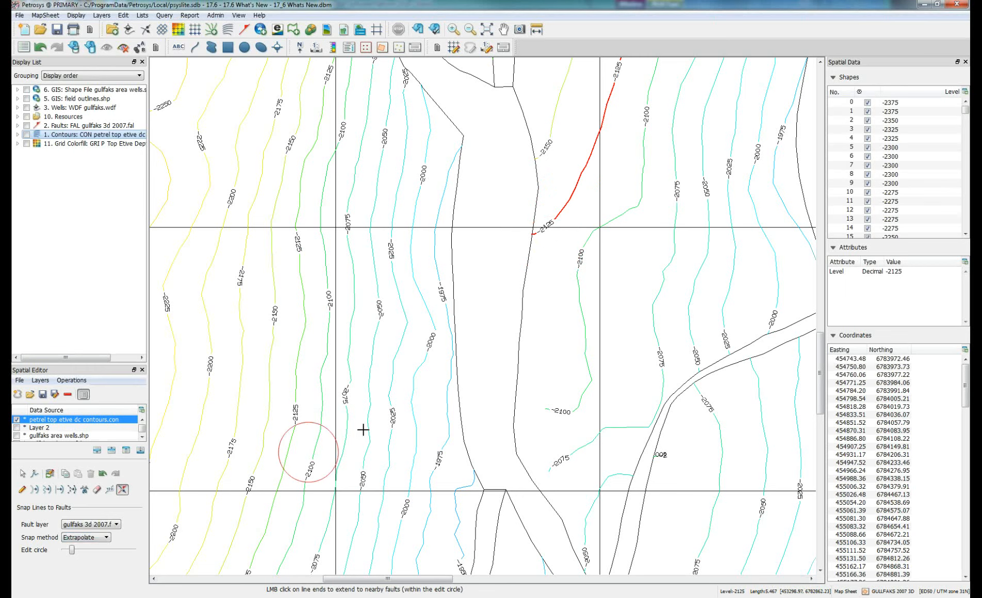
pyautogui.click(546, 409)
pyautogui.click(547, 409)
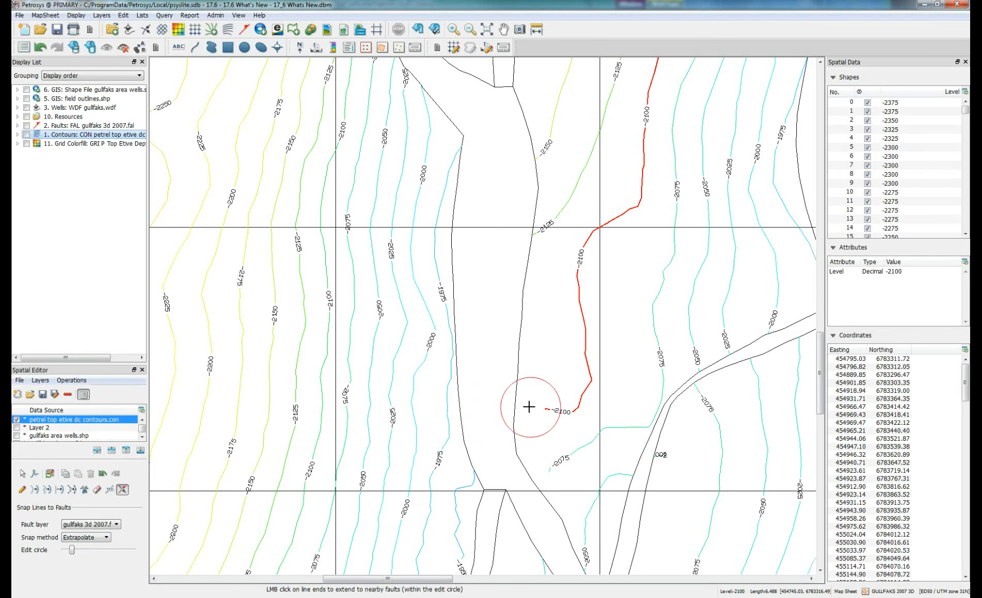
pyautogui.click(525, 406)
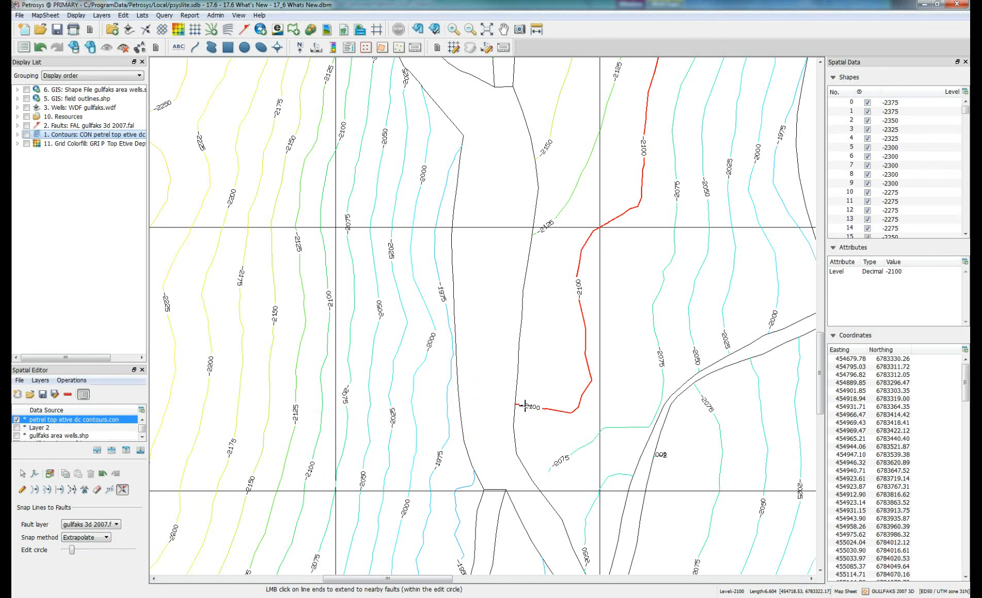
# - Snap the loose end of the -2075 contour to the same fault with the Extrapolate method and clear the selection
pyautogui.click(547, 471)
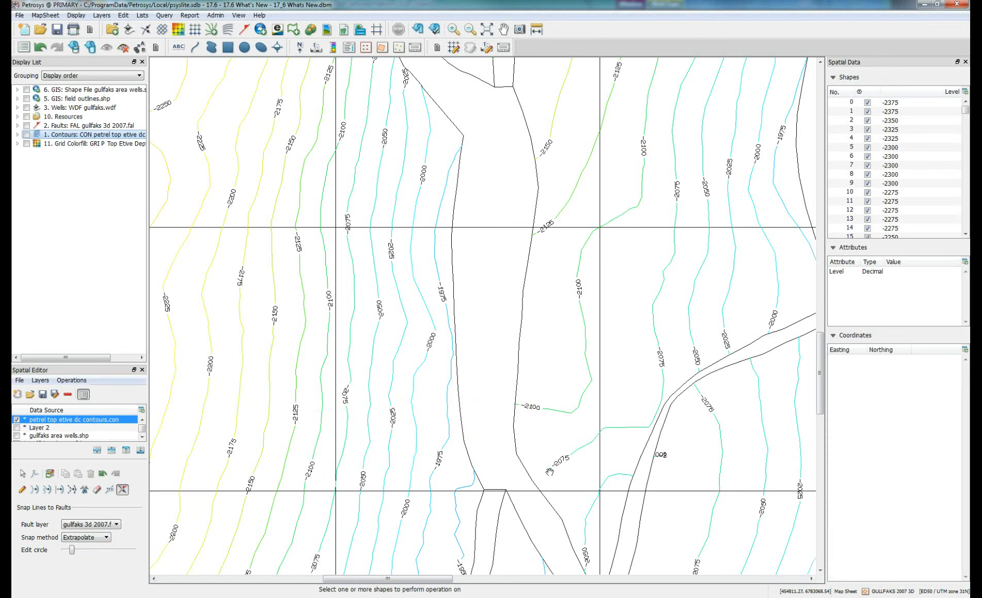
pyautogui.click(549, 469)
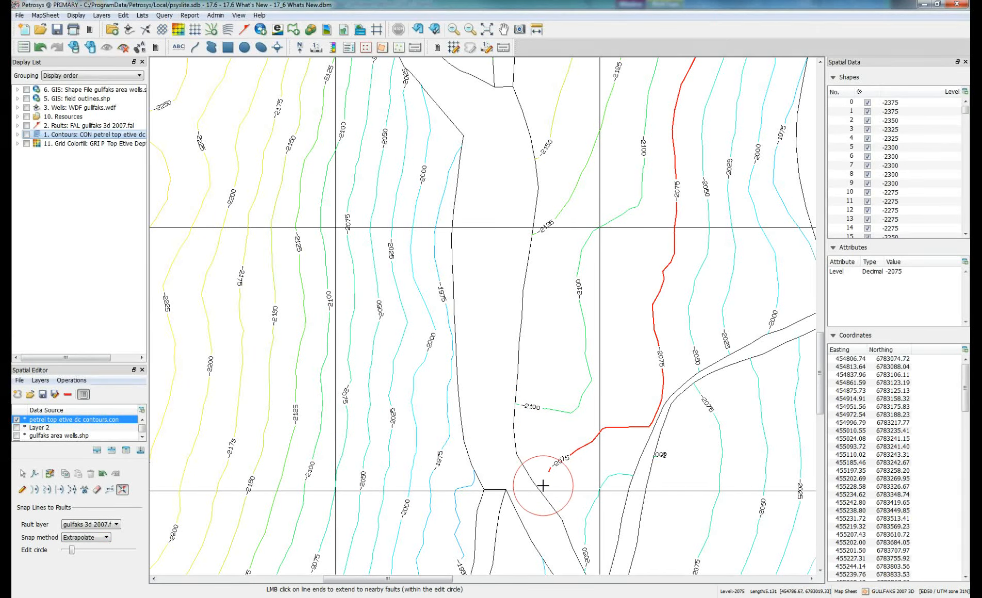
pyautogui.click(543, 485)
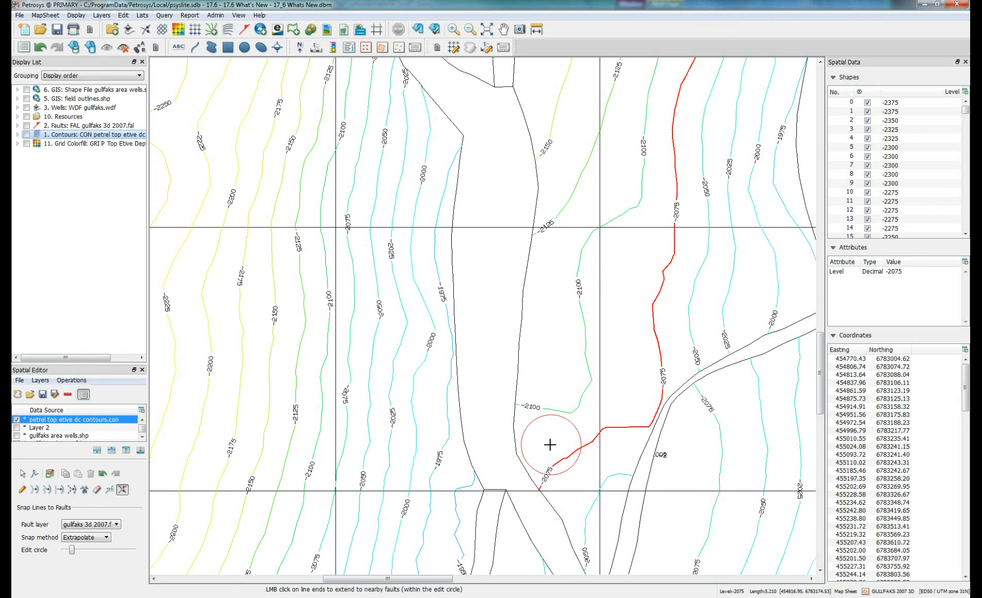
pyautogui.click(551, 367)
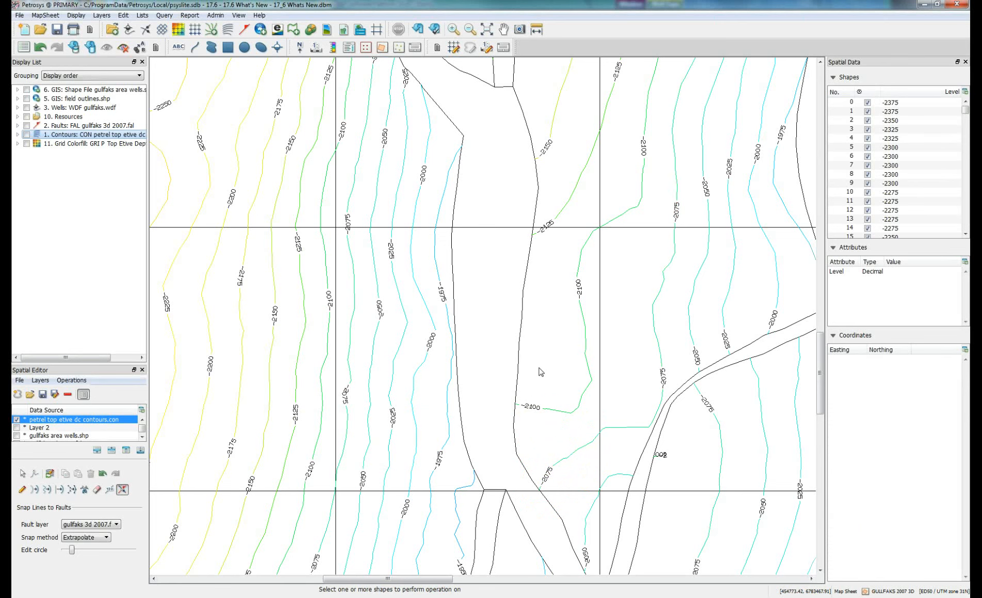
# - Close the Spatial Editor, saving gullfaks 3d 2007.fal, gullfaks area wells.shp and petrel top etive dc contours.con, and discarding Layer 2
pyautogui.scroll(-1, 539, 371)
pyautogui.scroll(-4, 539, 371)
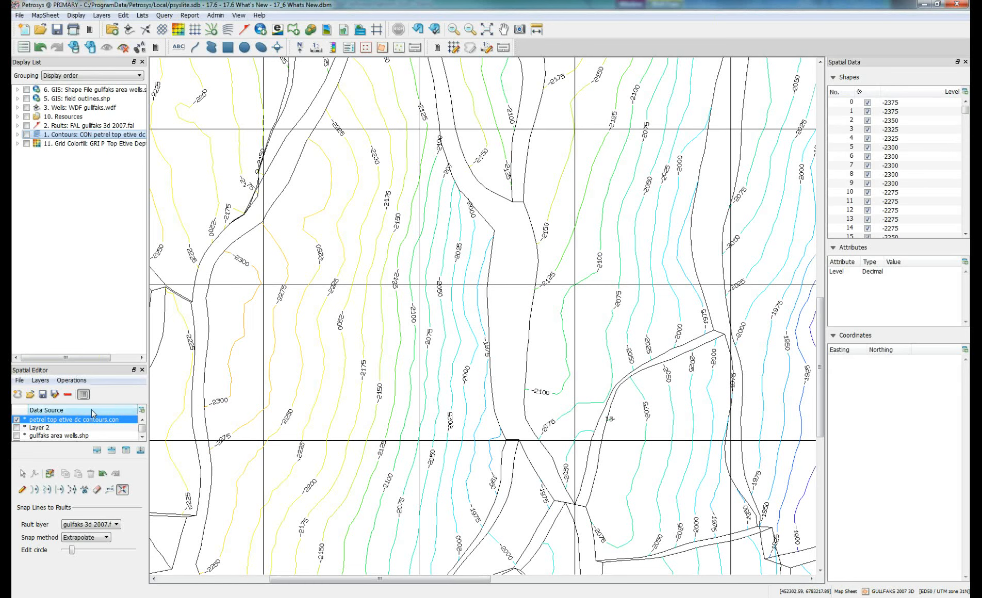
pyautogui.click(142, 370)
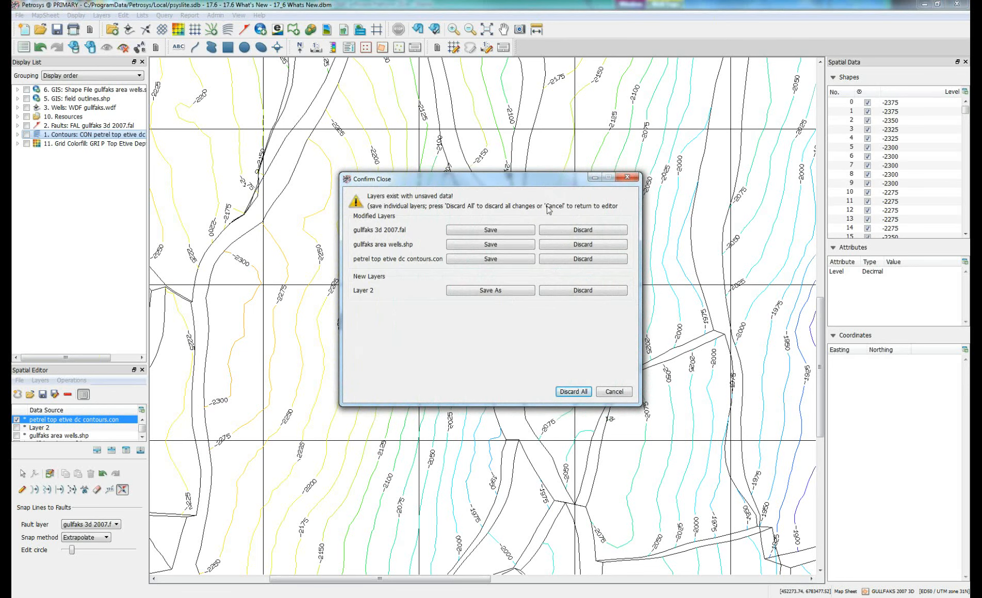
pyautogui.click(516, 230)
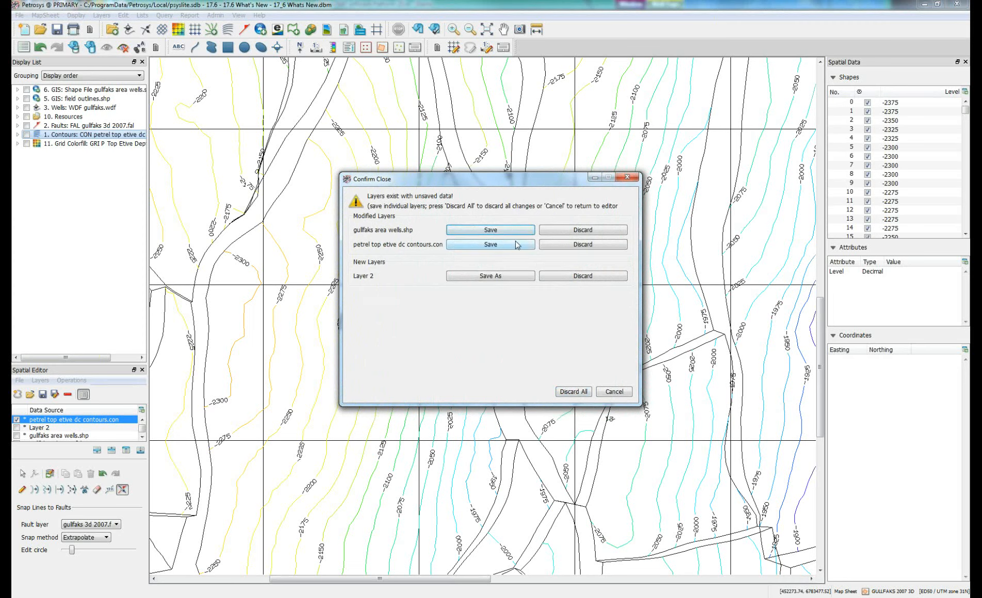
pyautogui.click(512, 233)
pyautogui.click(512, 233)
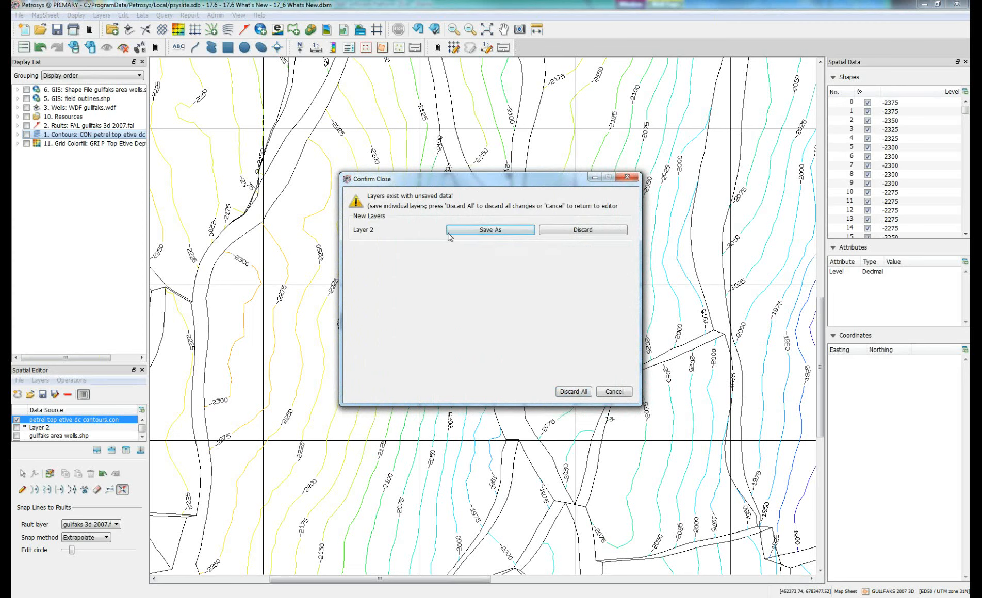
pyautogui.click(575, 232)
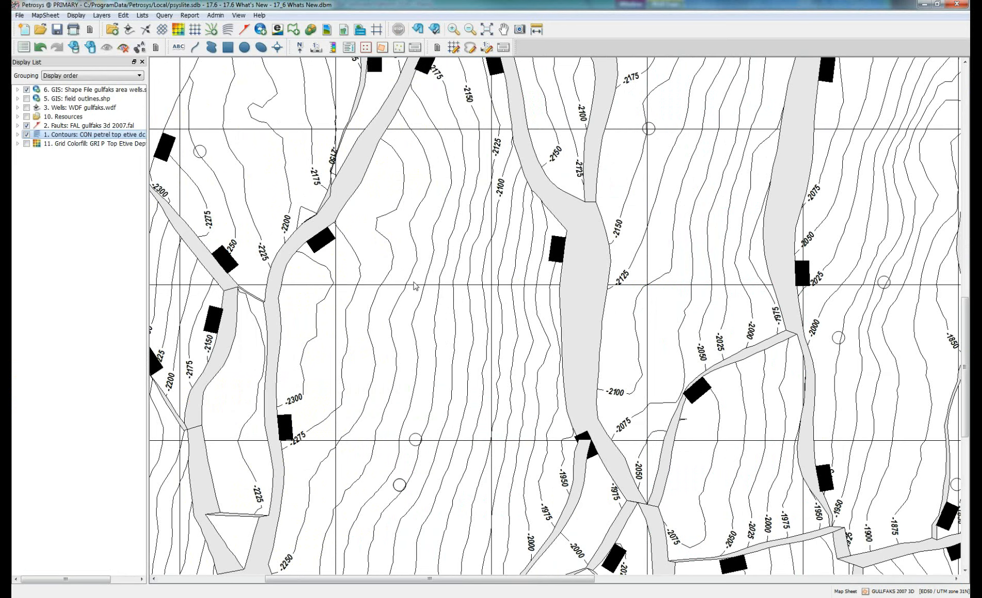
# - Start overpost correction on the petrel top etive dc contours layer, keeping the dialog clear of the western contour labels
pyautogui.scroll(-1, 408, 278)
pyautogui.scroll(-1, 406, 275)
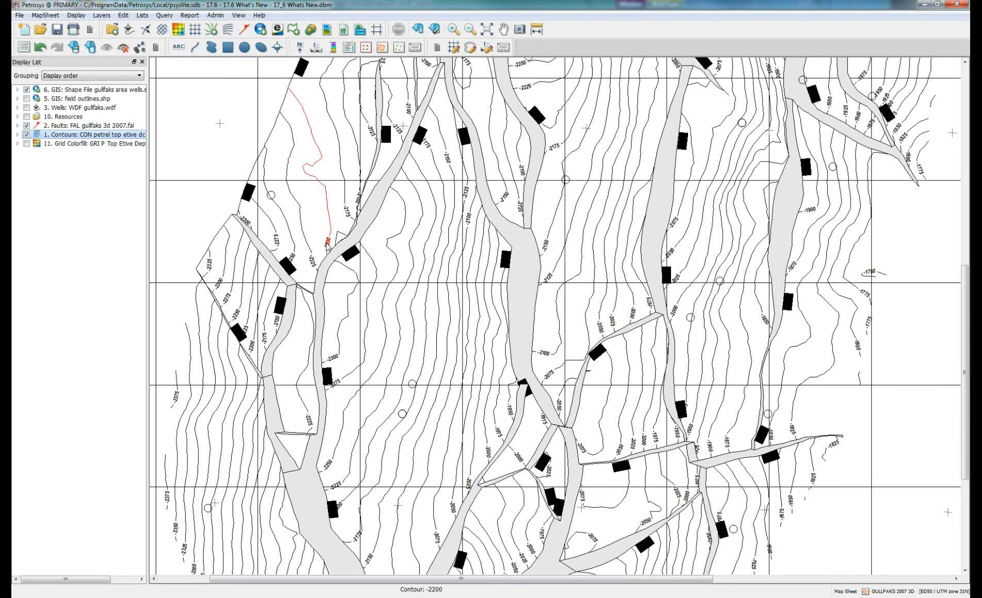
pyautogui.rightClick(328, 247)
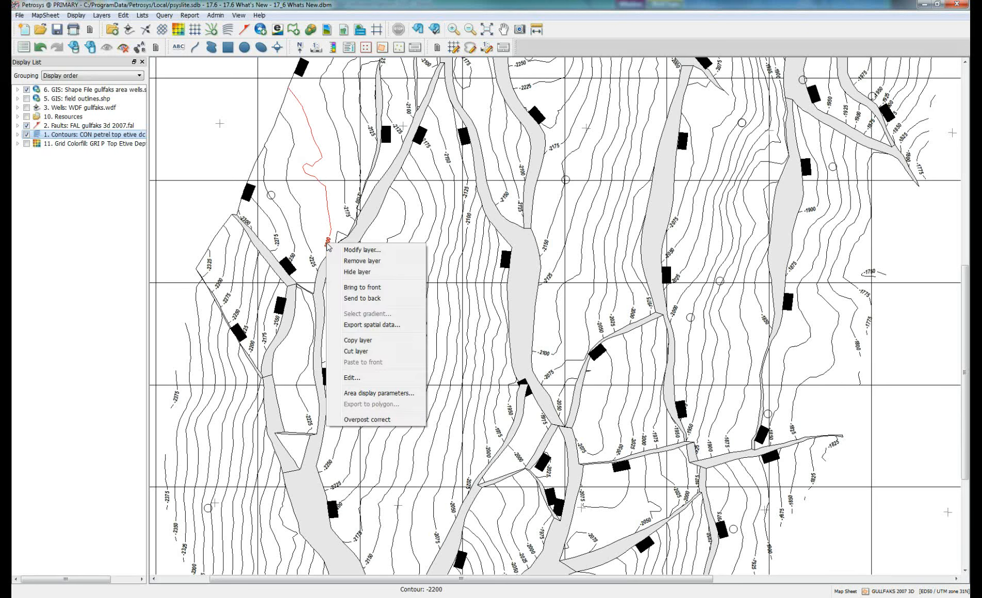
pyautogui.click(389, 421)
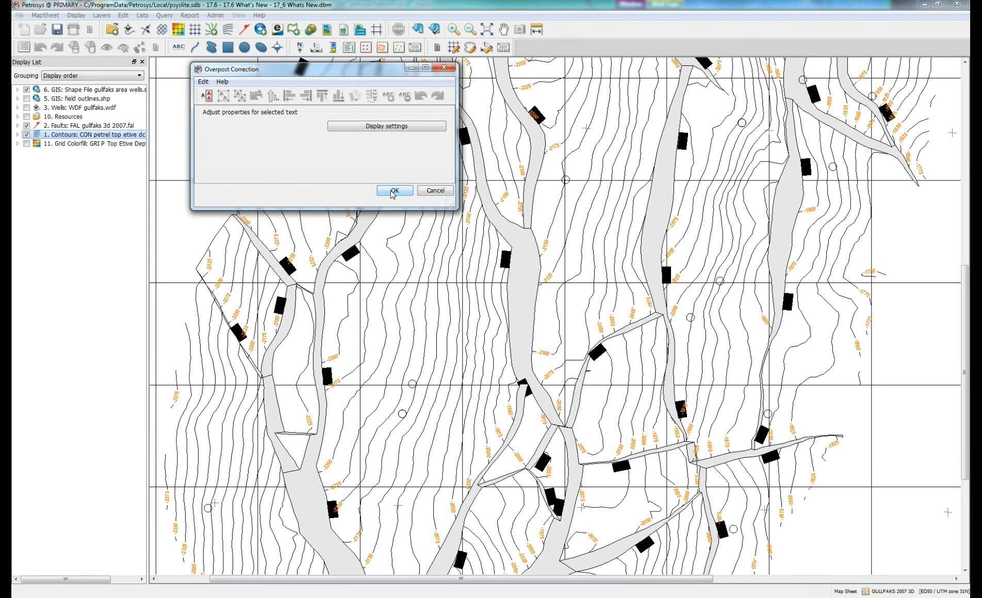
pyautogui.moveTo(350, 74); pyautogui.dragTo(682, 103)
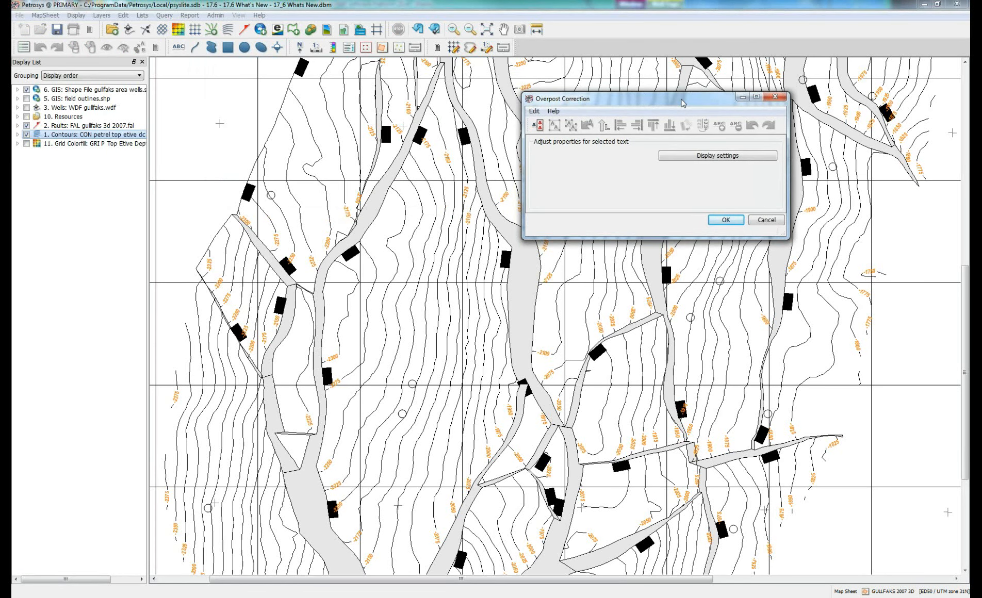
# - Slide the -2200, -2175 and -2150 labels beside the northwestern fault northward along their contours
pyautogui.click(329, 245)
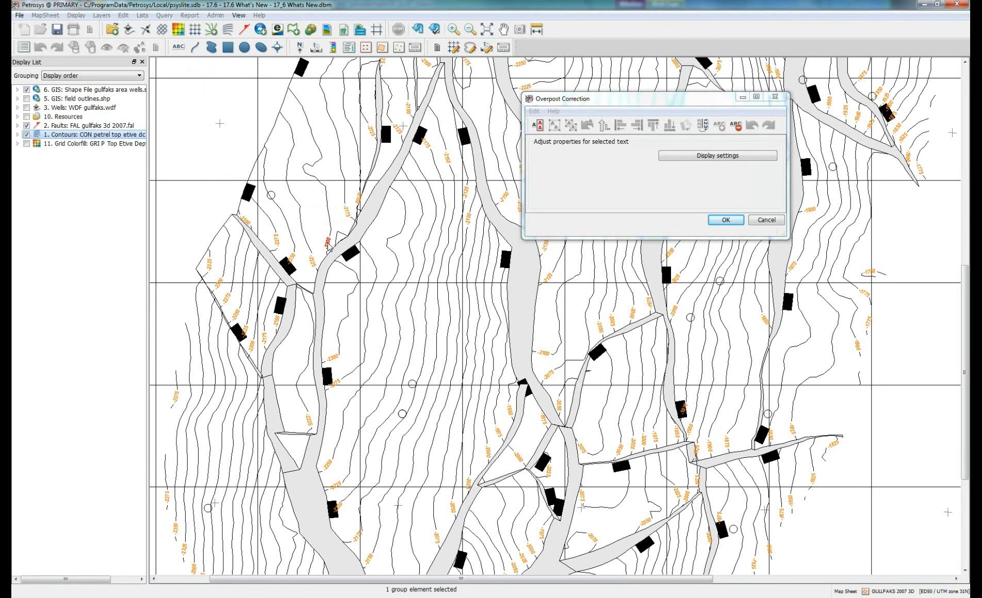
pyautogui.moveTo(329, 247); pyautogui.dragTo(328, 209)
pyautogui.moveTo(350, 216); pyautogui.dragTo(358, 156)
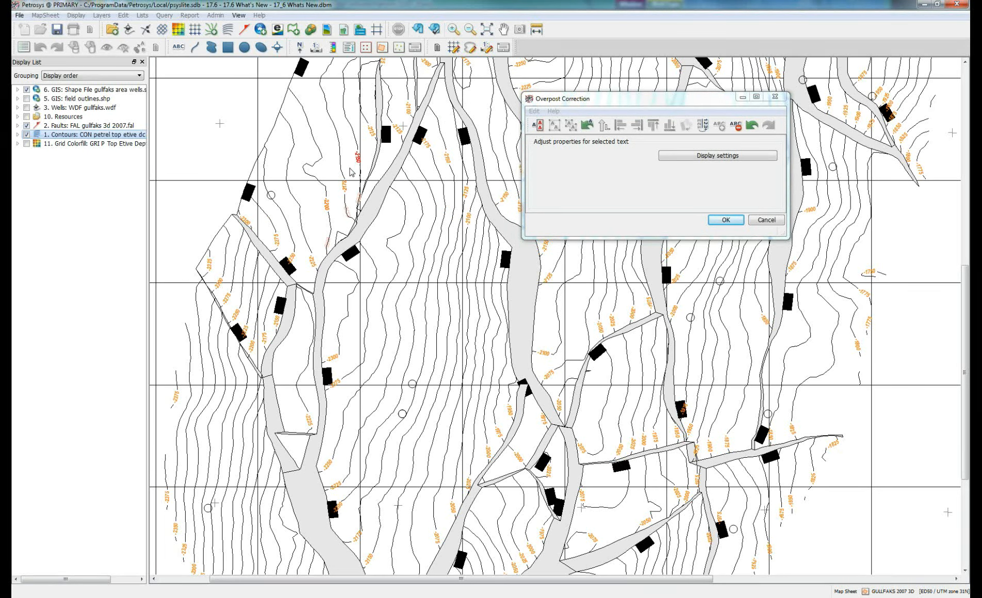
pyautogui.click(351, 172)
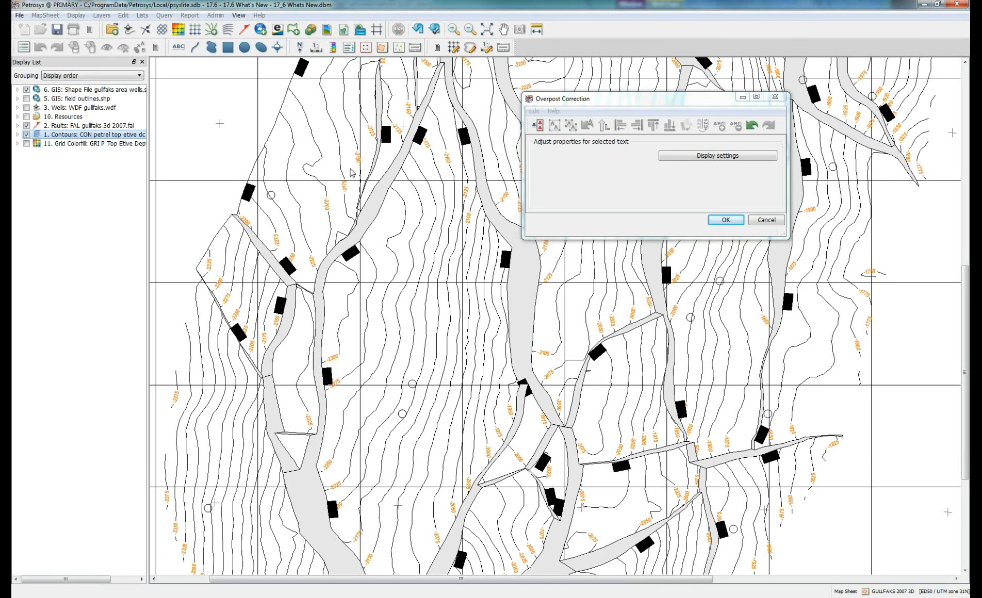
pyautogui.click(327, 208)
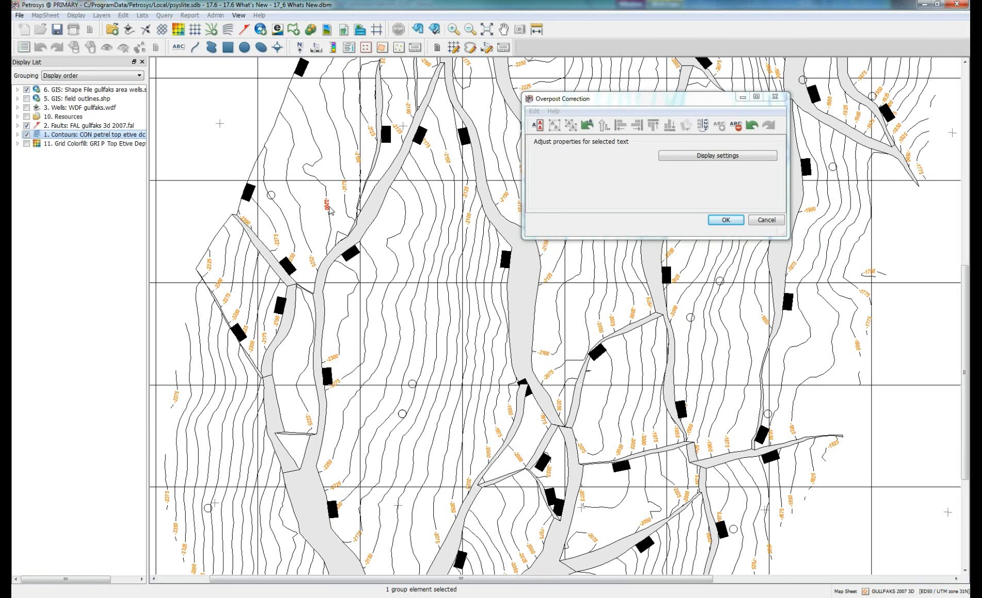
pyautogui.moveTo(328, 213); pyautogui.dragTo(318, 150)
# - Flip the orientation of the -2175 label beside the northwestern fault and remove that label
pyautogui.click(345, 185)
pyautogui.click(701, 126)
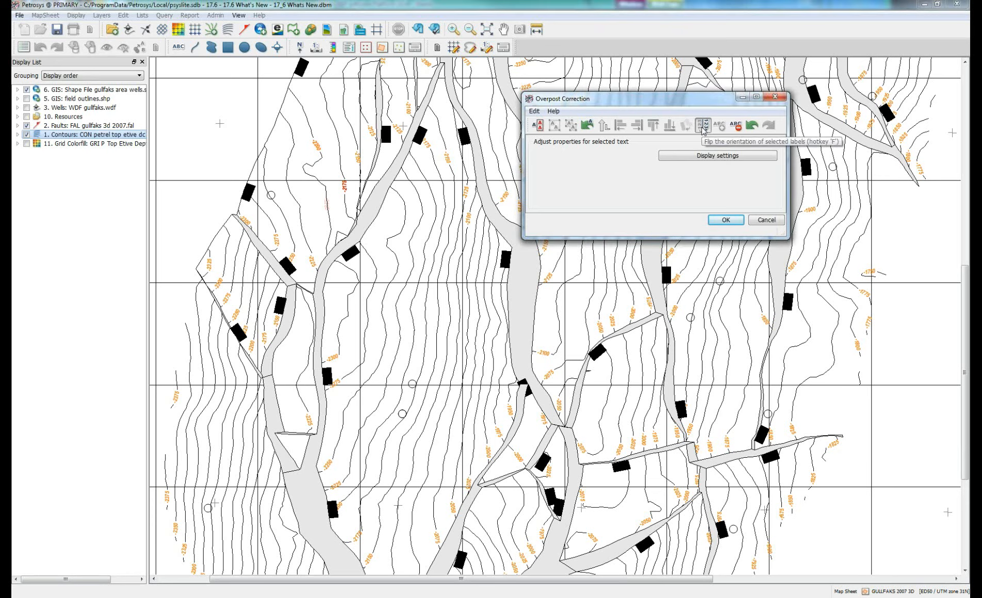
pyautogui.click(346, 190)
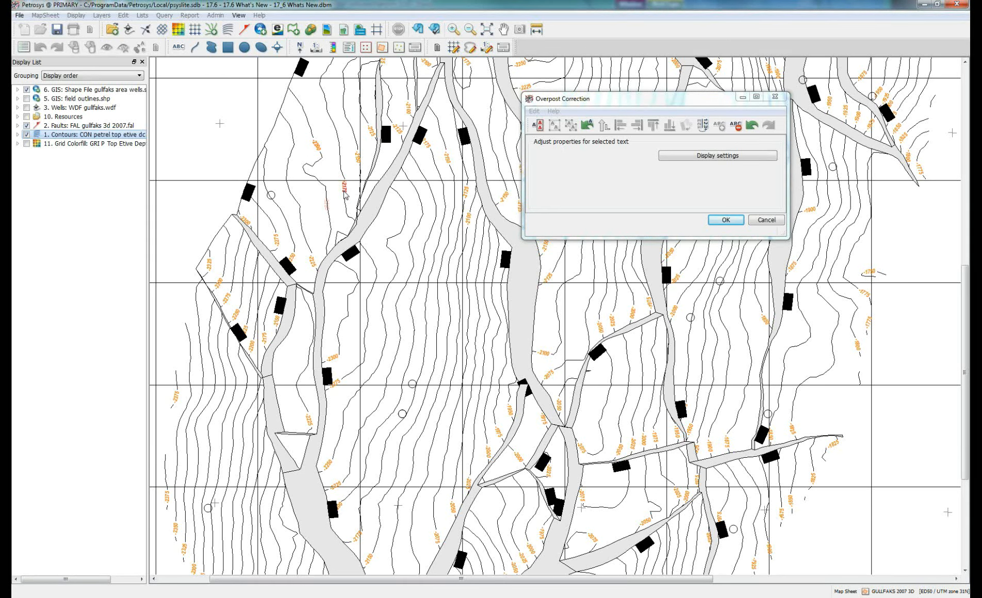
pyautogui.click(736, 128)
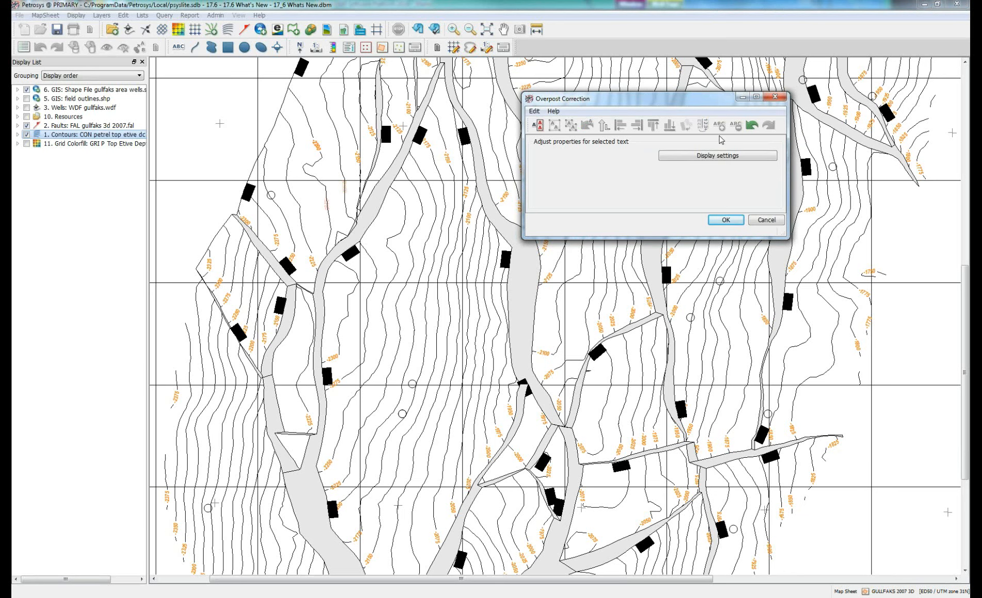
# - Add a new label on the same -2175 contour, slide it slightly north, and accept the overpost corrections
pyautogui.click(347, 194)
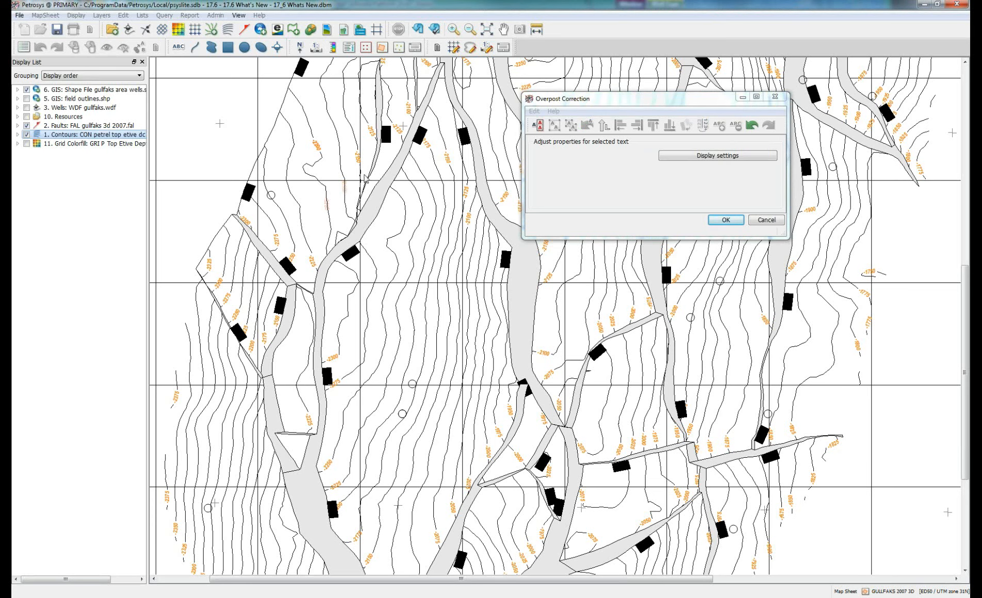
pyautogui.click(719, 129)
pyautogui.click(341, 174)
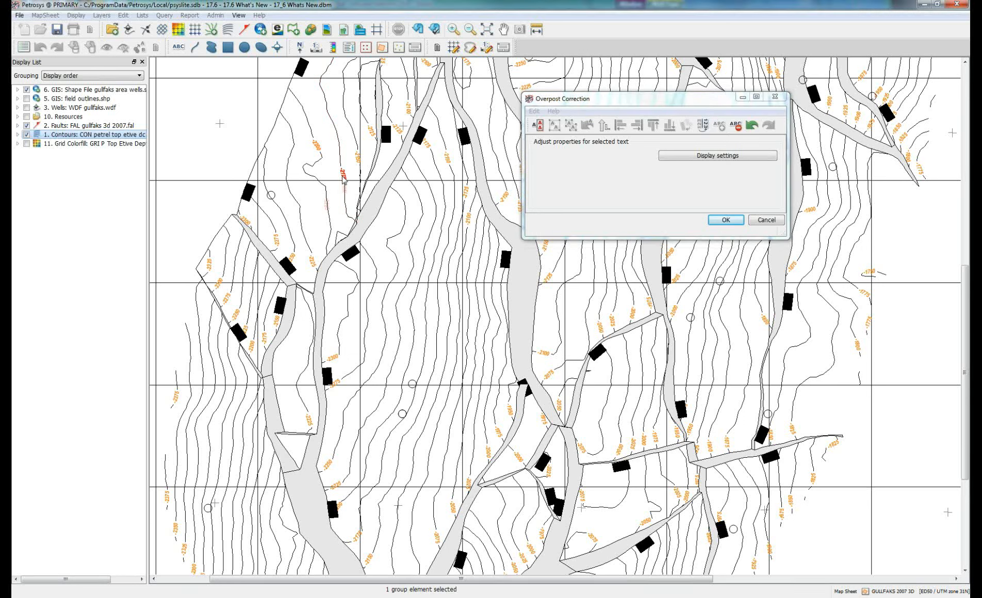
pyautogui.moveTo(342, 168); pyautogui.dragTo(342, 160)
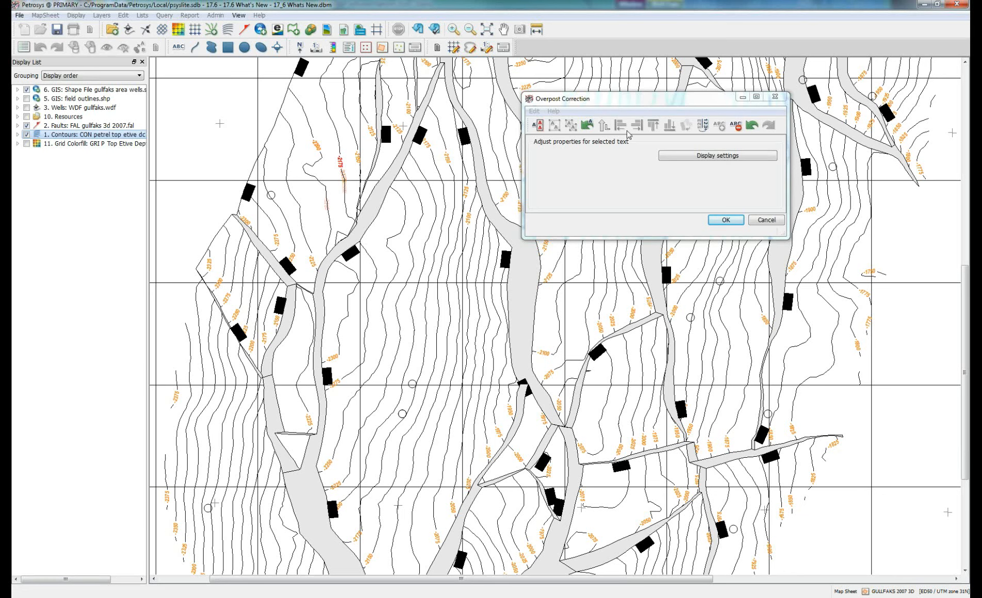
pyautogui.moveTo(612, 106); pyautogui.dragTo(622, 110)
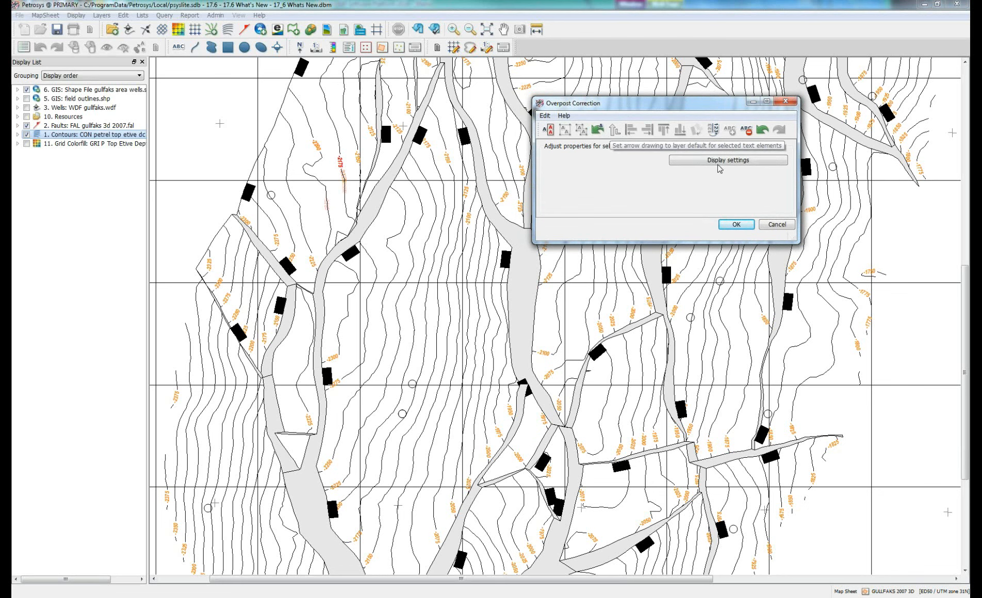
pyautogui.click(732, 226)
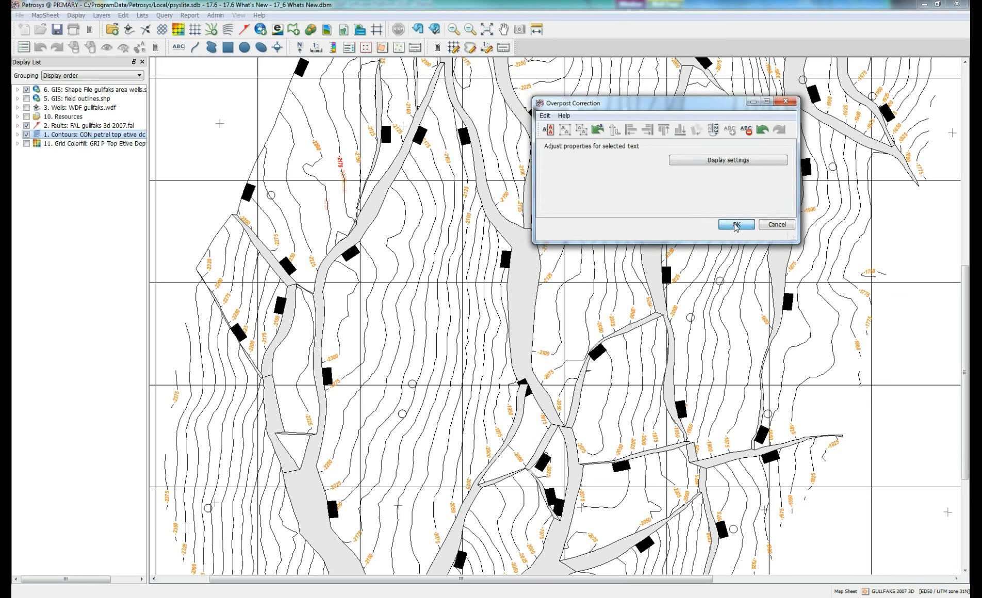